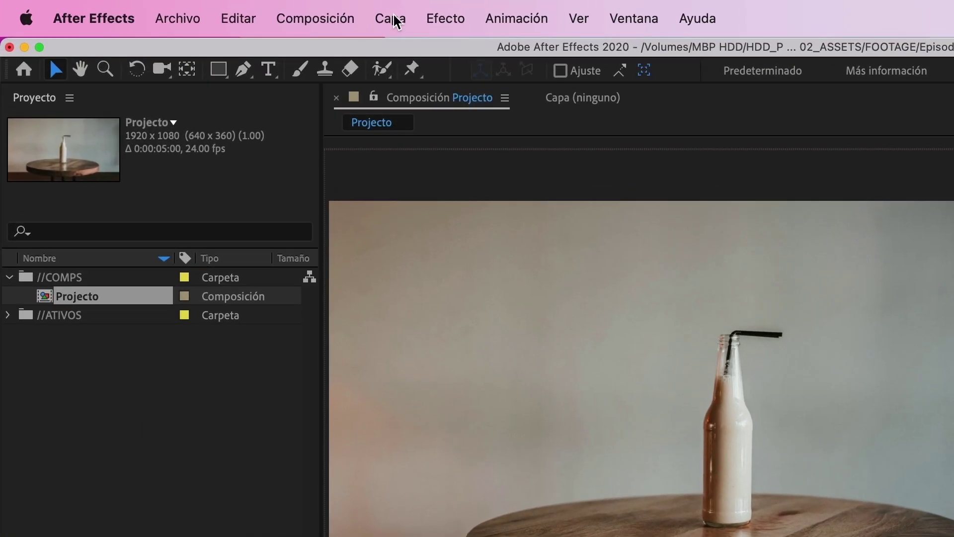
# Create a black full-frame solid named 'Element 3D' above the Foto layer.
pyautogui.click(394, 21)
pyautogui.moveTo(418, 54)
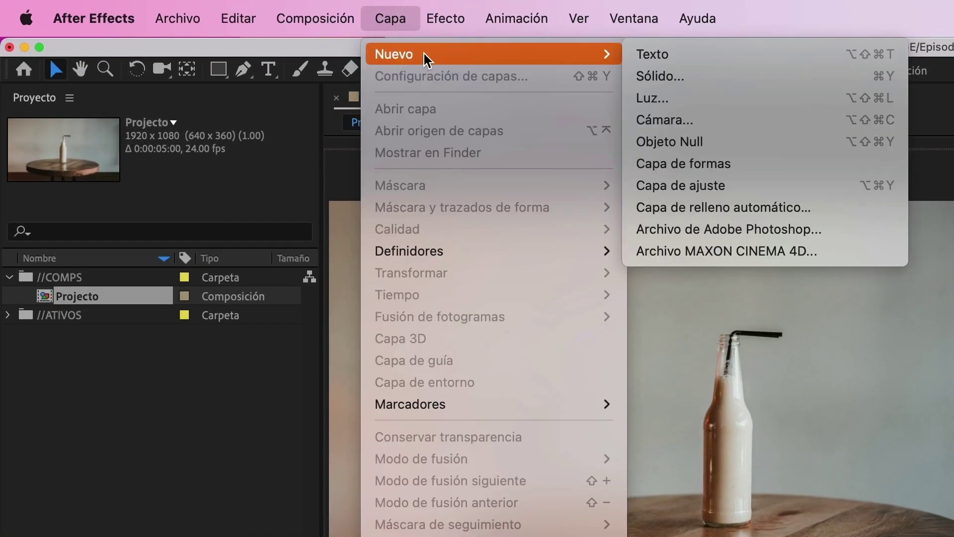
pyautogui.click(680, 76)
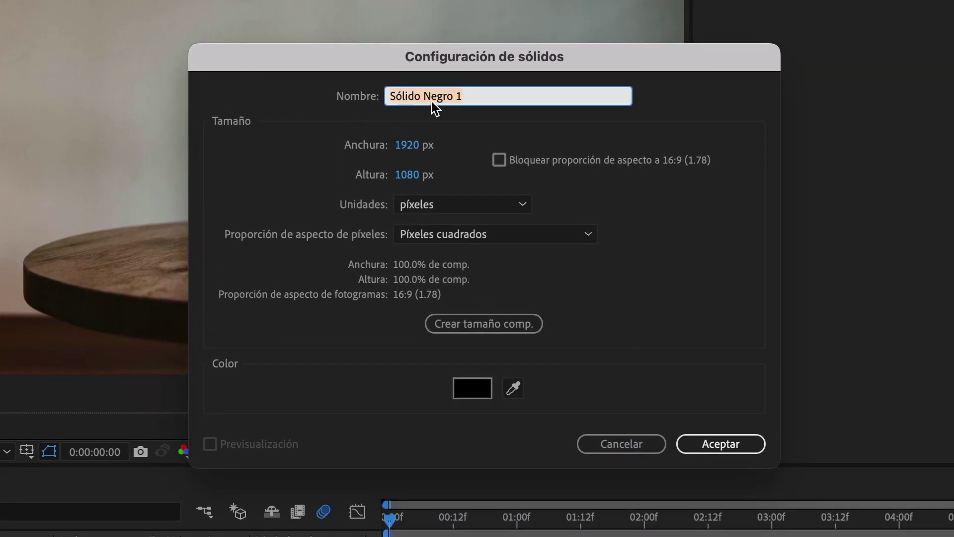
pyautogui.write('Element 3D')
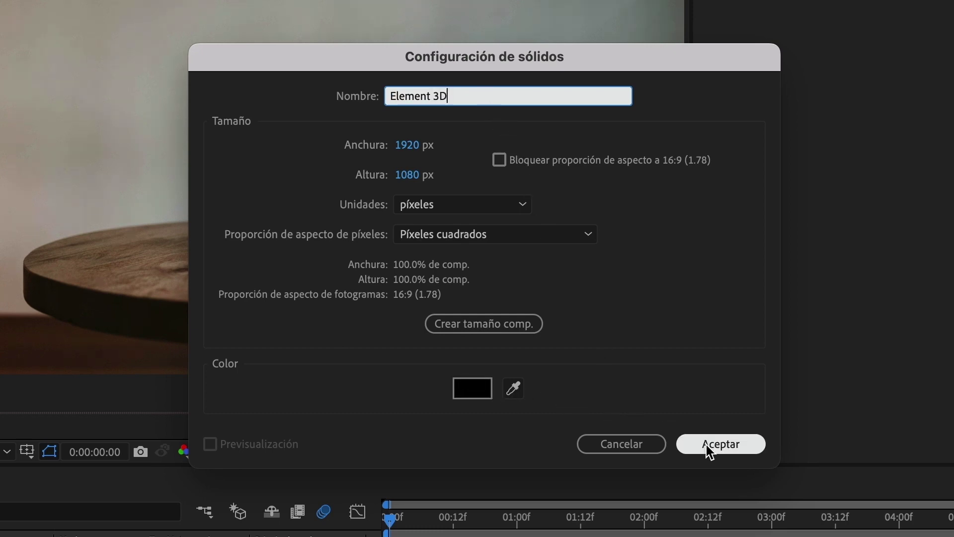
pyautogui.click(721, 448)
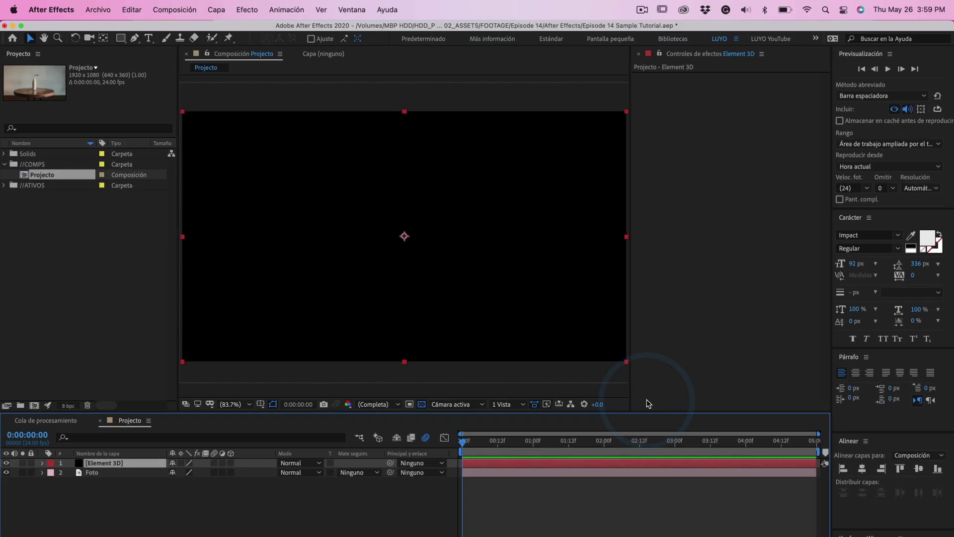
# Apply the Video Copilot Element effect to the Element 3D solid and select it.
pyautogui.click(102, 463)
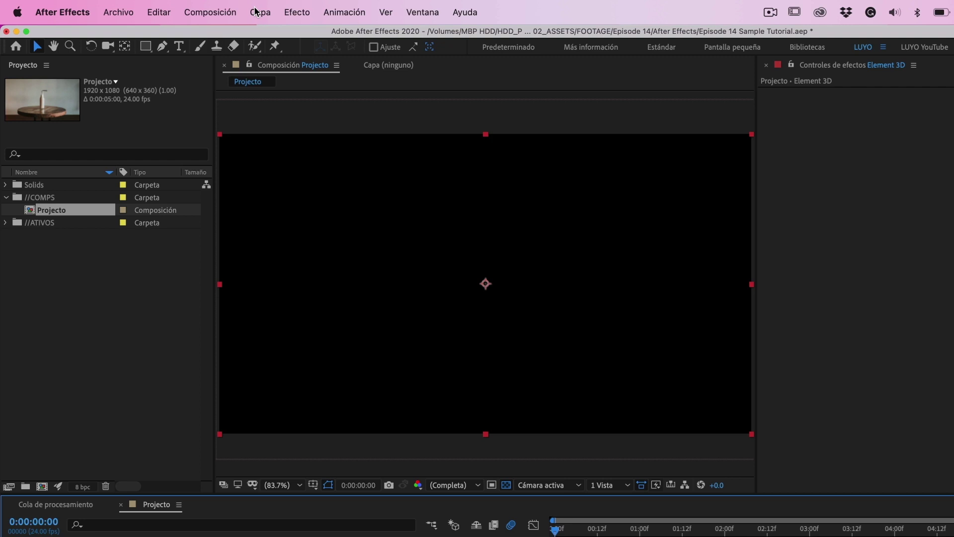
pyautogui.click(288, 12)
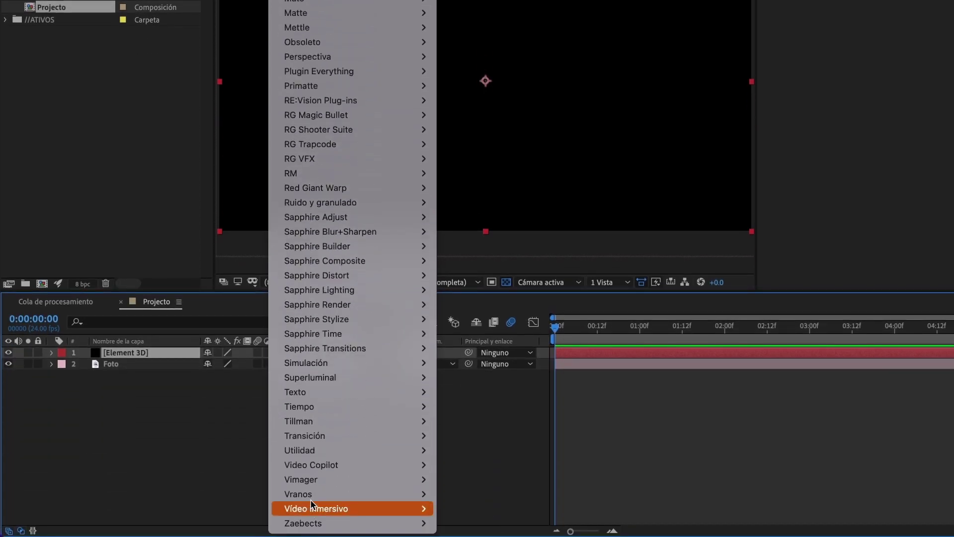
pyautogui.moveTo(311, 464)
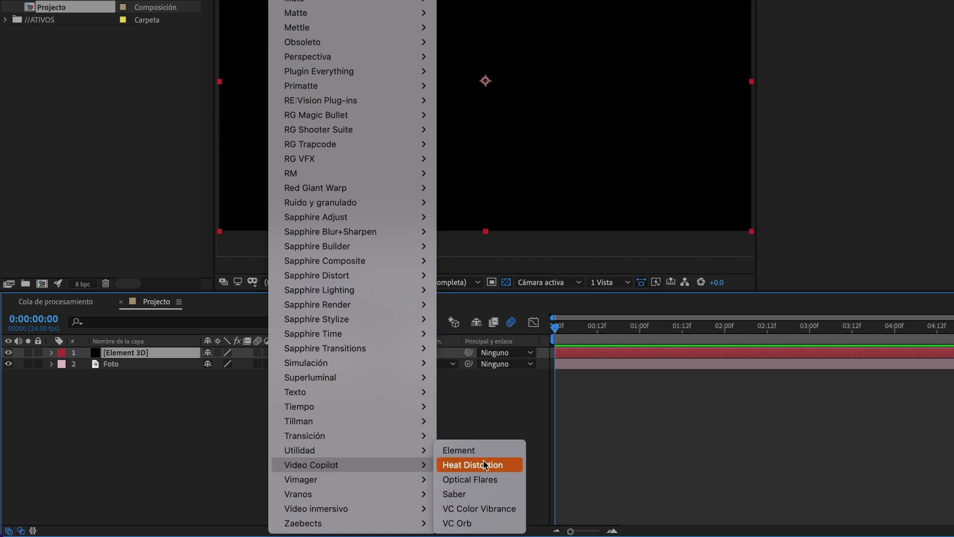
pyautogui.click(484, 450)
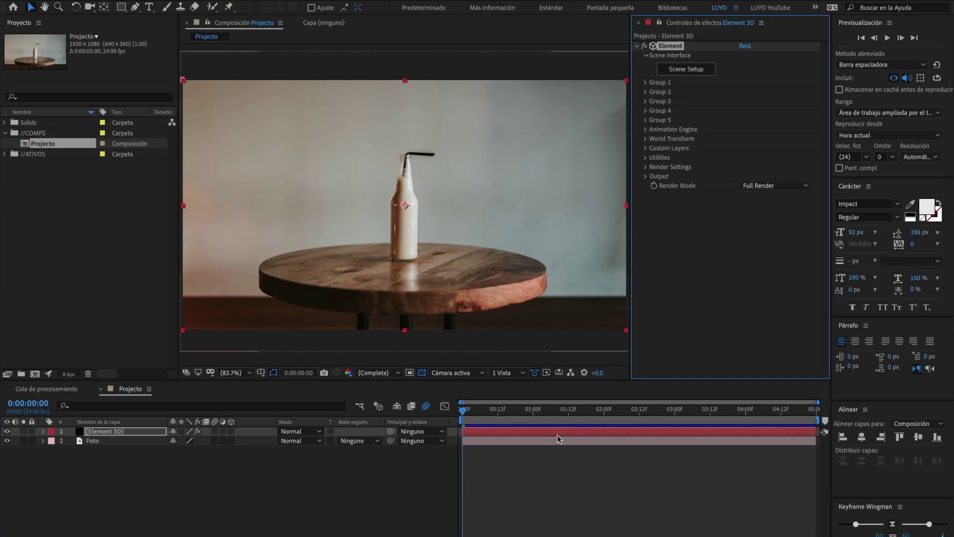
pyautogui.click(673, 46)
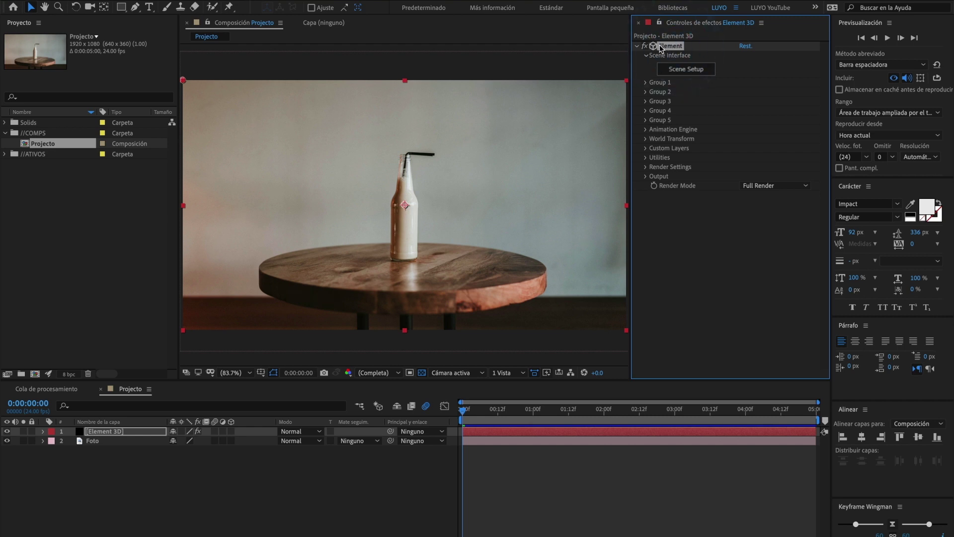
# Add the soda_can model from Starter_Pack_Physical to the Element 3D scene.
pyautogui.click(683, 70)
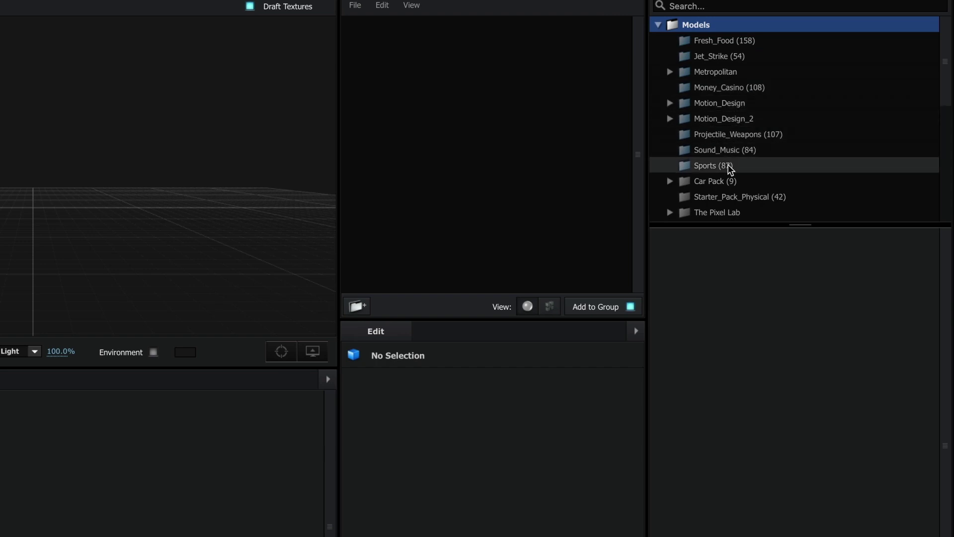
pyautogui.click(730, 196)
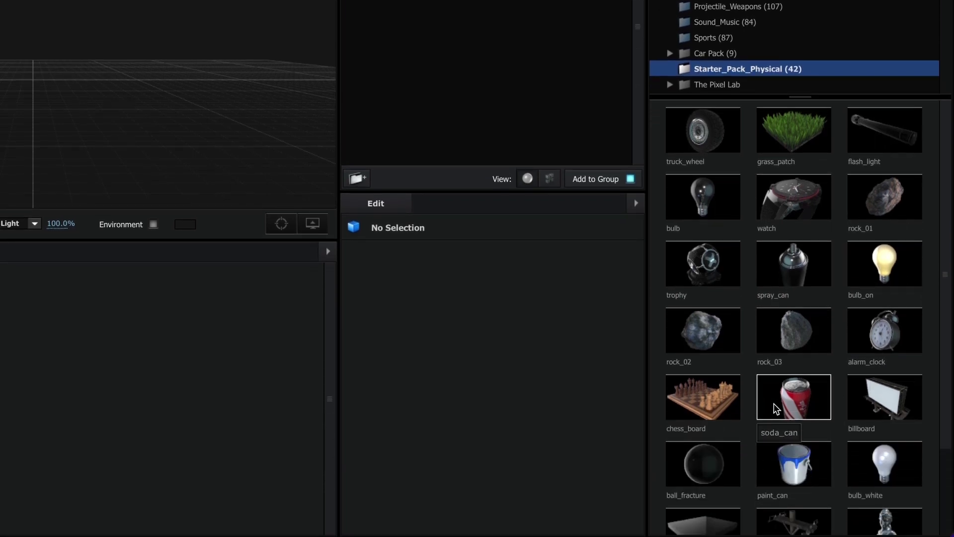
pyautogui.moveTo(793, 397)
pyautogui.doubleClick(776, 408)
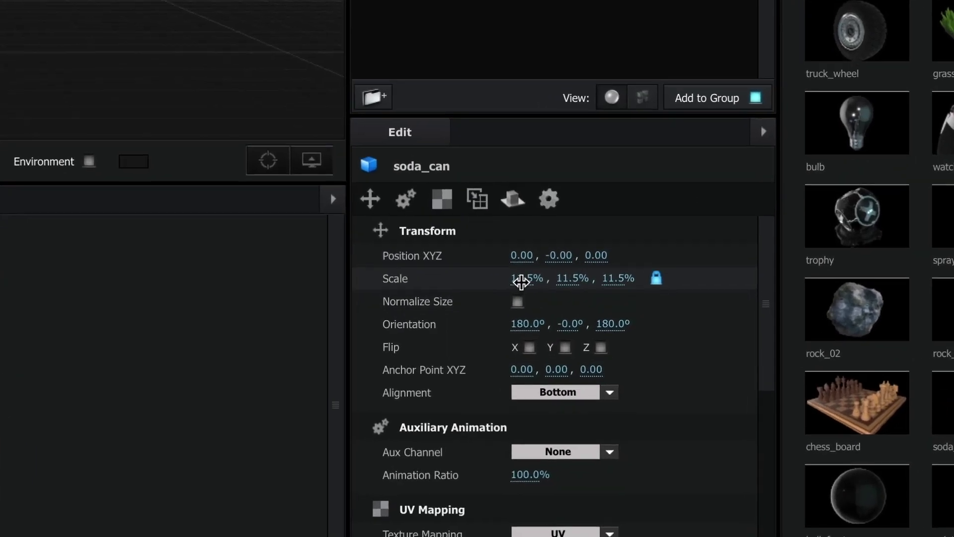
# Scale the soda can to 20% and view it from above.
pyautogui.click(573, 402)
pyautogui.write('20')
pyautogui.press('Return')
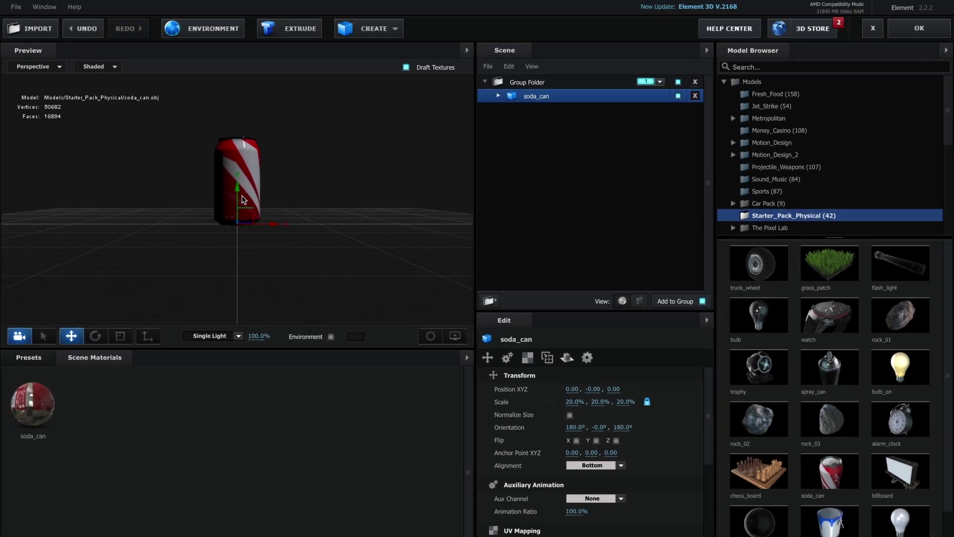
pyautogui.moveTo(242, 199); pyautogui.dragTo(283, 206)
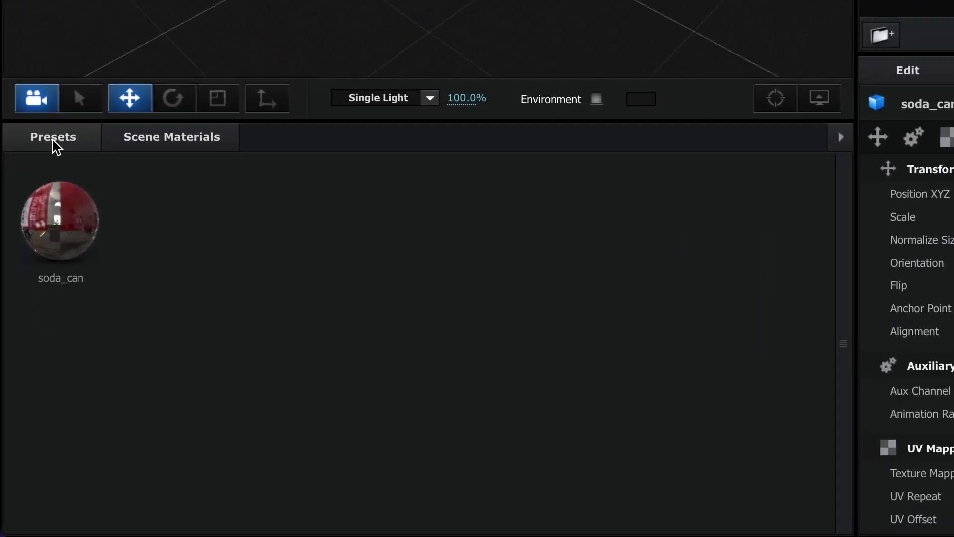
# Light the can with the Basic_2K_14 map from ENVIRONMENT 2K, then orbit around it.
pyautogui.click(29, 359)
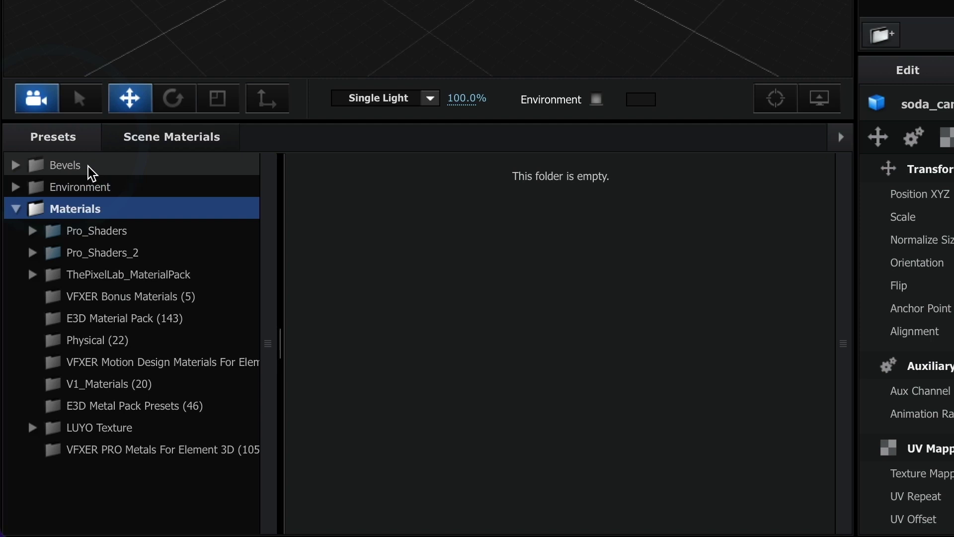
pyautogui.click(86, 188)
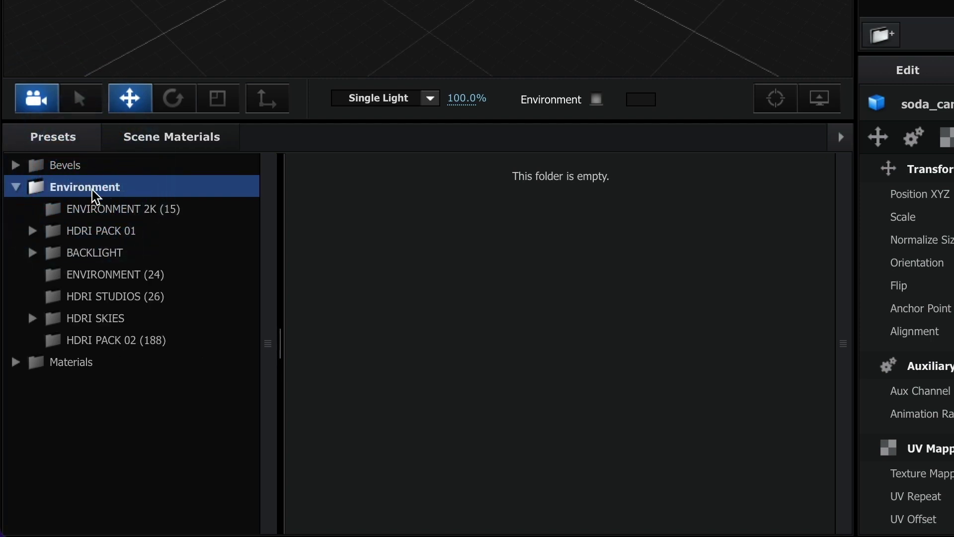
pyautogui.click(110, 211)
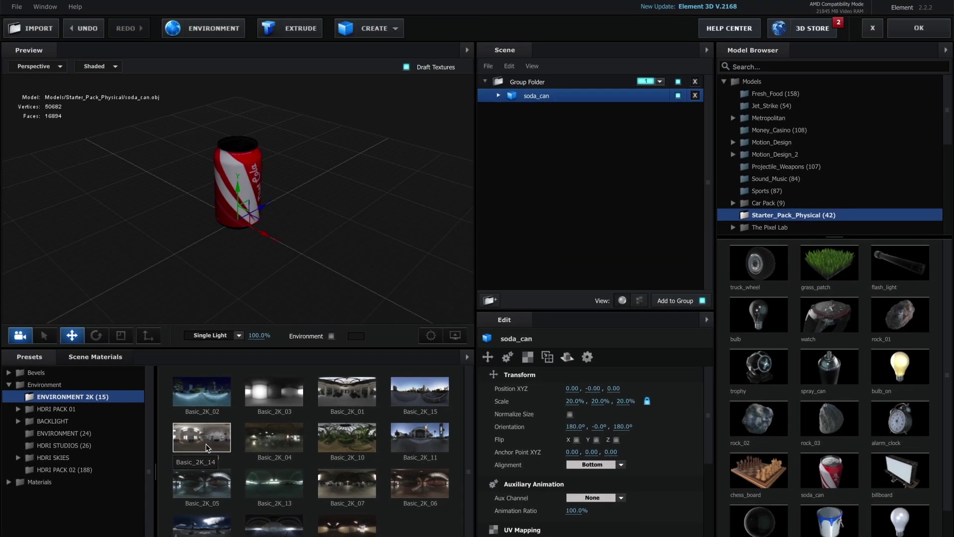
pyautogui.click(207, 447)
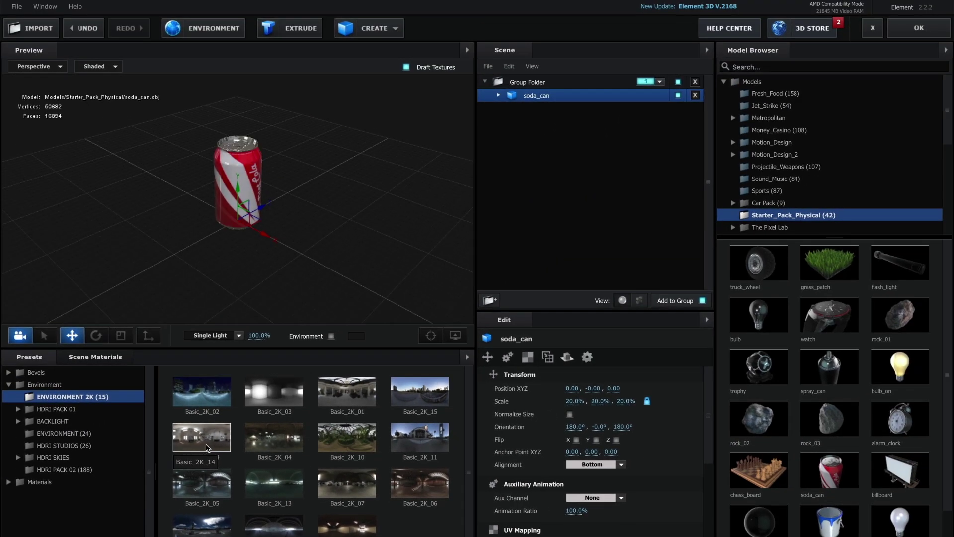
pyautogui.hotkey('ctrl', 'z')
pyautogui.moveTo(292, 224)
pyautogui.mouseDown()
pyautogui.moveTo(239, 222)
pyautogui.moveTo(275, 216)
pyautogui.mouseUp()
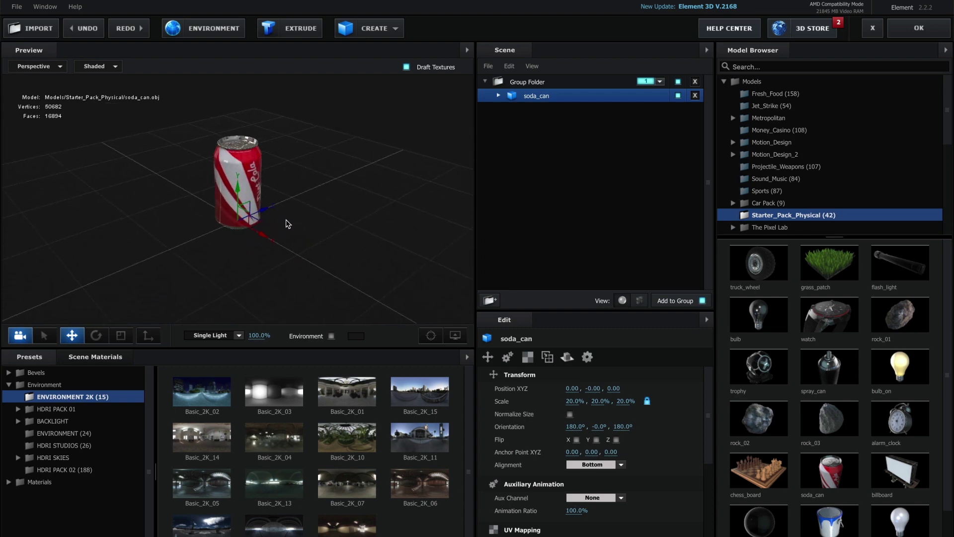
pyautogui.scroll(2, 243, 176)
pyautogui.scroll(1, 243, 177)
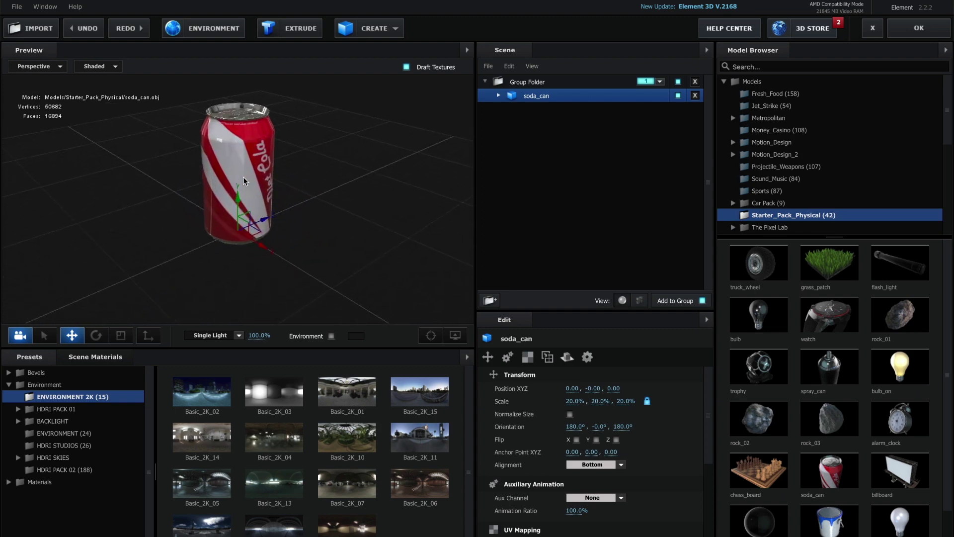
pyautogui.scroll(2, 243, 177)
pyautogui.scroll(1, 243, 177)
pyautogui.scroll(1, 243, 177)
pyautogui.moveTo(326, 165)
pyautogui.mouseDown()
pyautogui.moveTo(313, 209)
pyautogui.moveTo(358, 206)
pyautogui.moveTo(282, 166)
pyautogui.mouseUp()
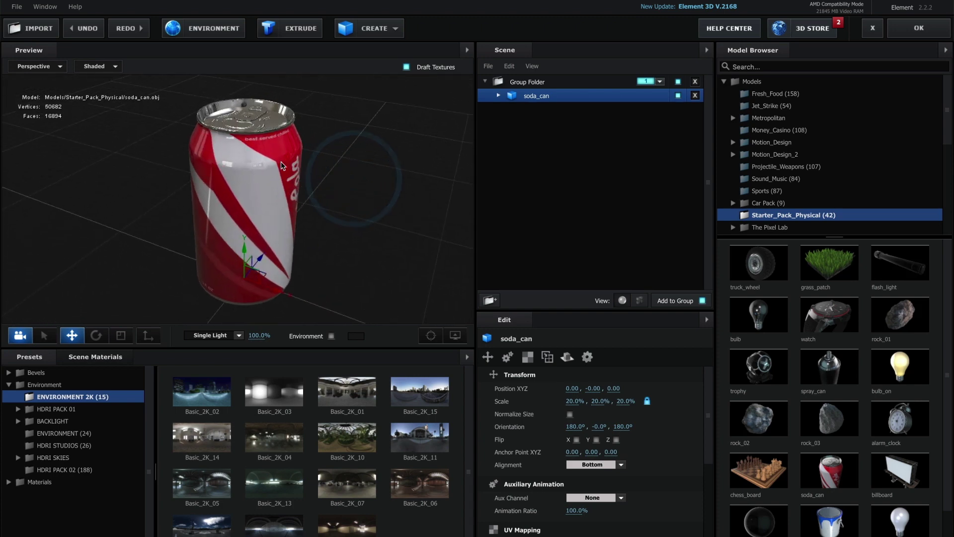
# Set the soda can material's Glossiness to 60% in Basic Settings.
pyautogui.click(498, 96)
pyautogui.click(500, 110)
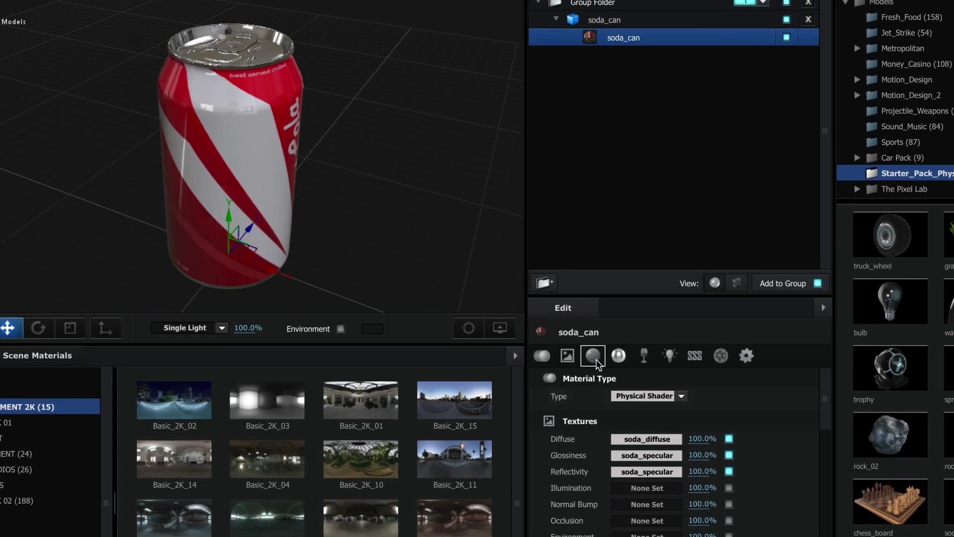
pyautogui.click(538, 357)
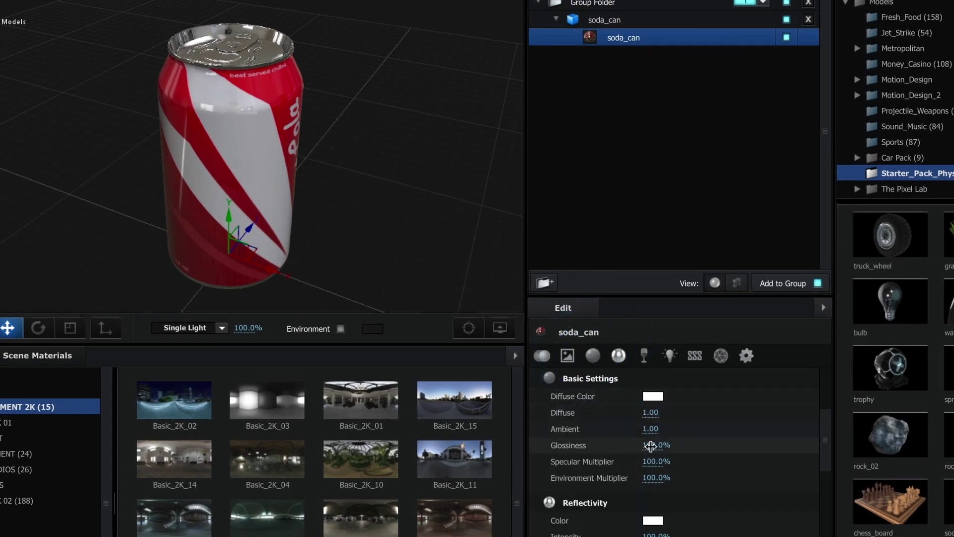
pyautogui.moveTo(647, 447); pyautogui.dragTo(625, 450)
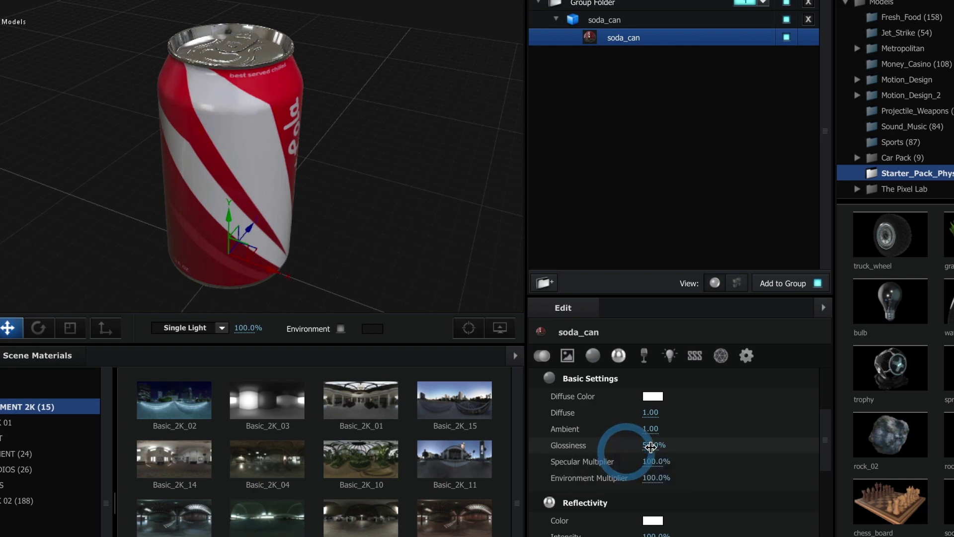
pyautogui.click(653, 447)
pyautogui.write('60')
pyautogui.press('Return')
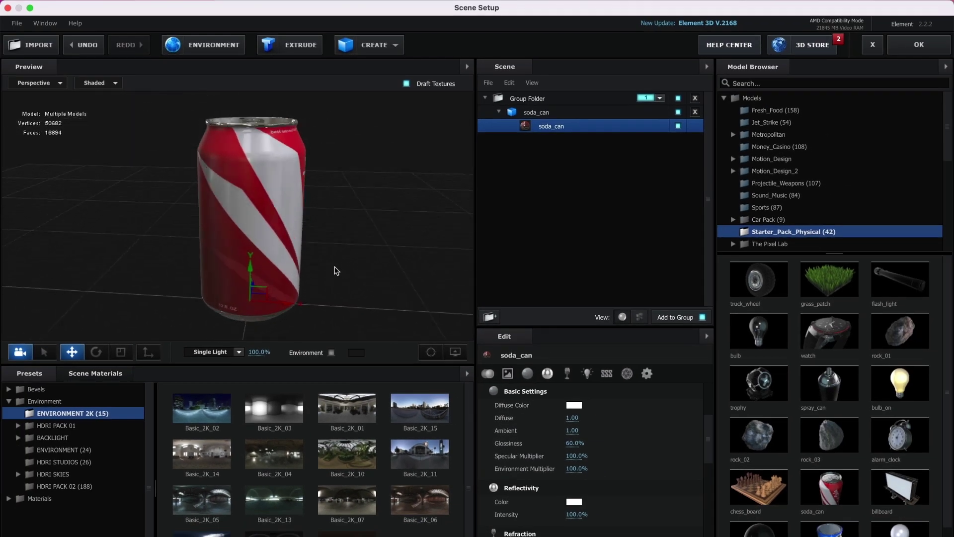
pyautogui.moveTo(334, 270); pyautogui.dragTo(290, 268)
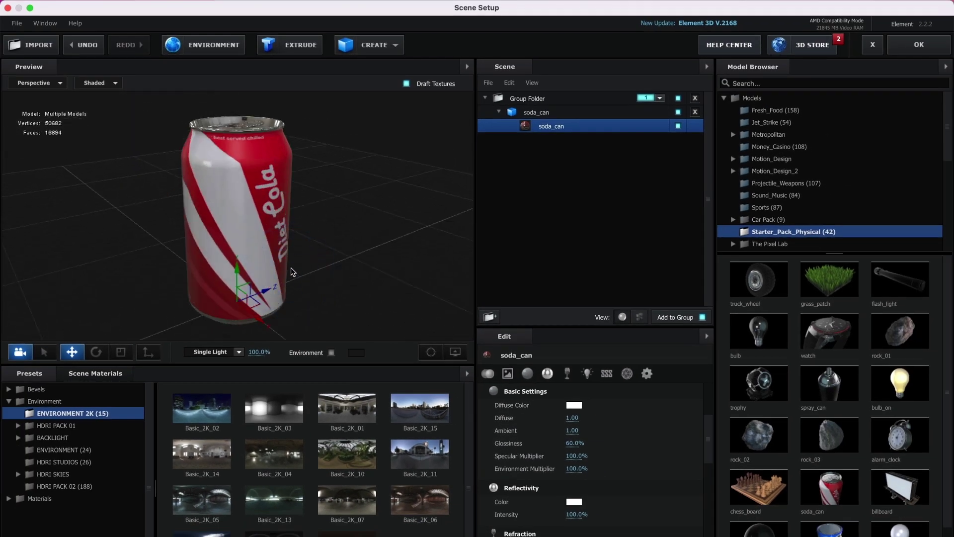
pyautogui.scroll(-2, 291, 270)
pyautogui.scroll(-3, 285, 269)
pyautogui.scroll(-2, 284, 268)
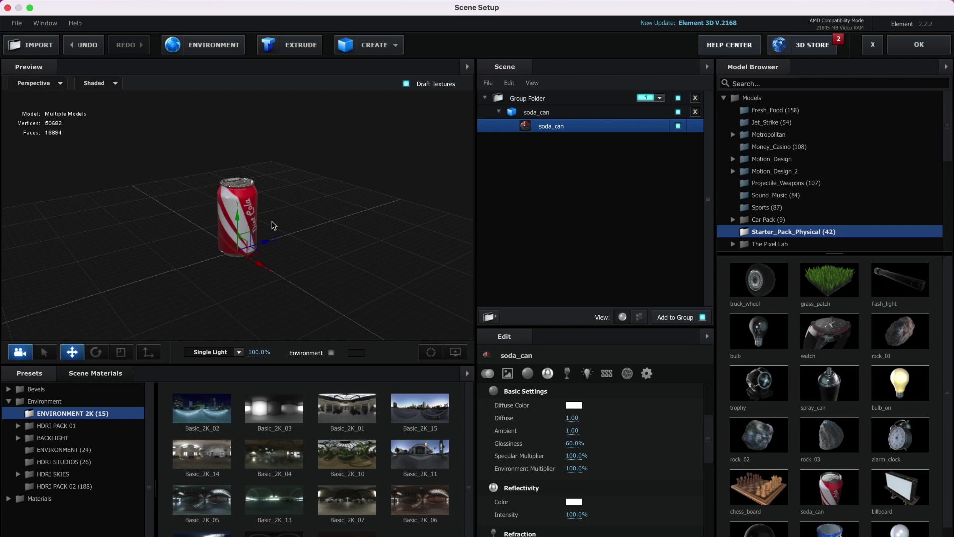
# Add a floor plane under the can, scale it to 1084%, and show V1_Materials presets.
pyautogui.click(498, 113)
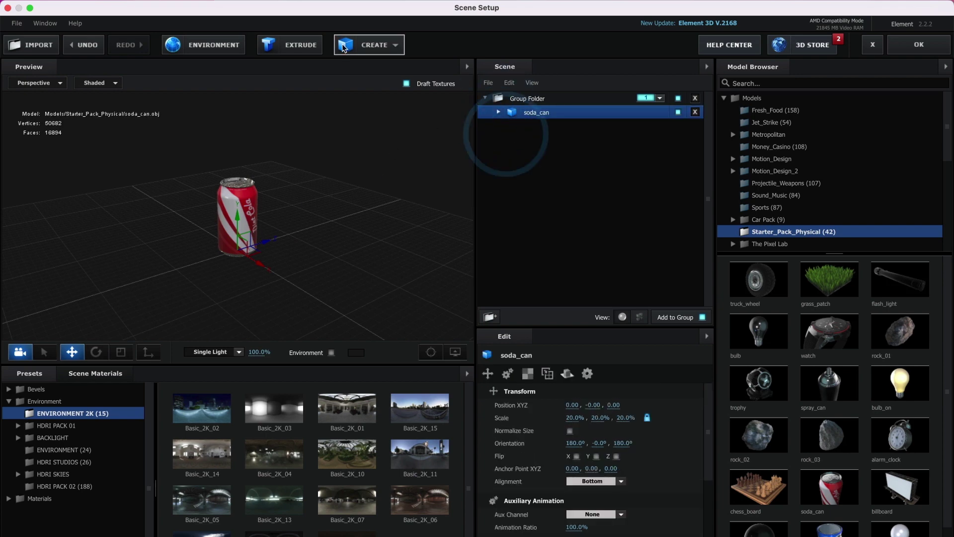
pyautogui.click(374, 47)
pyautogui.click(505, 71)
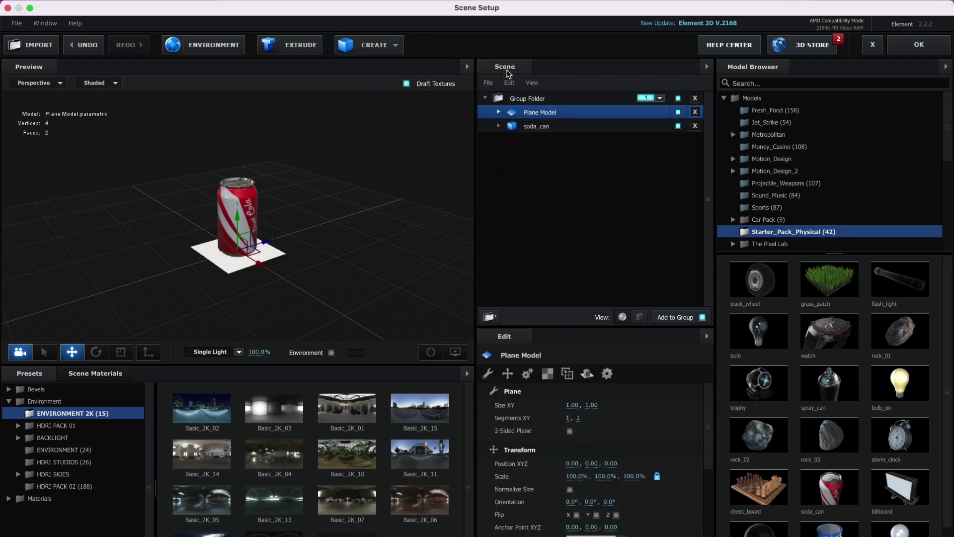
pyautogui.click(121, 351)
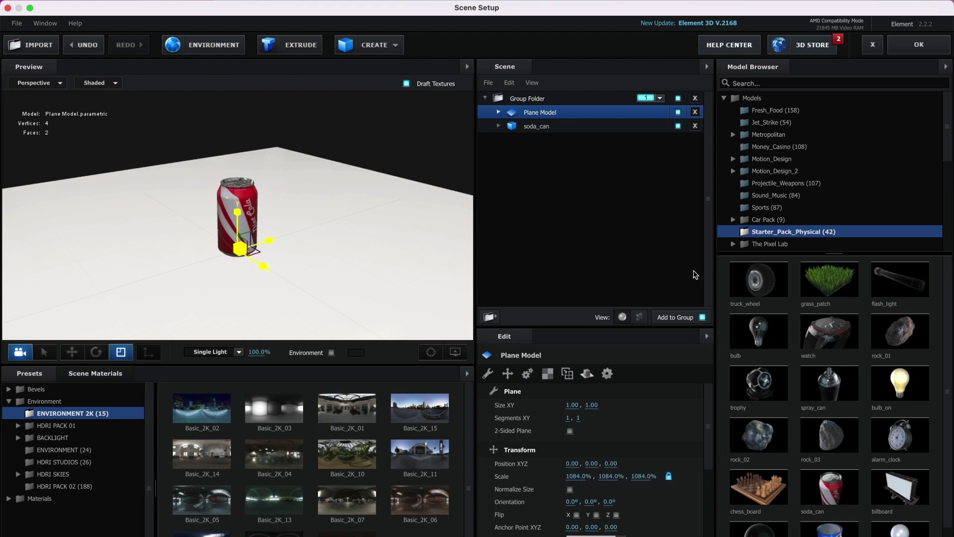
pyautogui.moveTo(240, 254); pyautogui.dragTo(694, 272)
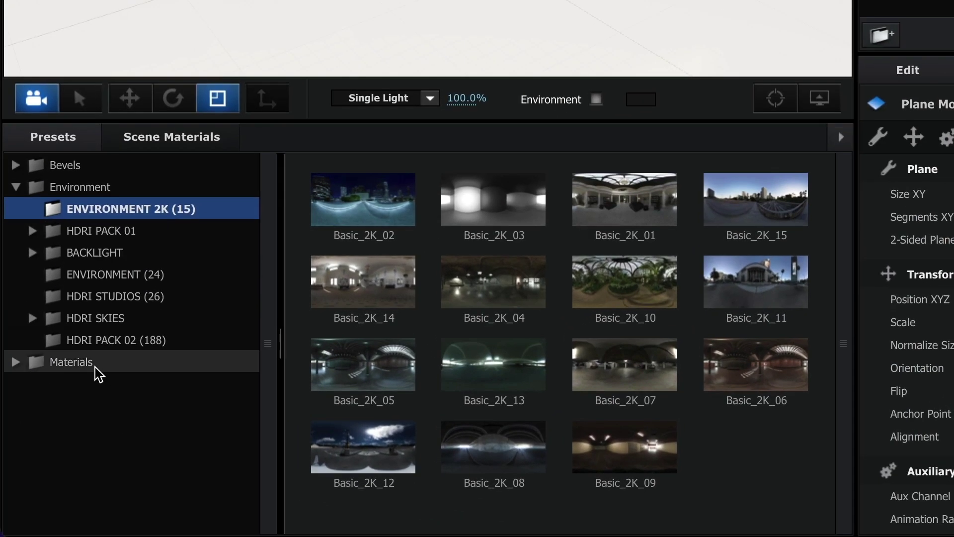
pyautogui.click(49, 499)
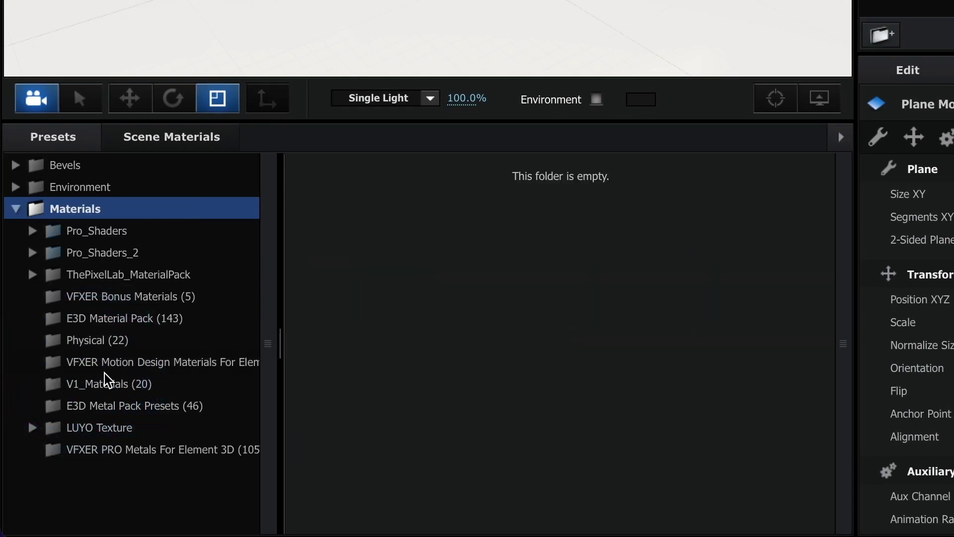
pyautogui.click(67, 394)
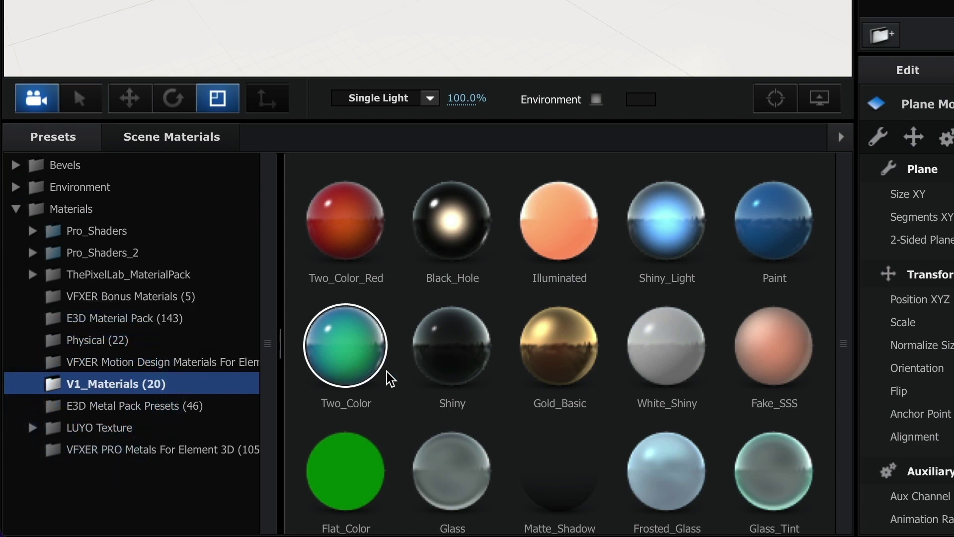
pyautogui.scroll(-1, 579, 473)
pyautogui.scroll(-2, 579, 473)
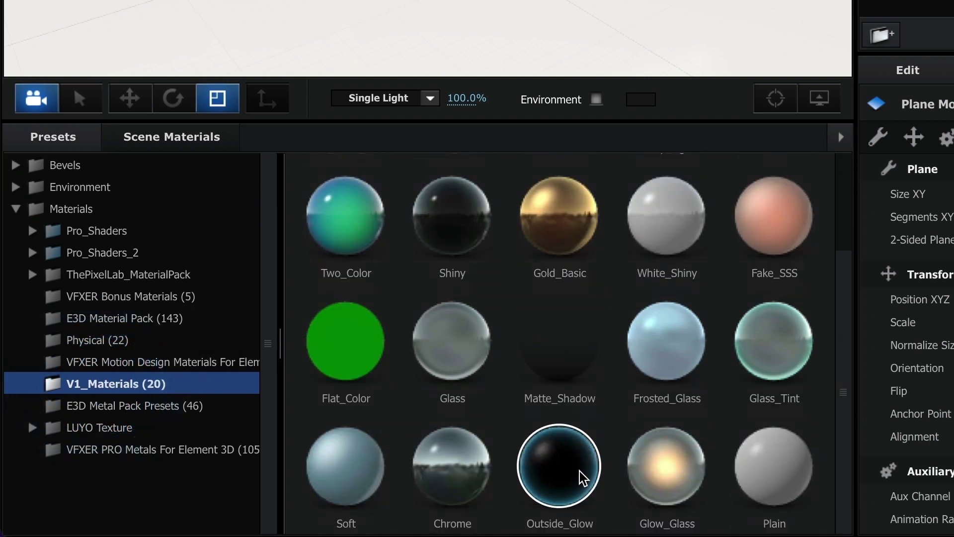
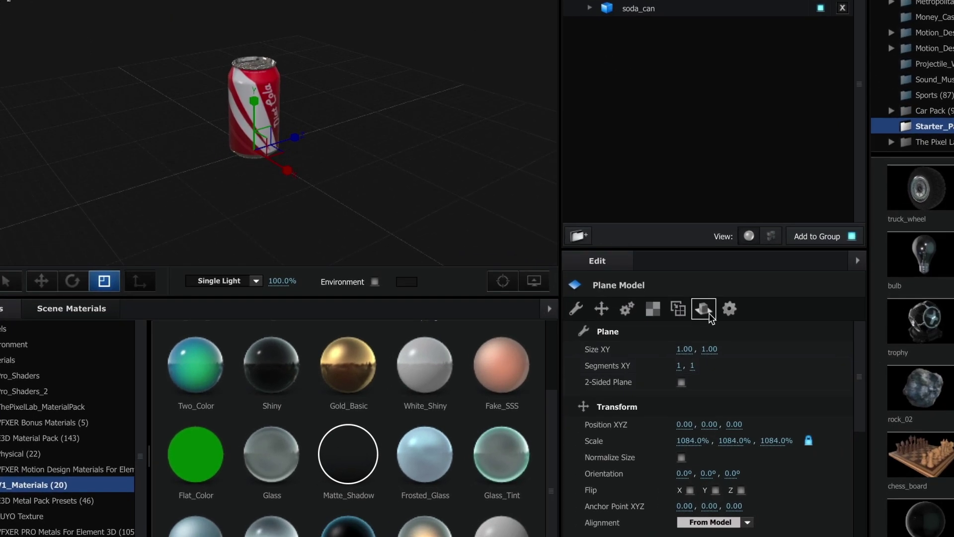
# Set the Element 3D floor plane's Reflect Mode to Mirror Surface.
pyautogui.click(705, 312)
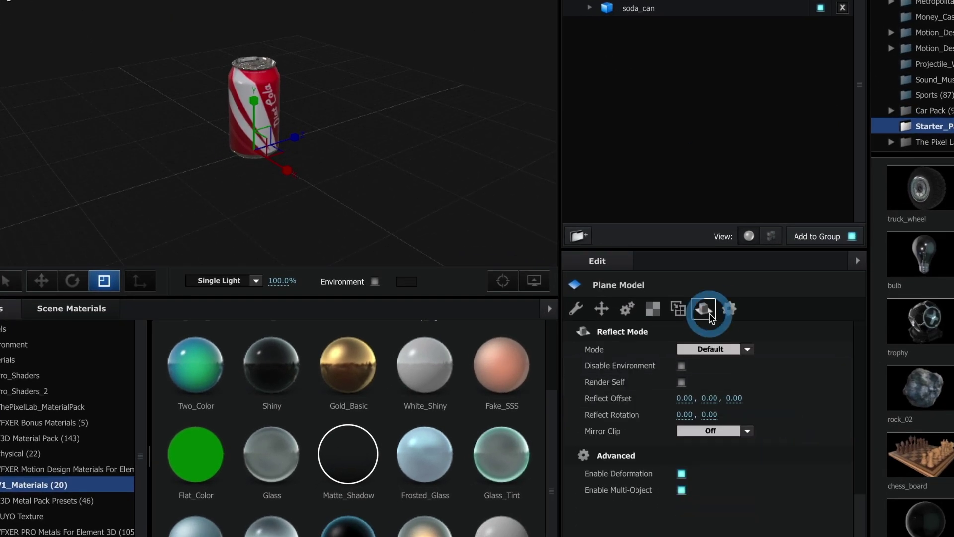
pyautogui.click(711, 351)
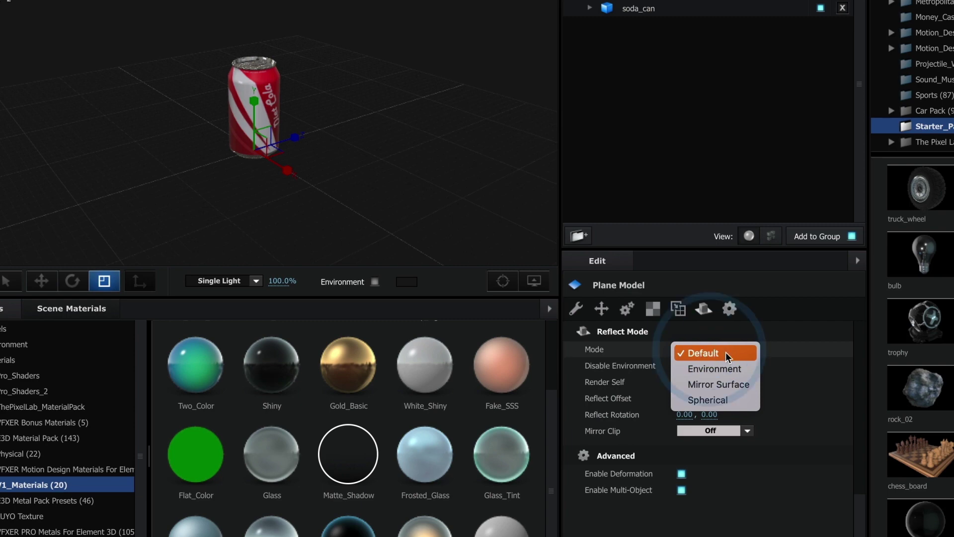
pyautogui.click(718, 385)
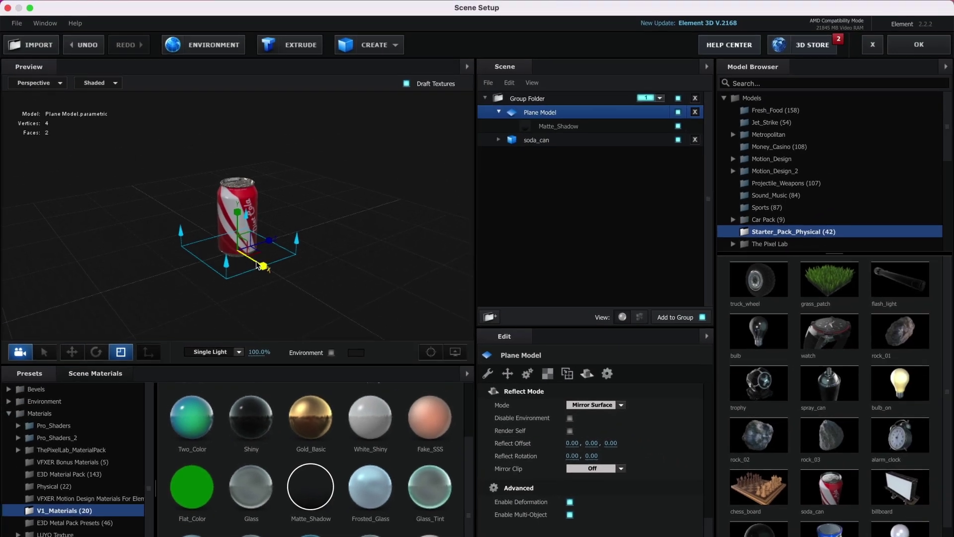
# Turn on Matte Reflection and Draw Backfaces in the plane's Matte_Shadow material Advanced options.
pyautogui.click(556, 129)
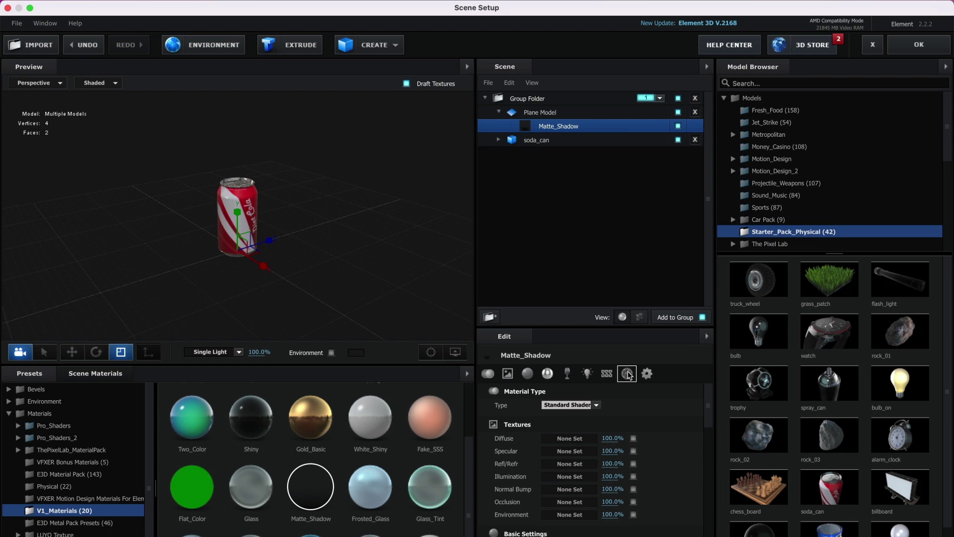
pyautogui.moveTo(634, 326); pyautogui.dragTo(637, 214)
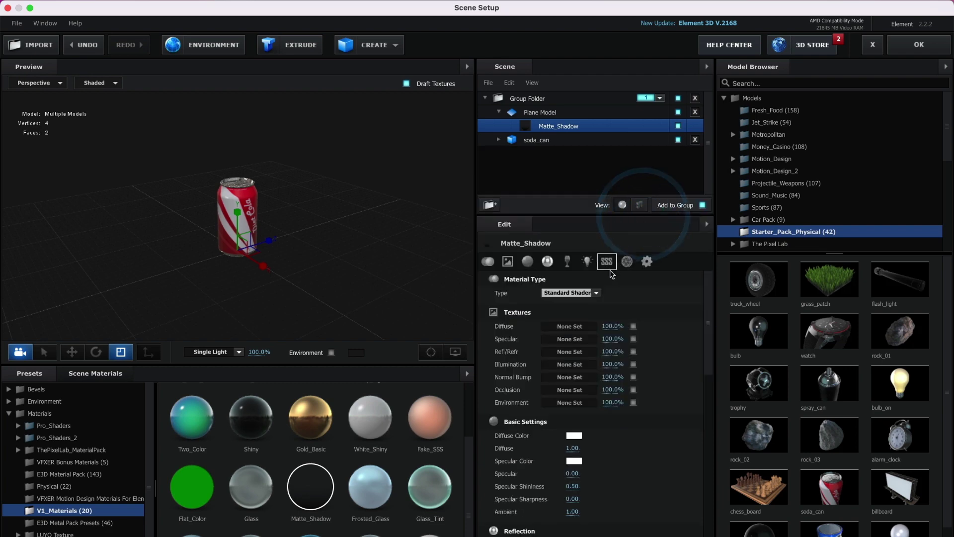
pyautogui.moveTo(712, 328); pyautogui.dragTo(712, 535)
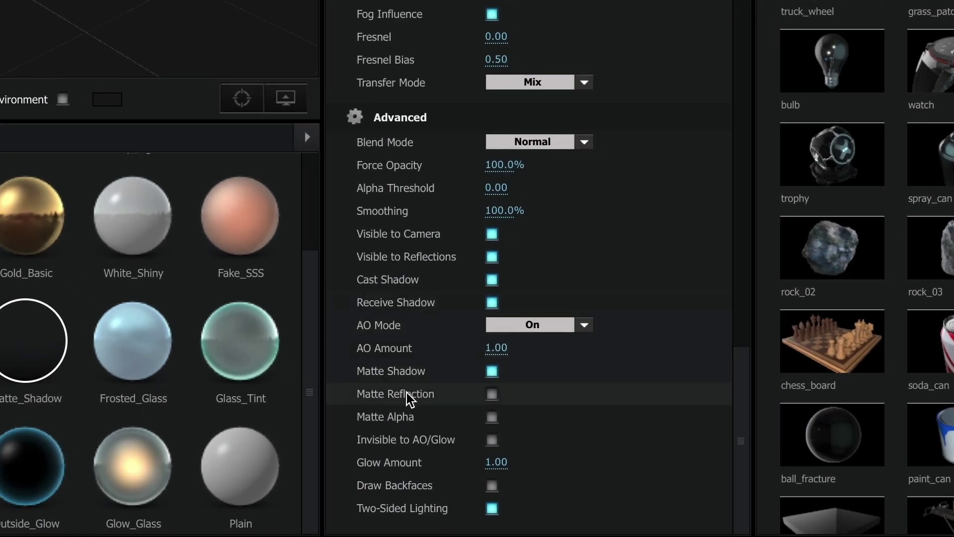
pyautogui.click(492, 394)
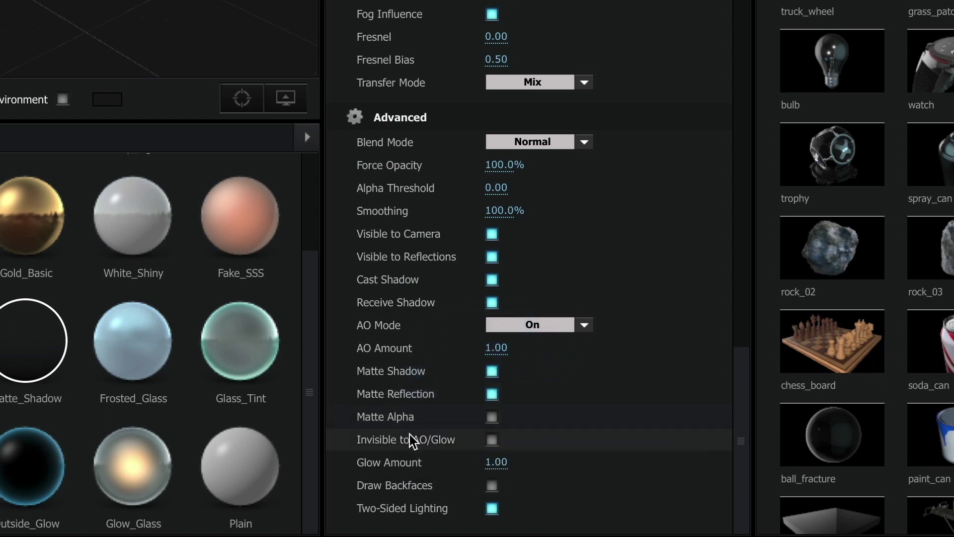
pyautogui.click(493, 491)
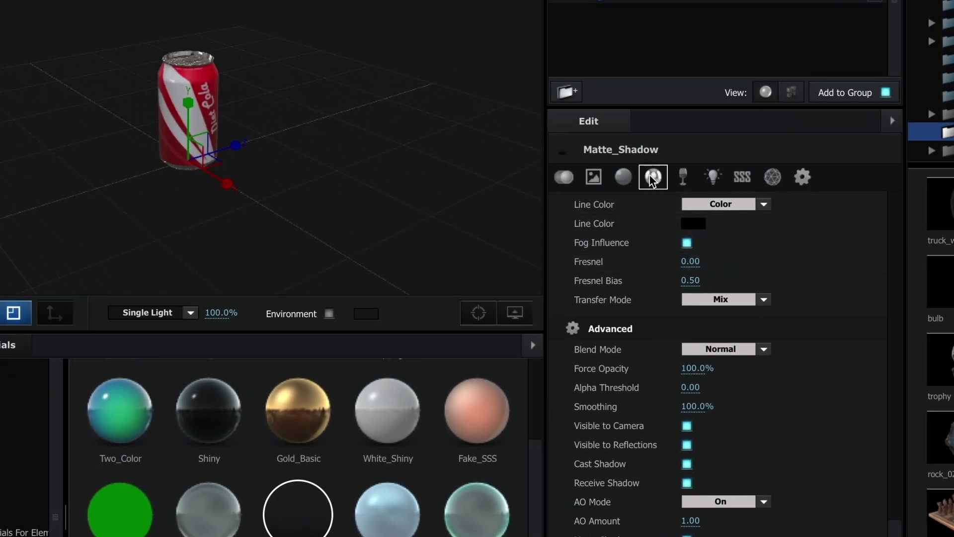
# Raise the Matte_Shadow reflection intensity to about 30%, check it from eye level, and accept the scene.
pyautogui.click(651, 178)
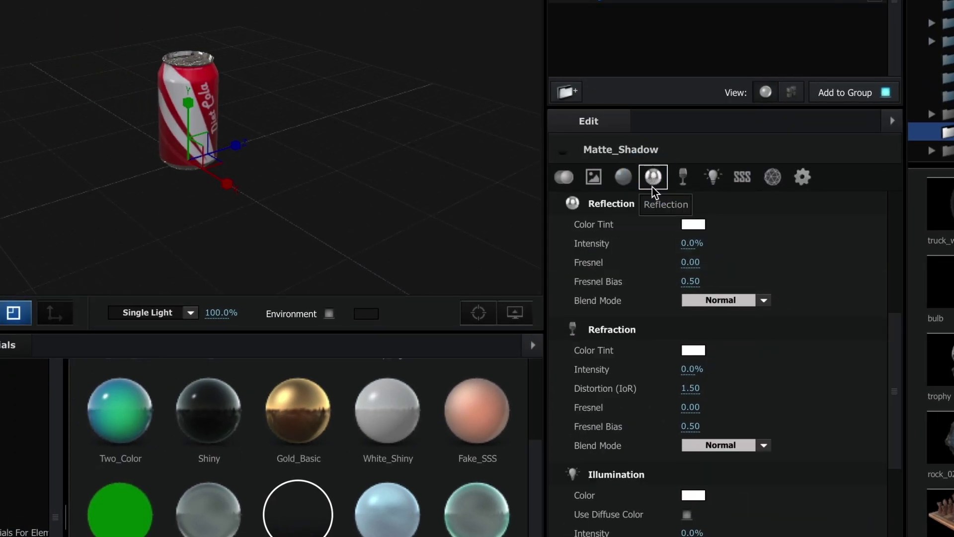
pyautogui.moveTo(686, 245); pyautogui.dragTo(713, 247)
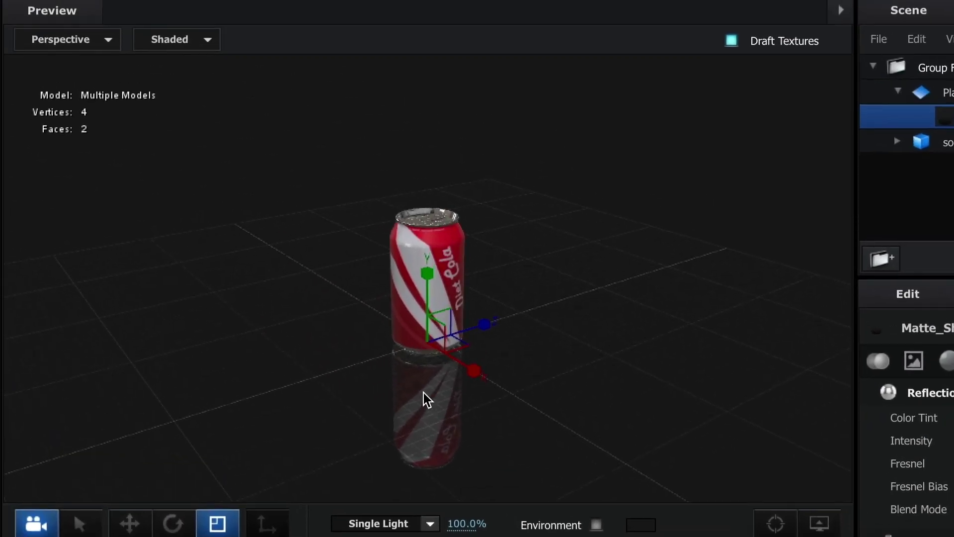
pyautogui.moveTo(423, 392)
pyautogui.mouseDown()
pyautogui.moveTo(421, 420)
pyautogui.moveTo(528, 390)
pyautogui.moveTo(383, 396)
pyautogui.moveTo(341, 408)
pyautogui.moveTo(394, 411)
pyautogui.moveTo(328, 412)
pyautogui.moveTo(355, 418)
pyautogui.mouseUp()
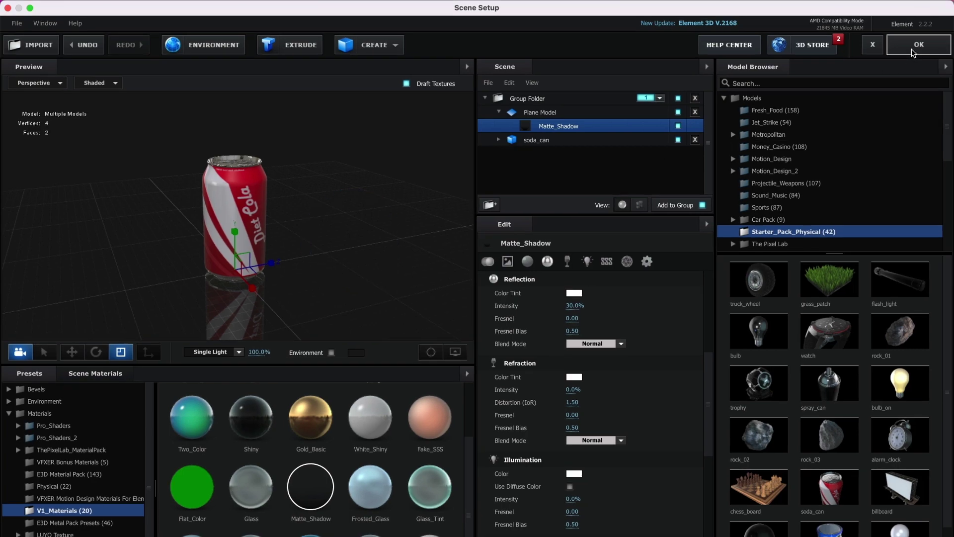
pyautogui.click(914, 46)
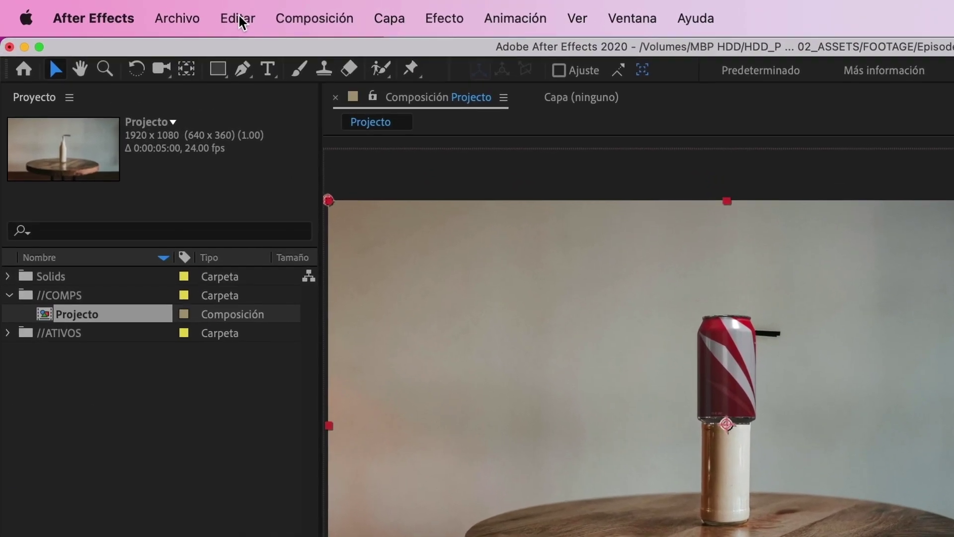
# Add a new camera named Cámara 1 with the 35 mm preset via Capa > Nuevo > Cámara.
pyautogui.click(386, 19)
pyautogui.moveTo(492, 54)
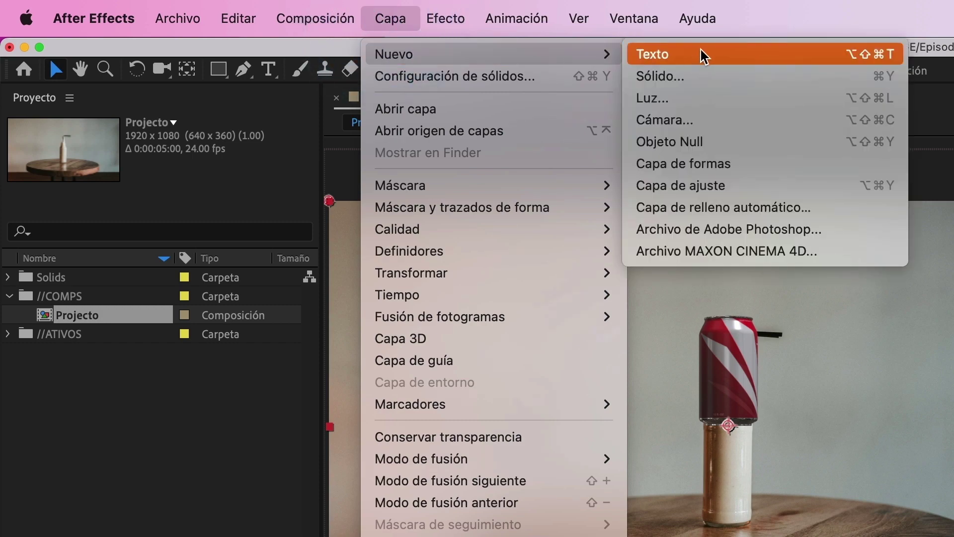
pyautogui.click(702, 122)
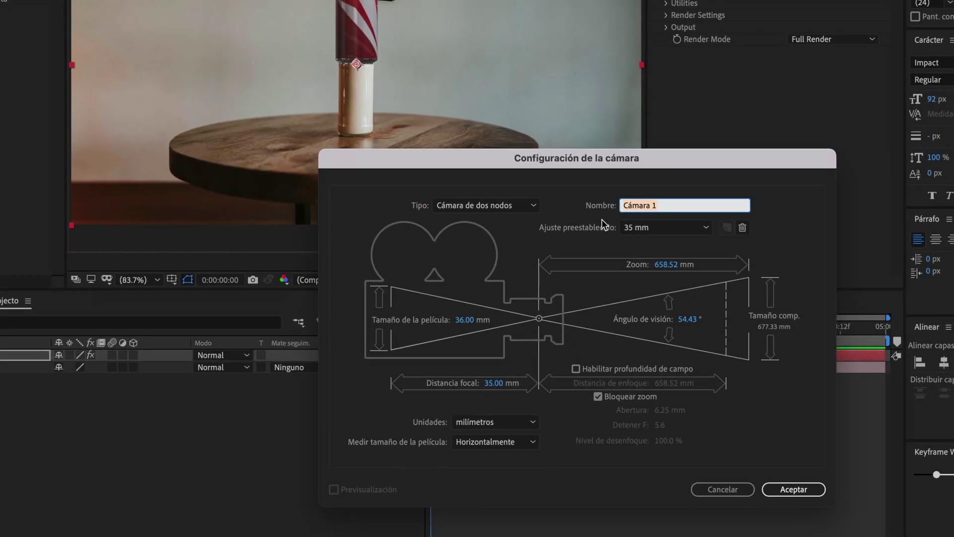
pyautogui.click(668, 206)
pyautogui.click(710, 230)
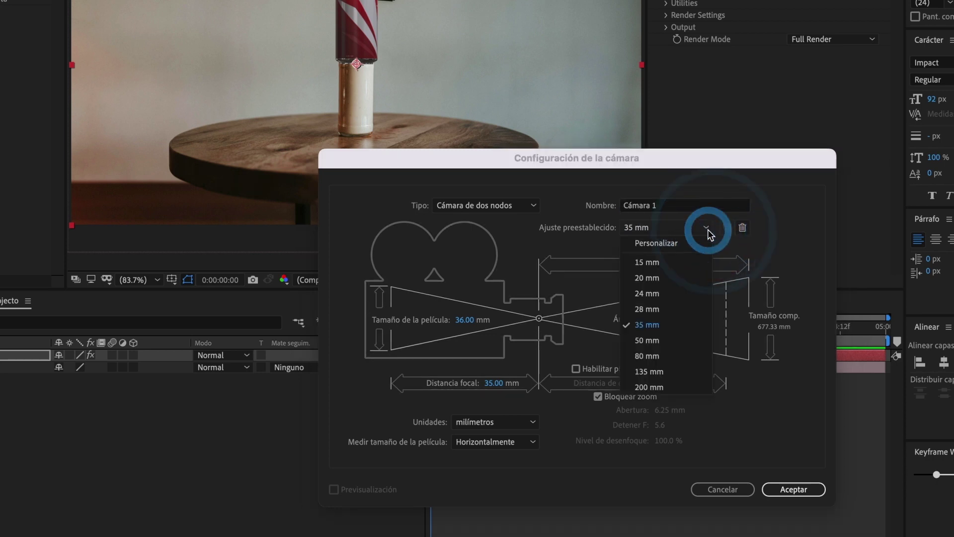
pyautogui.click(666, 322)
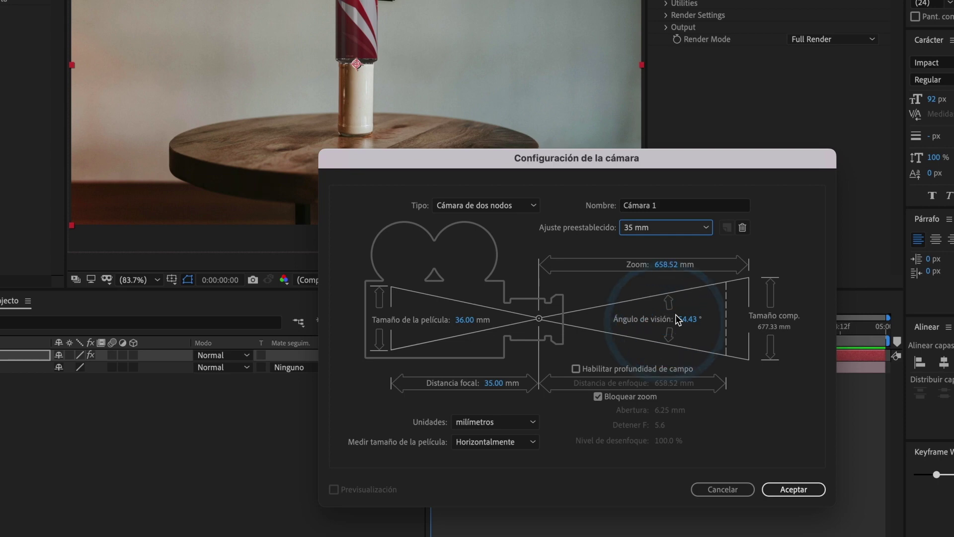
pyautogui.click(791, 486)
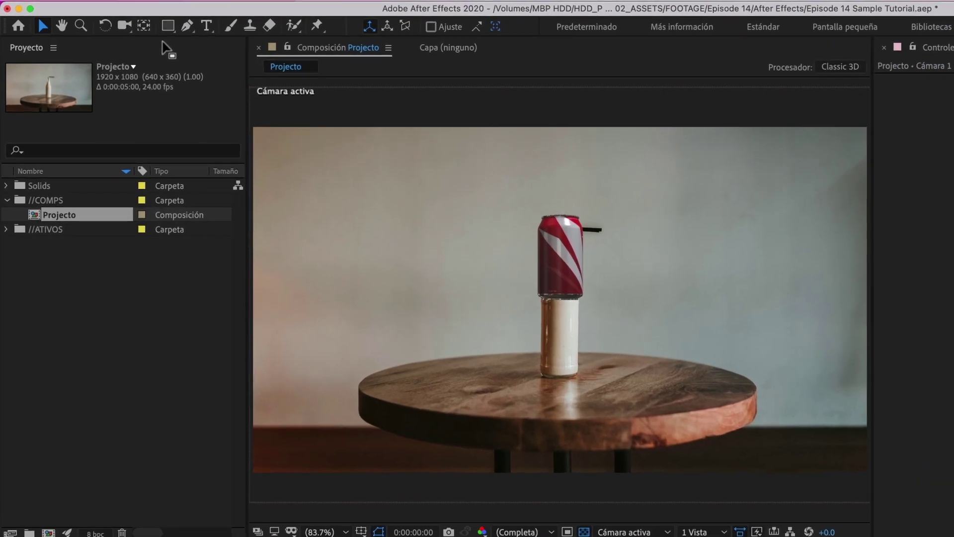
# Orbit and track the camera until the can stands beside the milk bottle, then return to Selection.
pyautogui.click(125, 28)
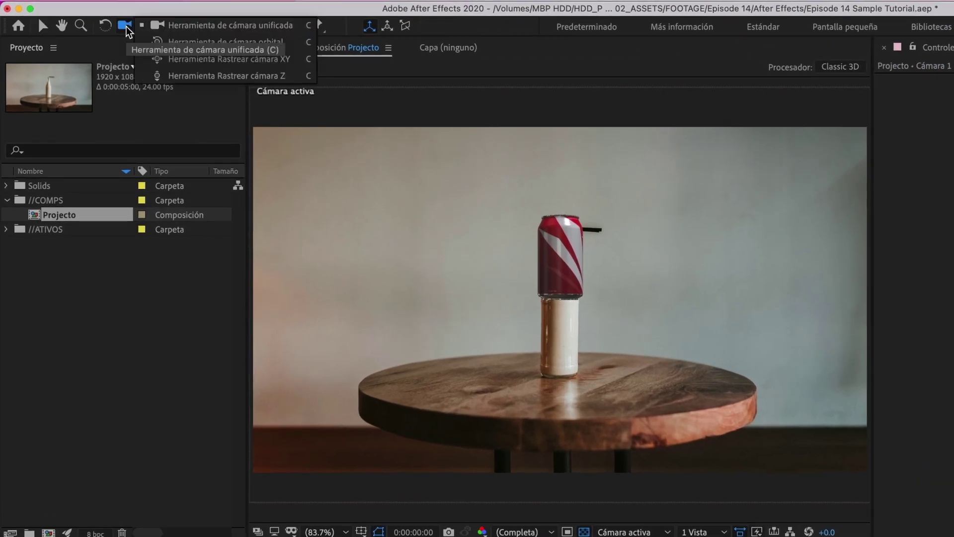
pyautogui.click(126, 29)
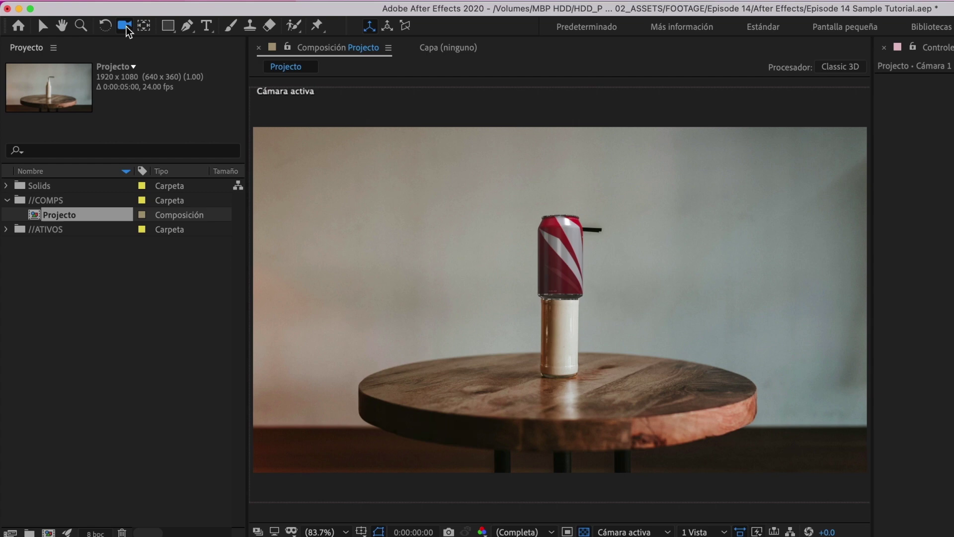
pyautogui.moveTo(579, 311)
pyautogui.mouseDown()
pyautogui.moveTo(593, 314)
pyautogui.moveTo(538, 313)
pyautogui.mouseUp()
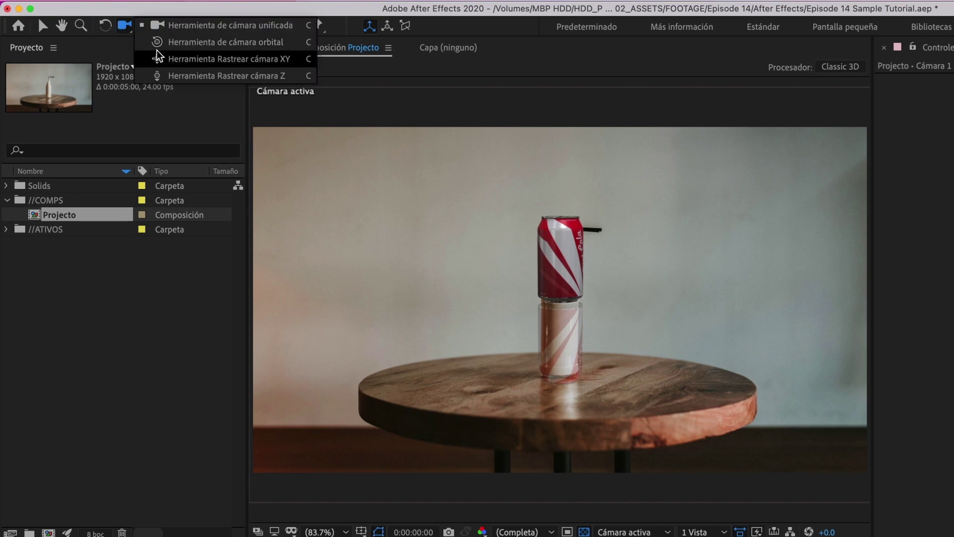
pyautogui.moveTo(124, 26); pyautogui.dragTo(157, 57)
pyautogui.moveTo(646, 336)
pyautogui.mouseDown()
pyautogui.moveTo(629, 344)
pyautogui.moveTo(645, 398)
pyautogui.mouseUp()
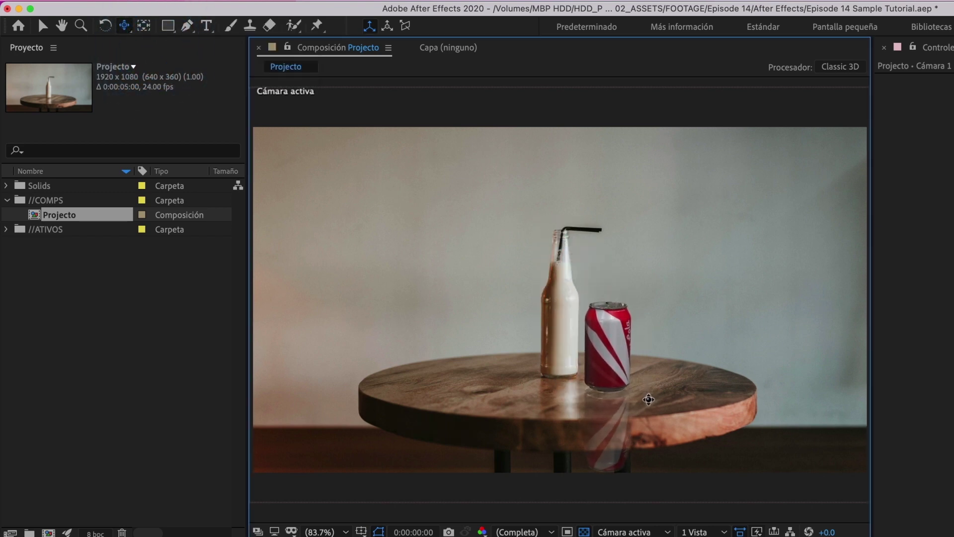
pyautogui.moveTo(124, 26); pyautogui.dragTo(157, 43)
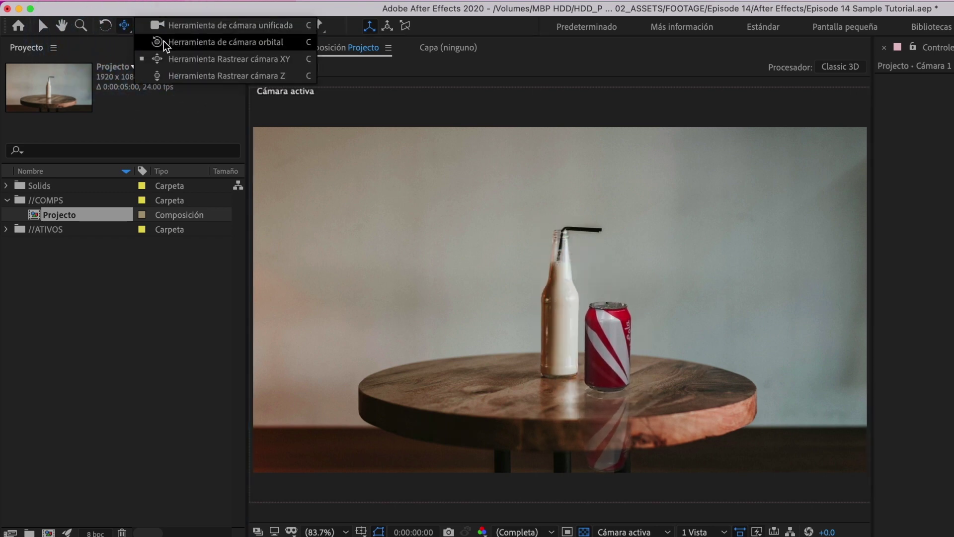
pyautogui.moveTo(661, 368); pyautogui.dragTo(669, 358)
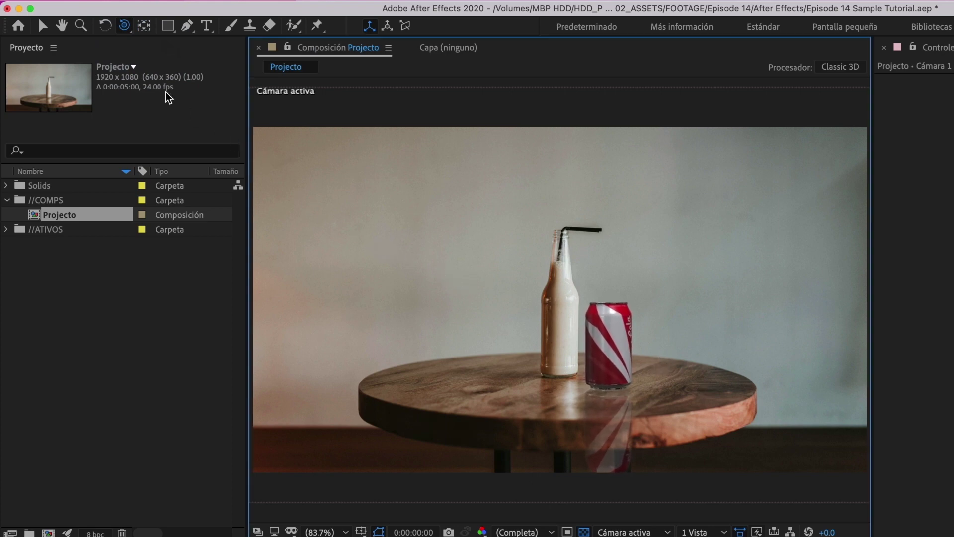
pyautogui.click(45, 27)
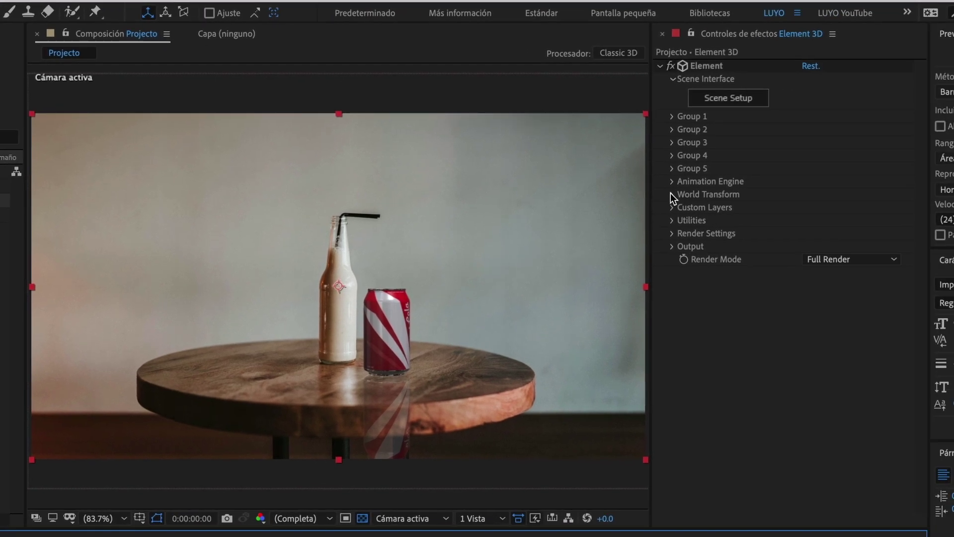
# Create a Group 1 Null from Group 1 > Group Utilities > Create Group Null in Effect Controls.
pyautogui.click(672, 116)
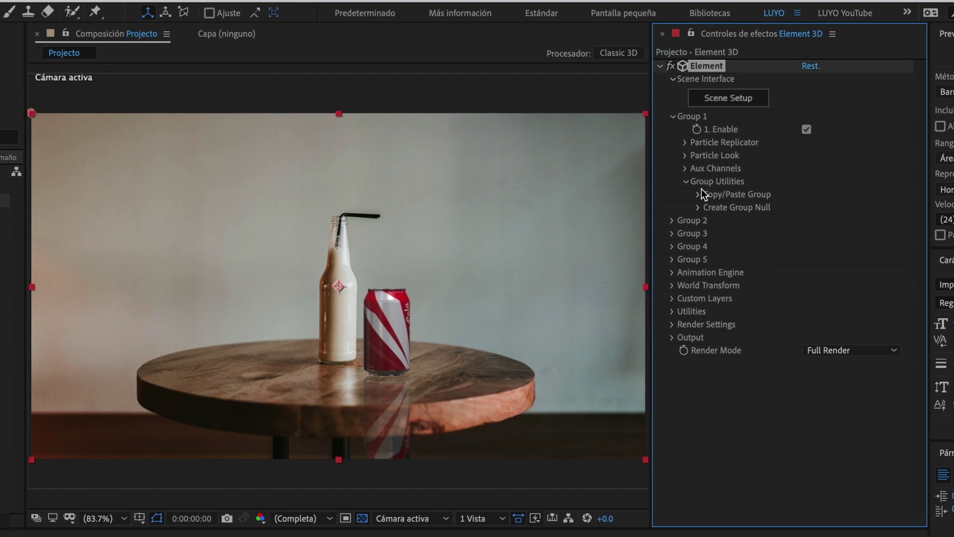
pyautogui.click(701, 208)
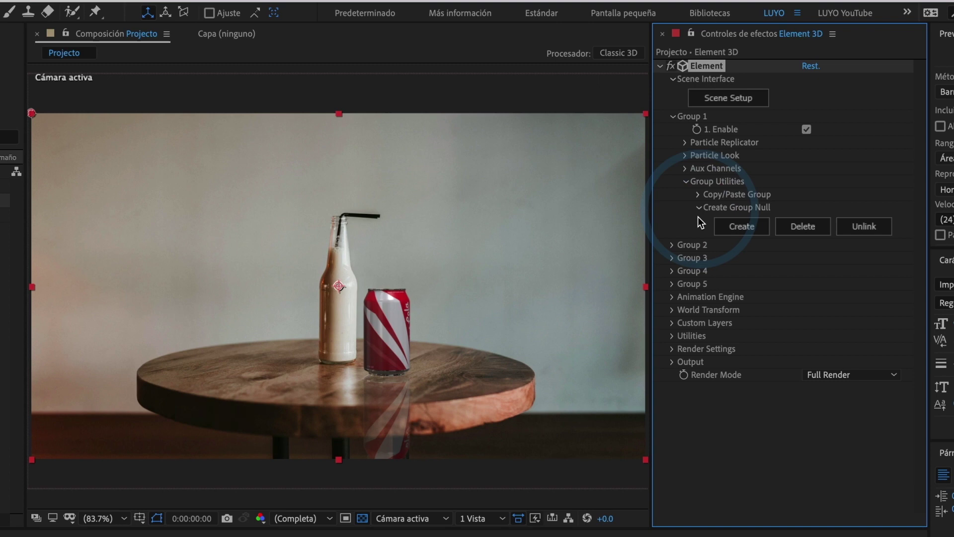
pyautogui.click(739, 227)
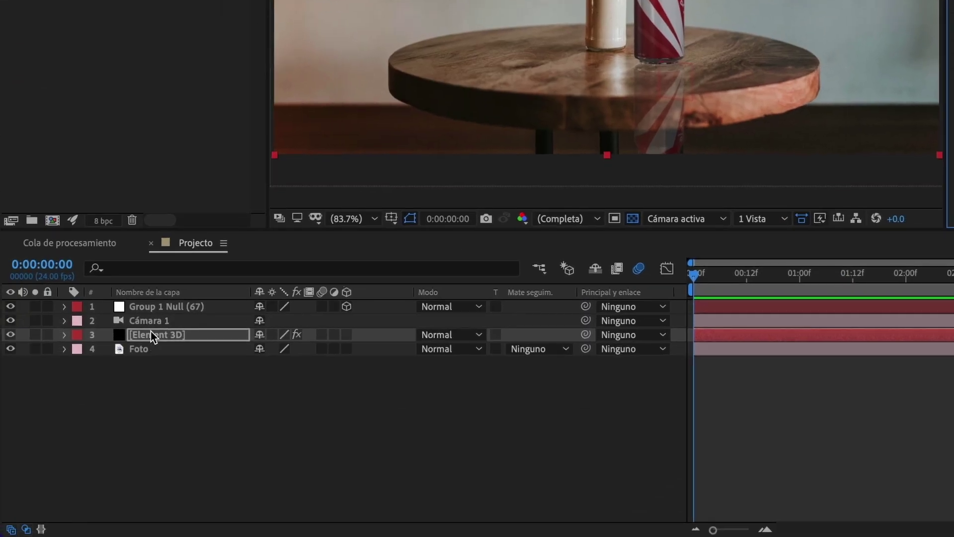
# Move Group 1 Null below Cámara 1 and rename it Null Lata.
pyautogui.click(141, 307)
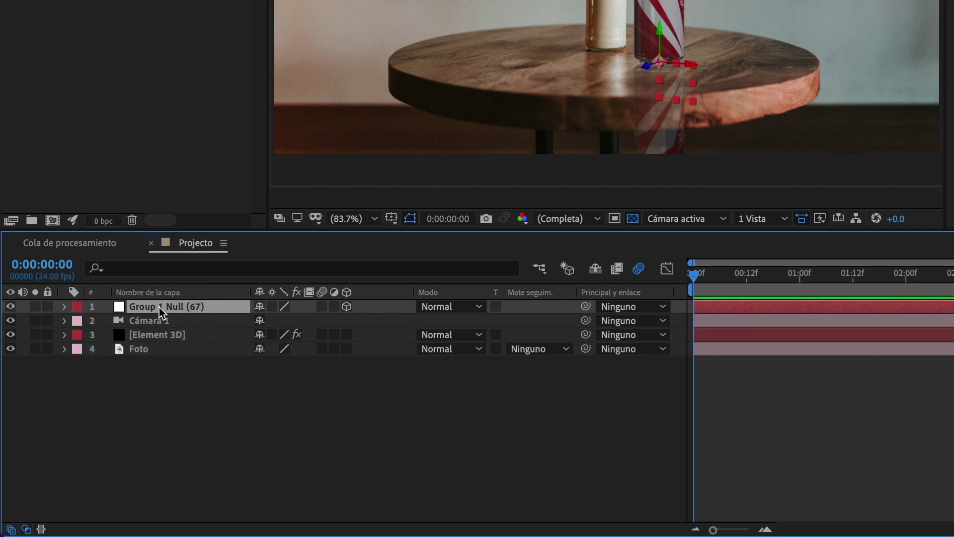
pyautogui.moveTo(158, 307); pyautogui.dragTo(151, 322)
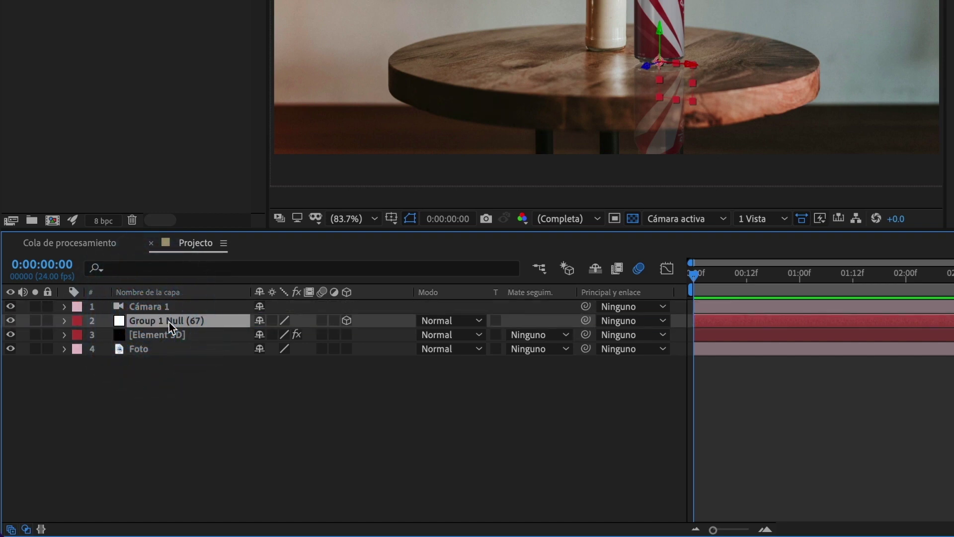
pyautogui.press('Return')
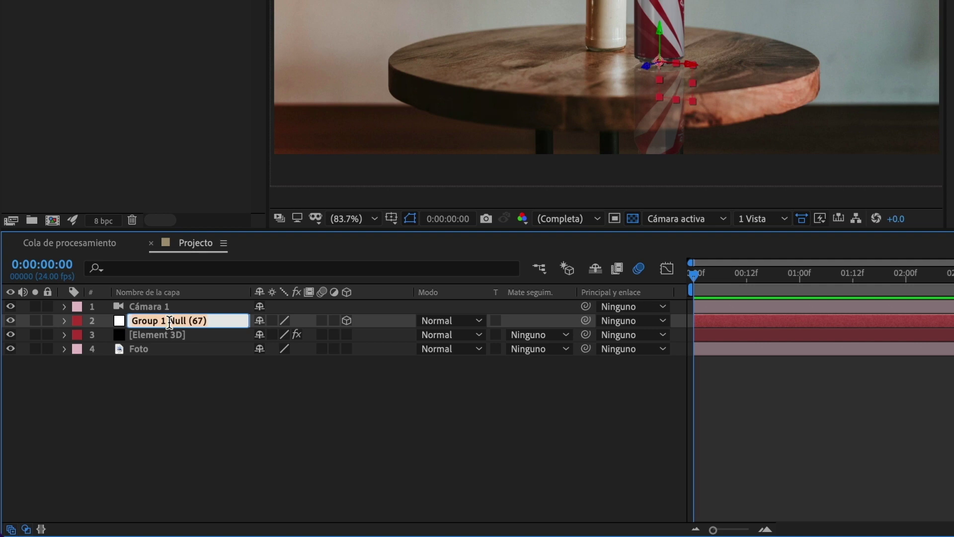
pyautogui.write('Null Lata')
pyautogui.press('Return')
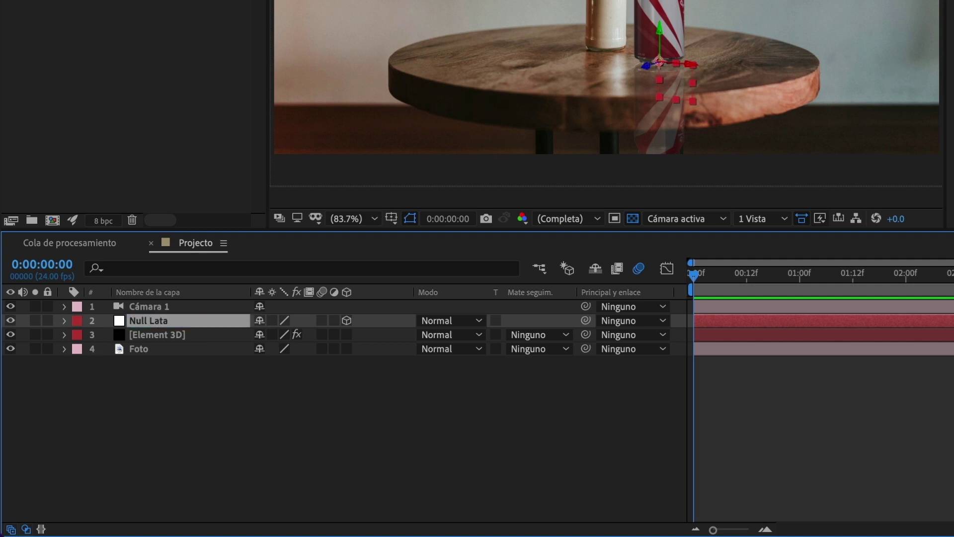
# Set Null Lata's Y Rotation to 56° so the Diet Cola label faces front.
pyautogui.click(65, 320)
pyautogui.click(79, 337)
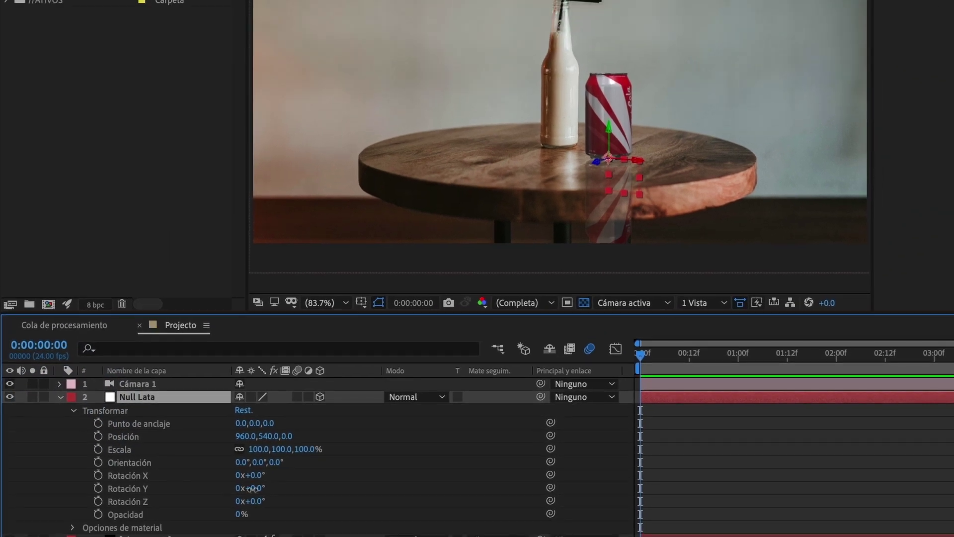
pyautogui.moveTo(275, 420); pyautogui.dragTo(266, 420)
pyautogui.moveTo(245, 489); pyautogui.dragTo(298, 490)
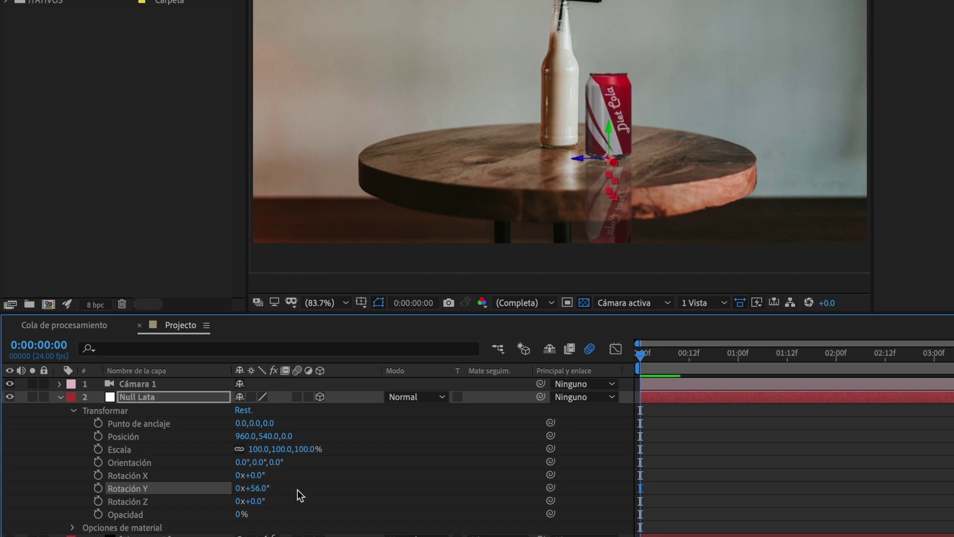
pyautogui.click(225, 476)
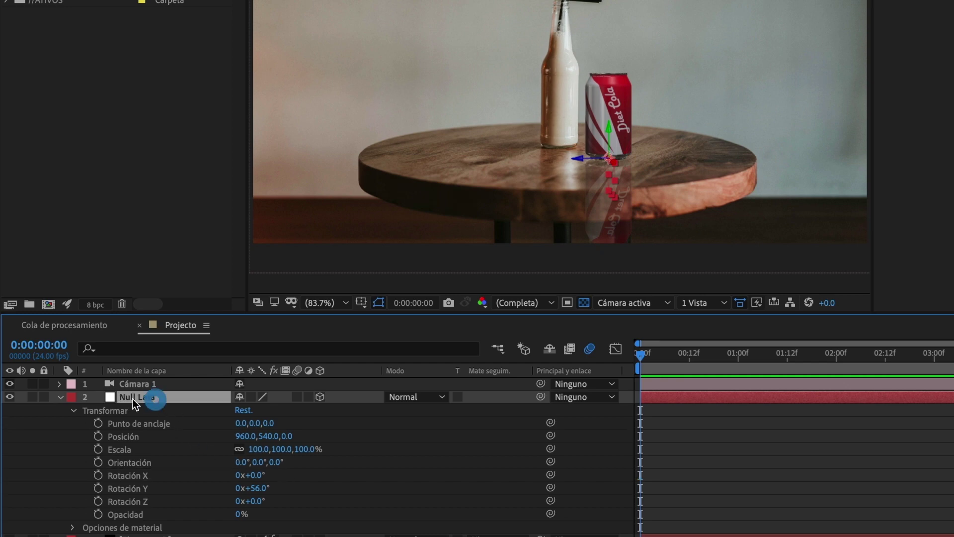
pyautogui.click(157, 398)
pyautogui.click(62, 397)
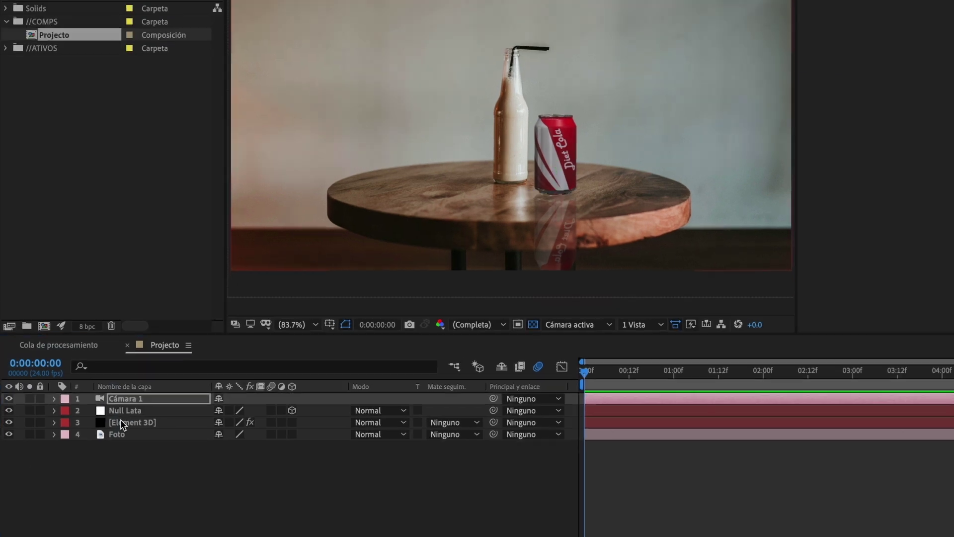
# Select the Element 3D layer, collapse Group Utilities and Group 1, and expand Render Settings.
pyautogui.click(134, 411)
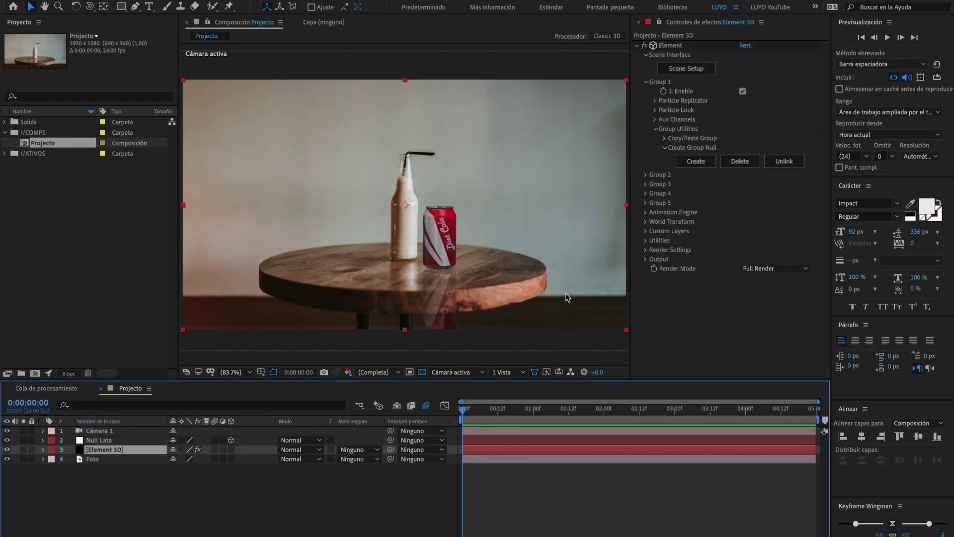
pyautogui.click(655, 130)
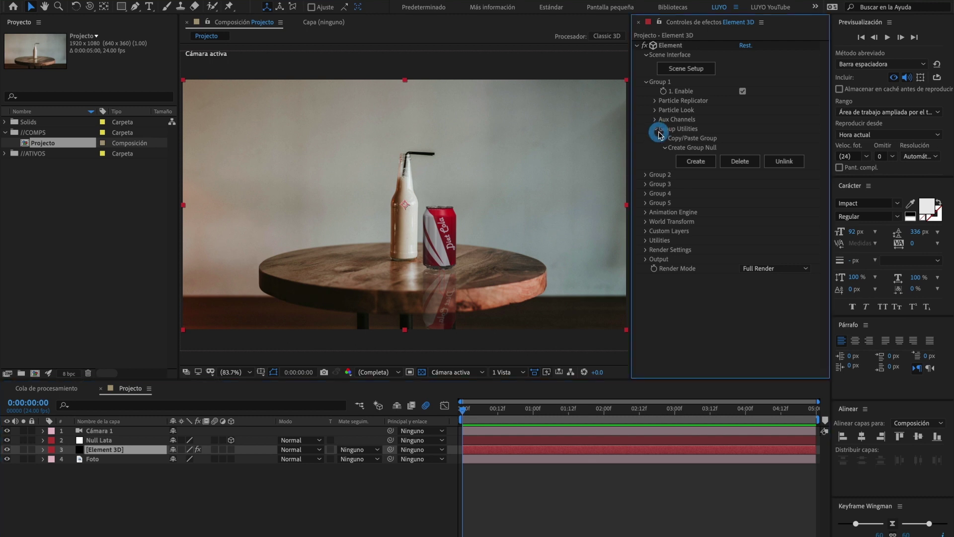
pyautogui.click(655, 130)
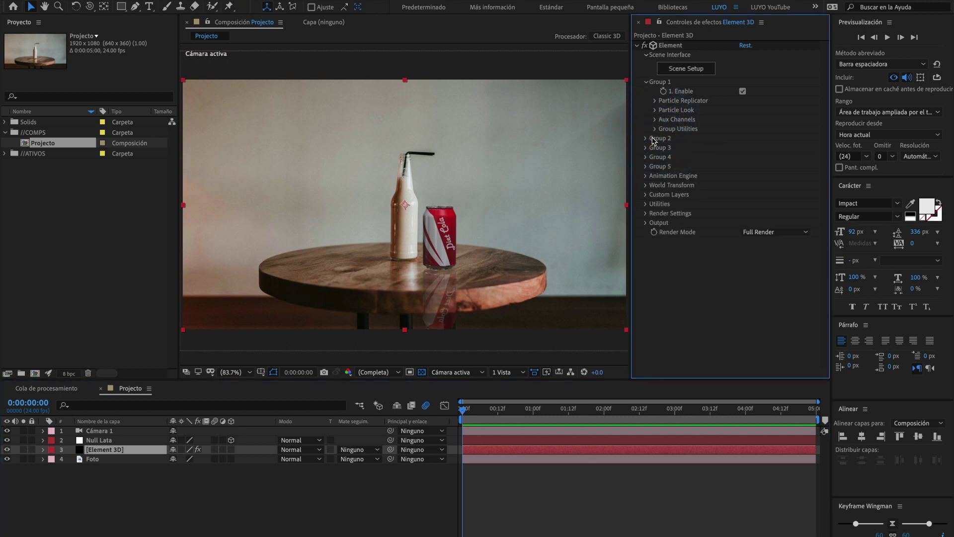
pyautogui.click(646, 82)
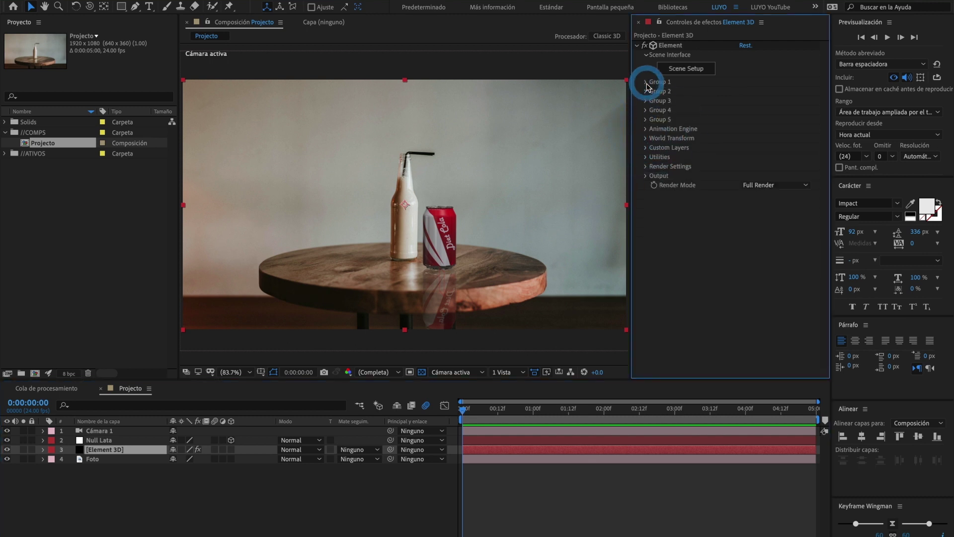
pyautogui.click(647, 167)
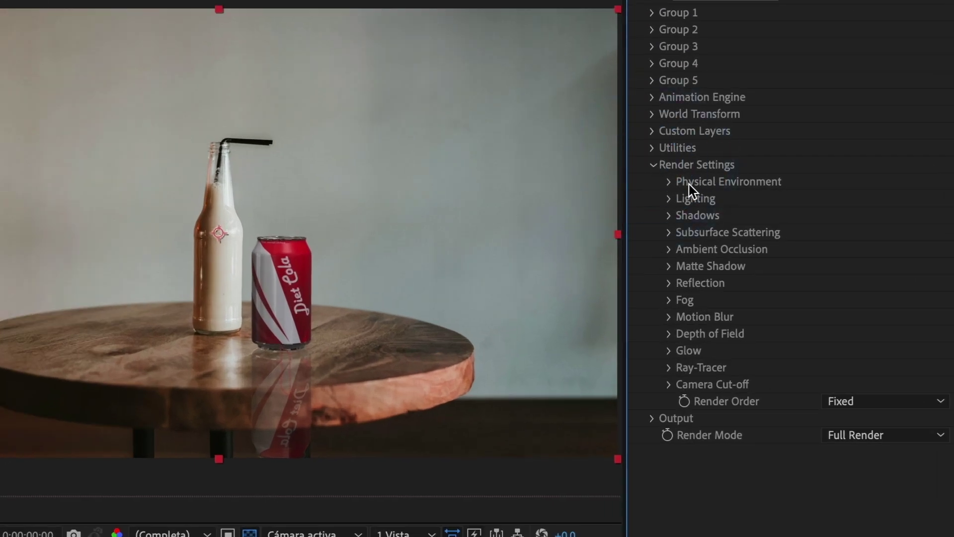
# Set Physical Environment Exposure to 1.4, Gamma to 1.6 and Lighting Influence to 0%.
pyautogui.click(672, 185)
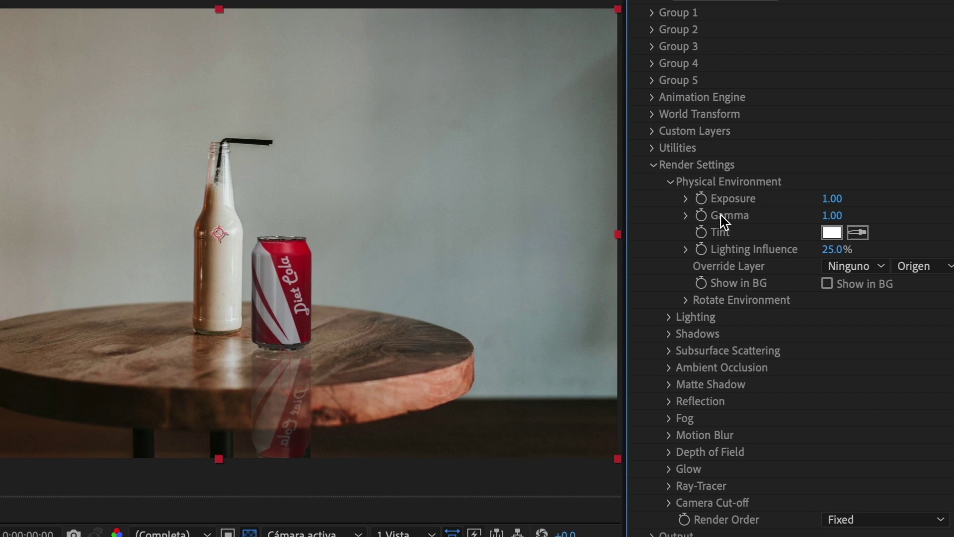
pyautogui.click(832, 198)
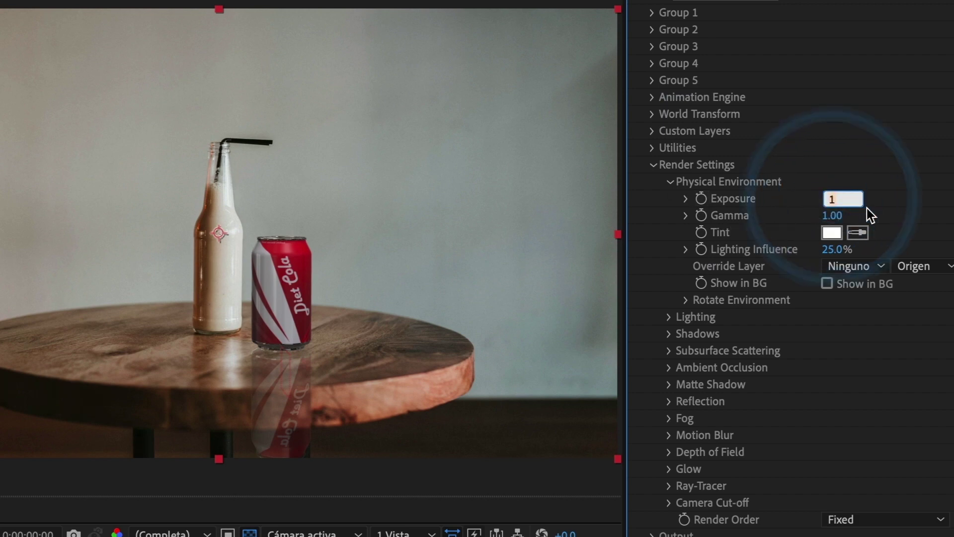
pyautogui.write('1')
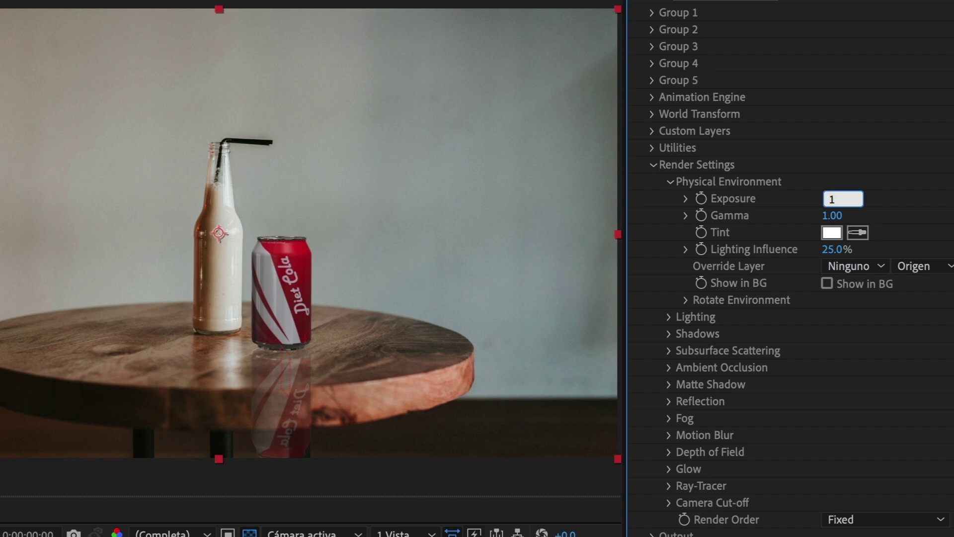
pyautogui.write('.4')
pyautogui.press('Return')
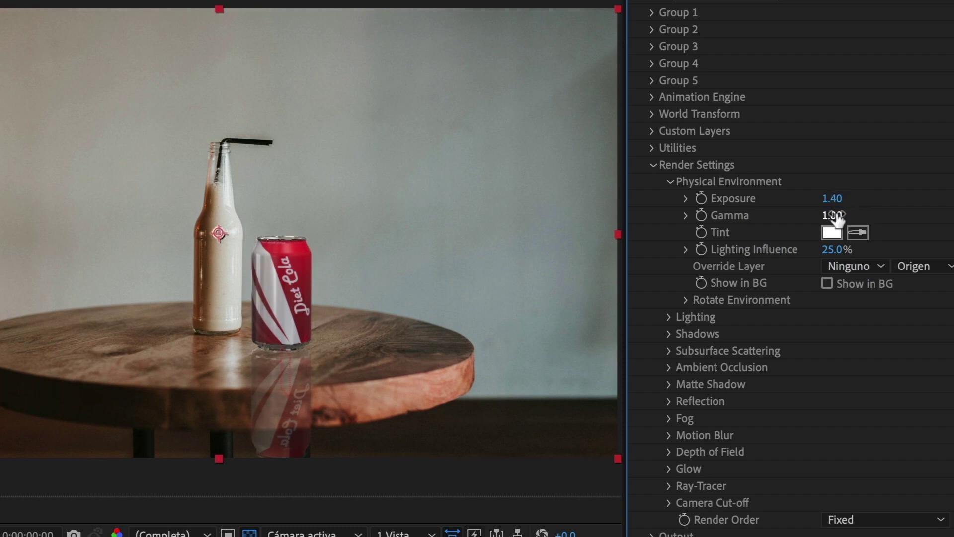
pyautogui.click(832, 216)
pyautogui.write('1.6')
pyautogui.press('Return')
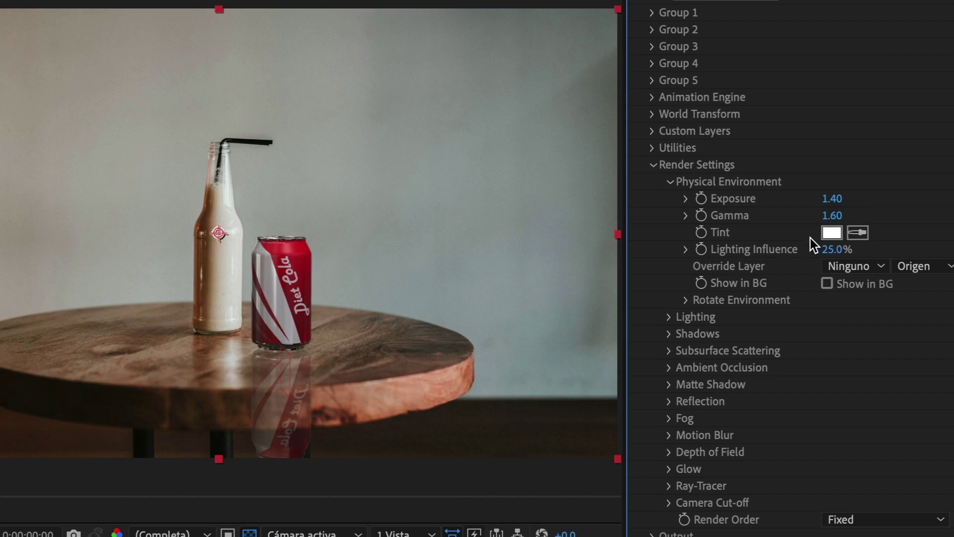
pyautogui.click(834, 251)
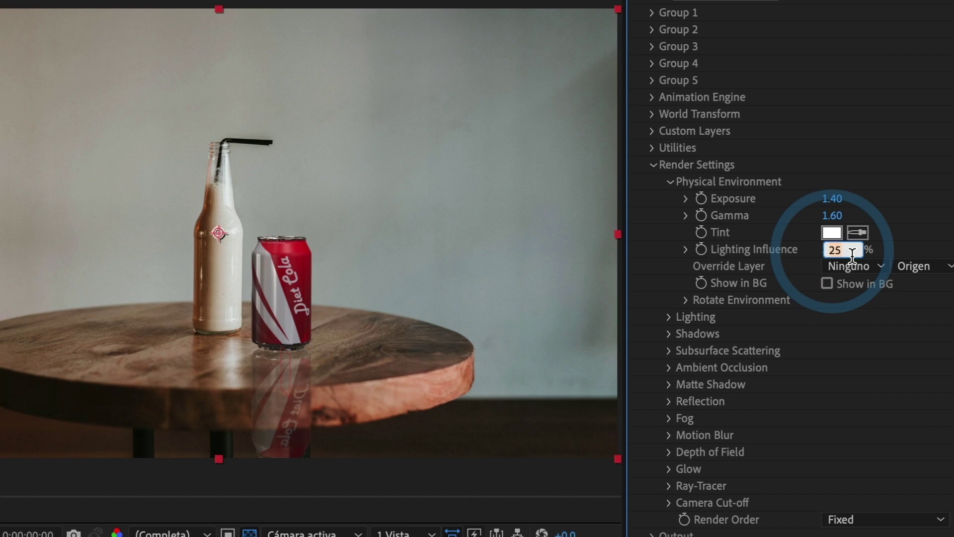
pyautogui.write('0')
pyautogui.press('Return')
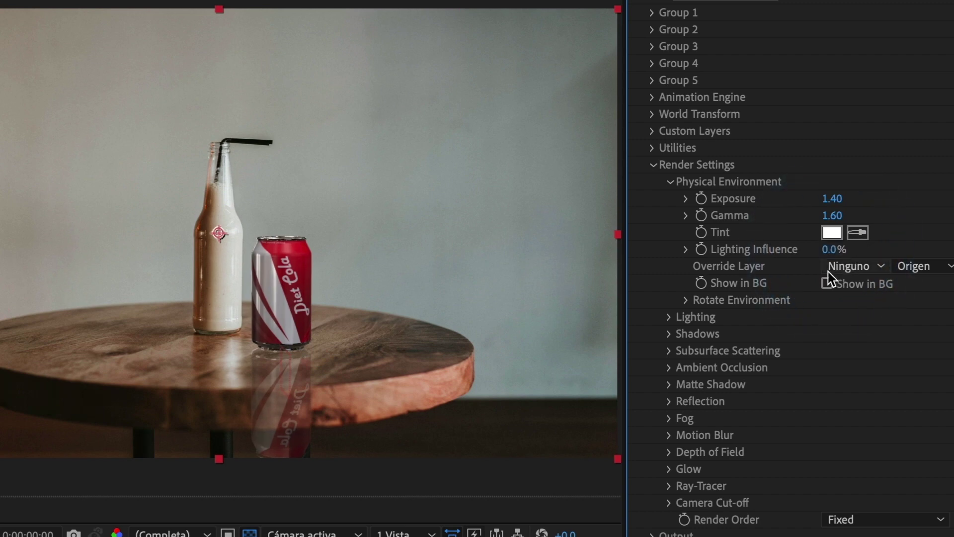
# Try the Warm and Sun lighting presets, then apply the Stylized preset.
pyautogui.click(669, 318)
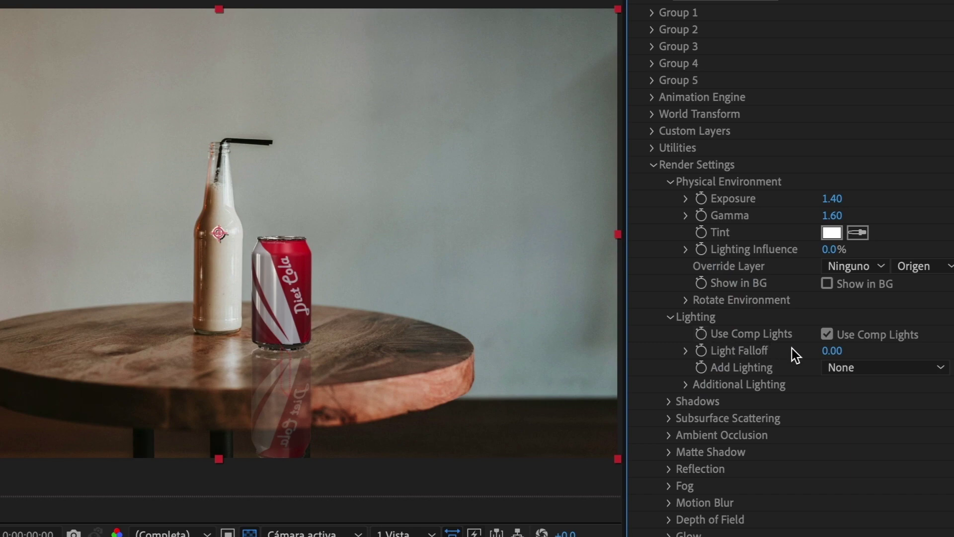
pyautogui.click(851, 370)
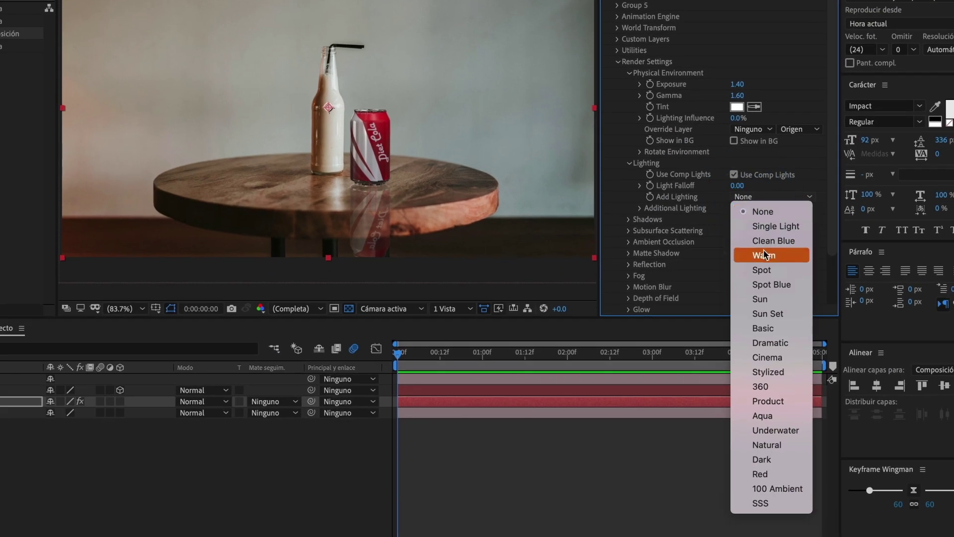
pyautogui.click(764, 254)
pyautogui.click(762, 197)
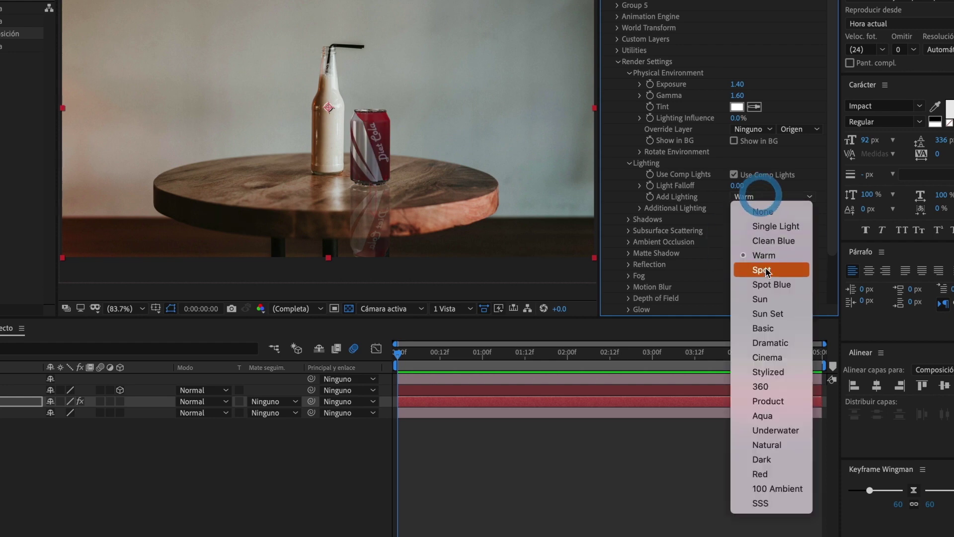
pyautogui.click(769, 301)
pyautogui.click(772, 197)
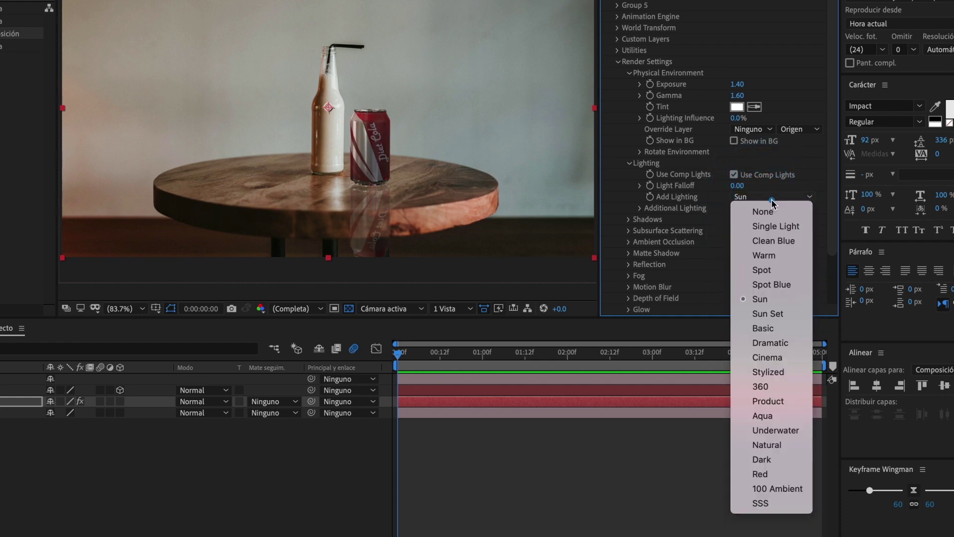
pyautogui.click(769, 370)
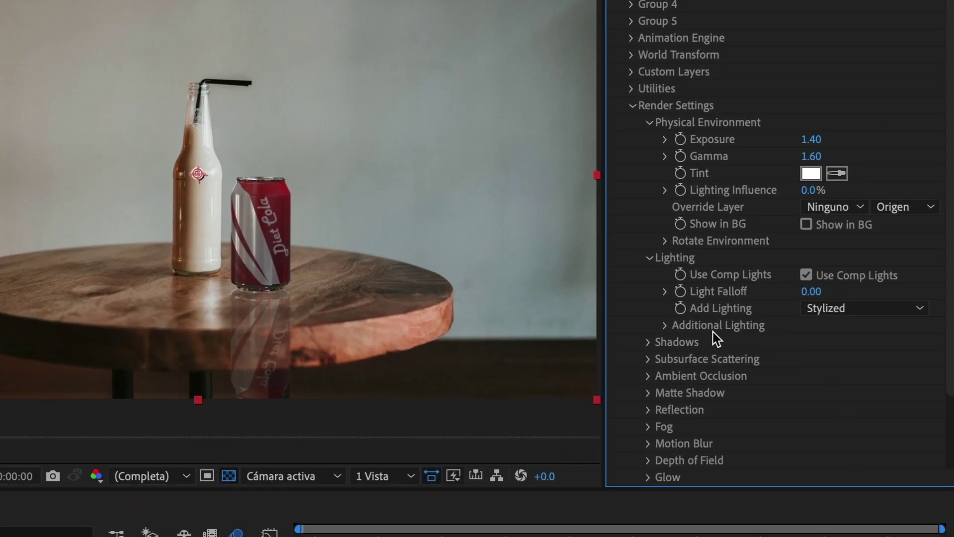
# Set the Additional Lighting Y Rotation to 75° and expand Ambient Occlusion.
pyautogui.click(666, 327)
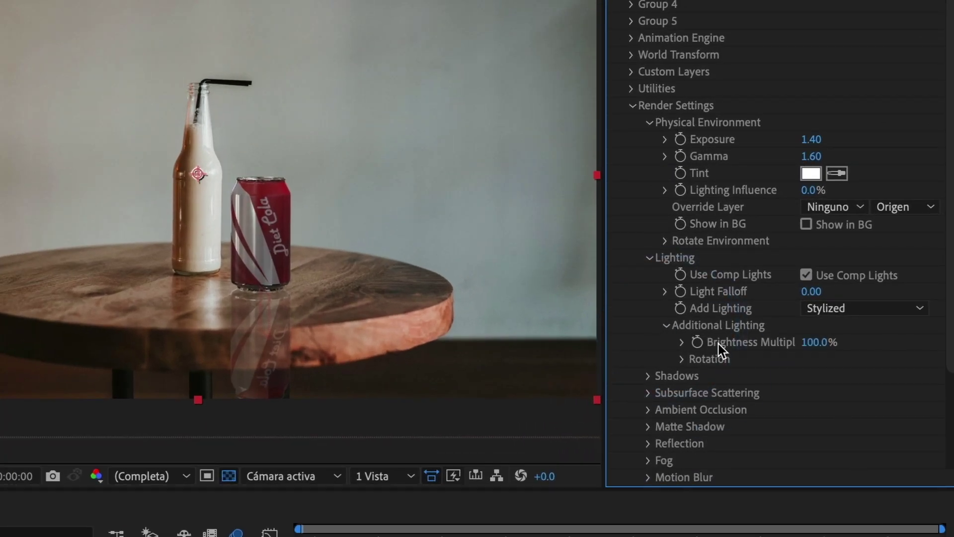
pyautogui.click(682, 359)
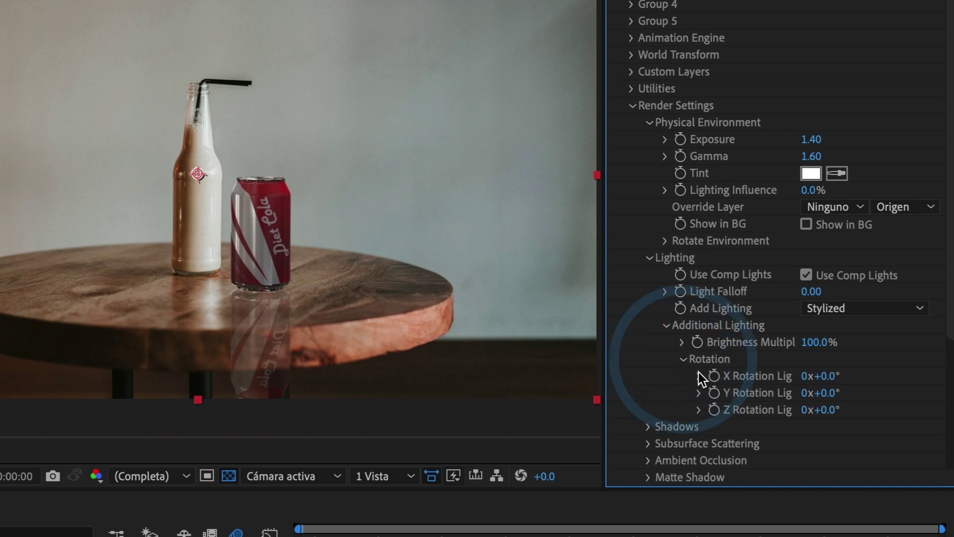
pyautogui.moveTo(820, 393); pyautogui.dragTo(890, 385)
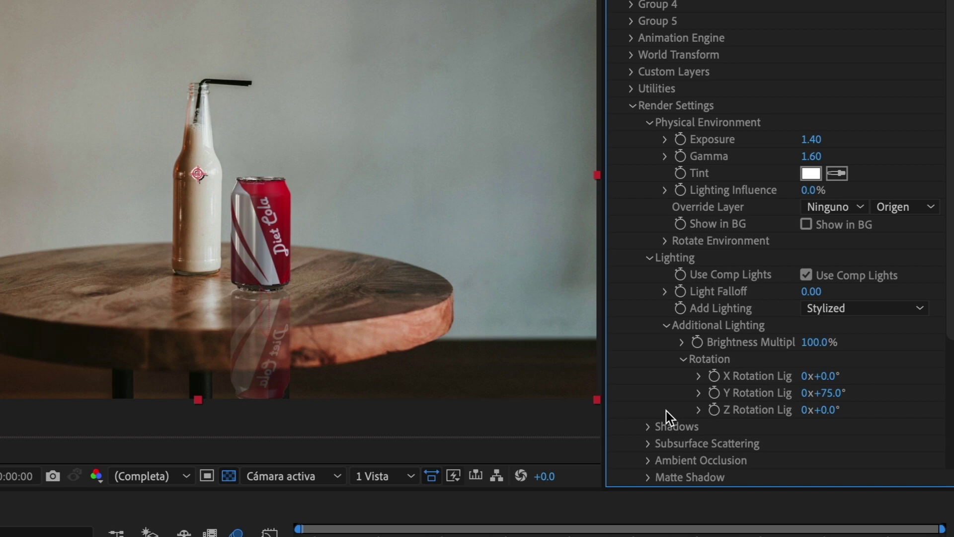
pyautogui.click(647, 460)
pyautogui.scroll(-5, 645, 460)
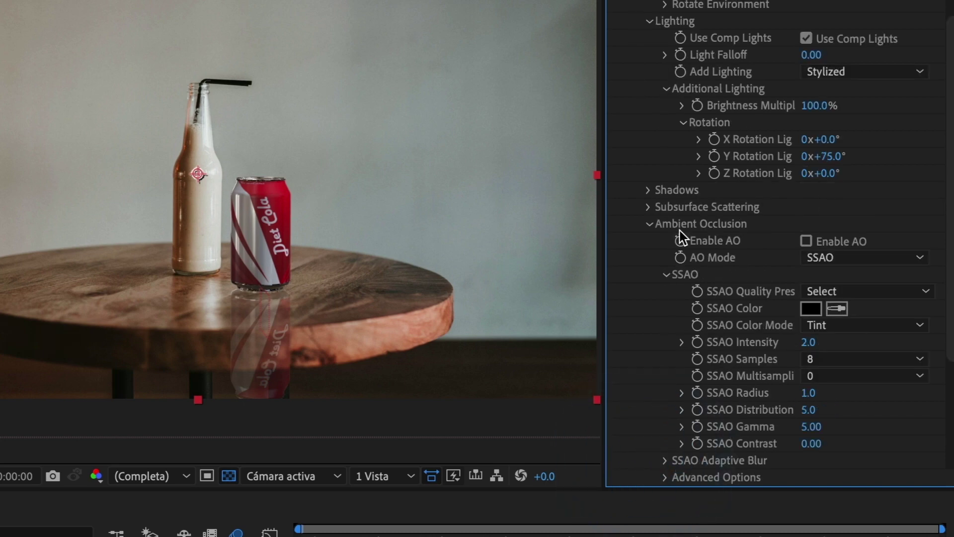
# Enable Element 3D ambient occlusion with SSAO intensity 7.5 and contrast 1.00.
pyautogui.click(806, 241)
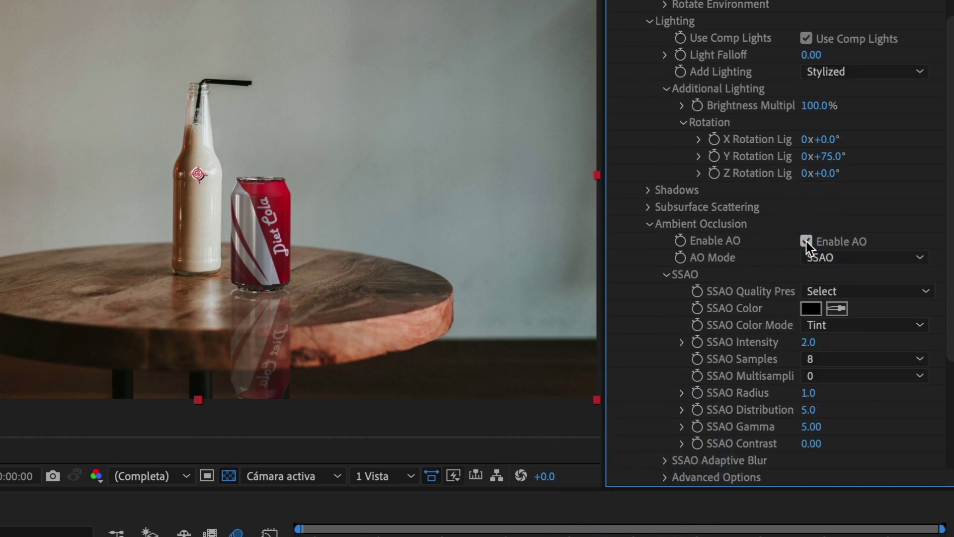
pyautogui.click(807, 343)
pyautogui.write('7.5')
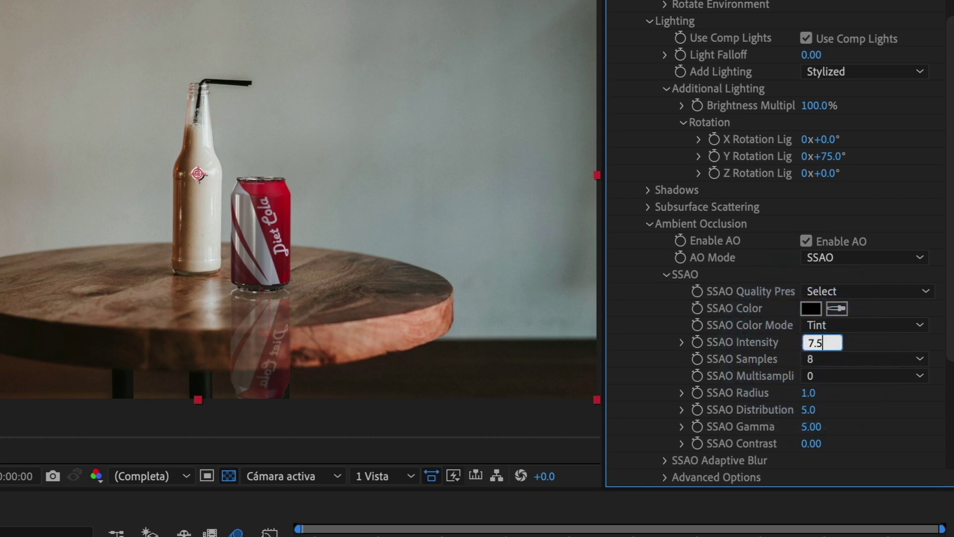
pyautogui.press('Return')
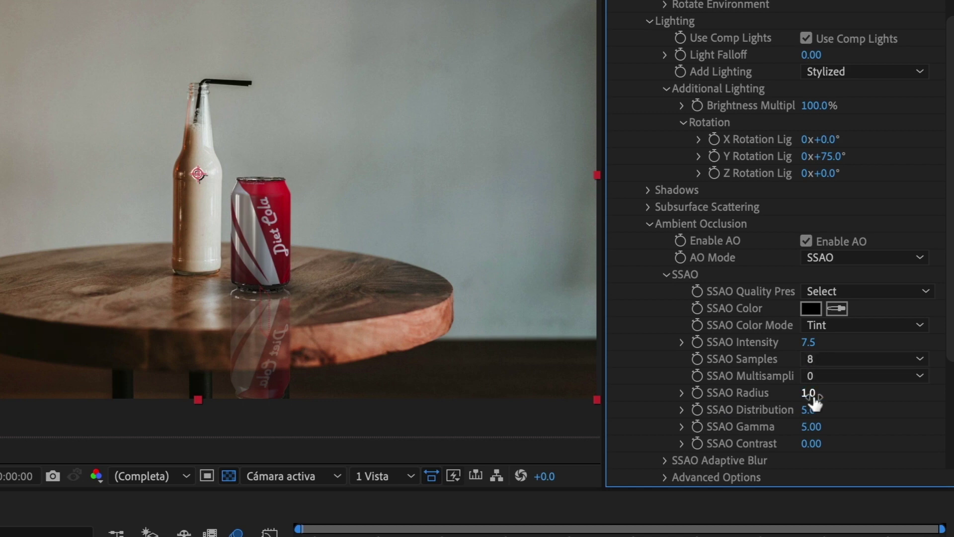
pyautogui.click(811, 443)
pyautogui.write('1')
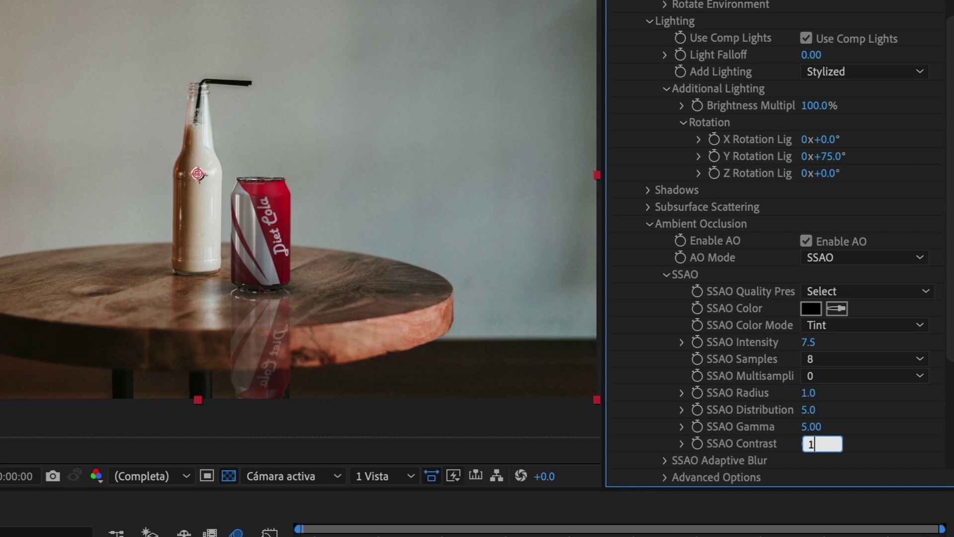
pyautogui.press('Return')
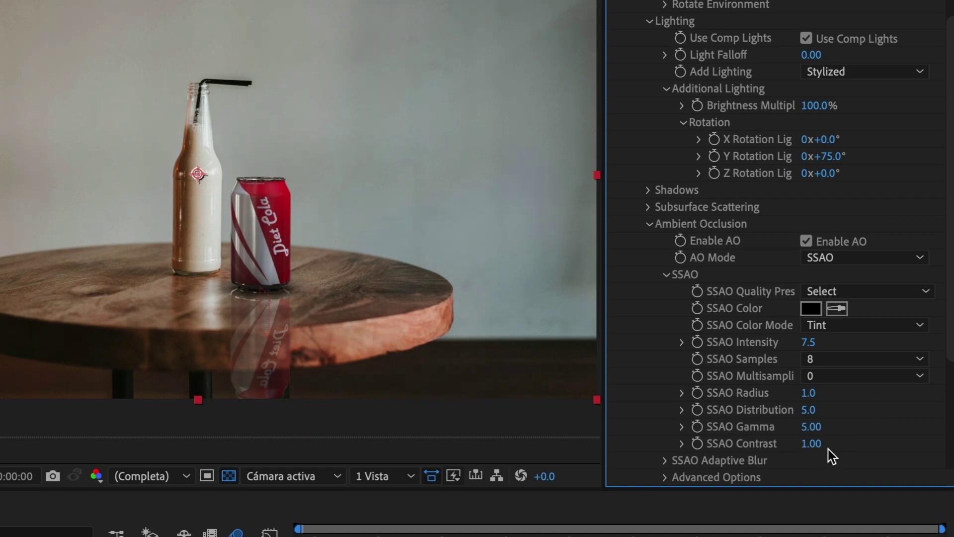
pyautogui.click(650, 224)
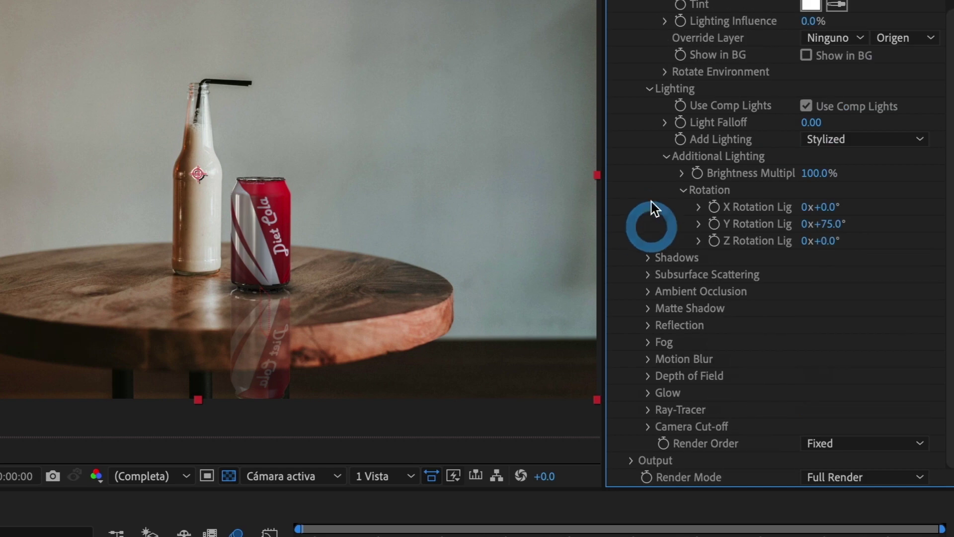
# Collapse the Element 3D additional lighting, lighting and physical environment settings.
pyautogui.click(666, 155)
pyautogui.click(652, 172)
pyautogui.click(649, 105)
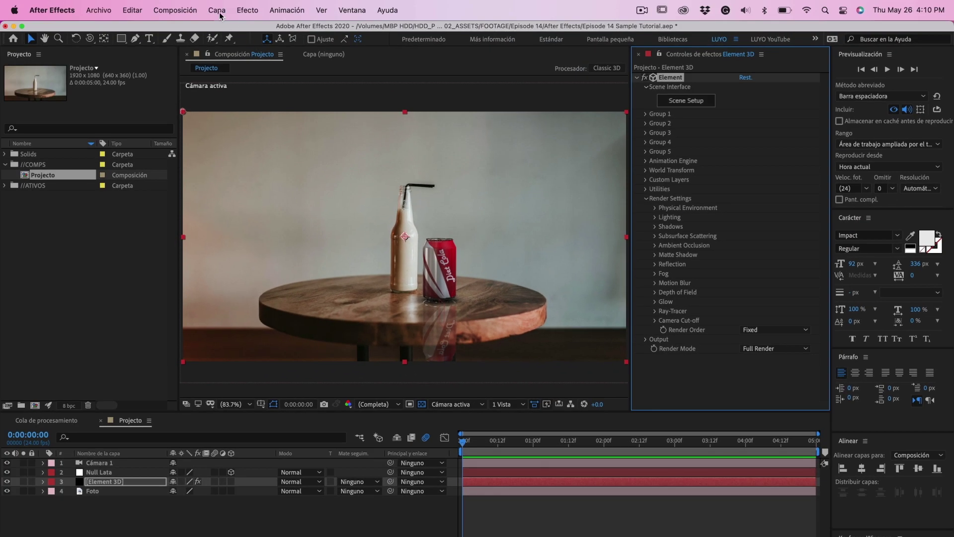
# Create a new shadow-casting light layer named Luz 01.
pyautogui.click(219, 11)
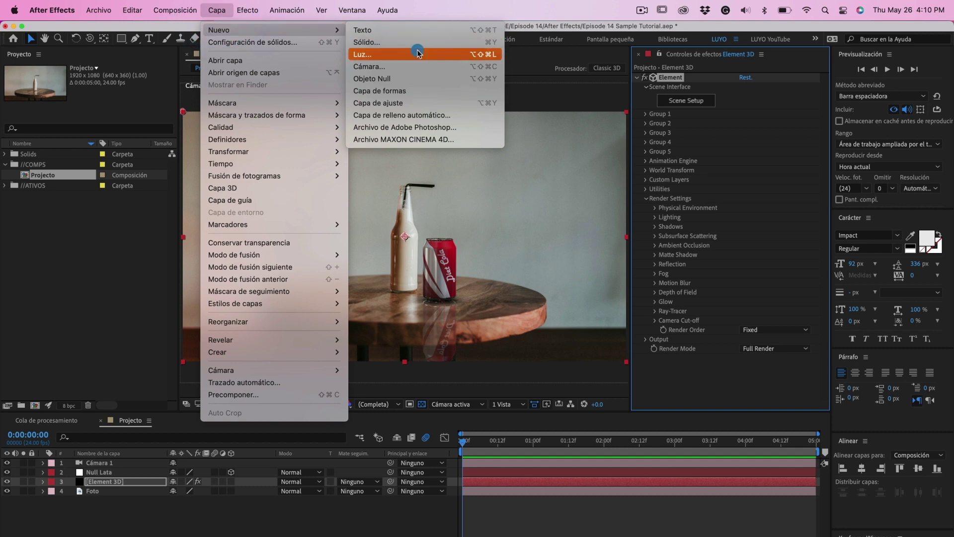
pyautogui.click(419, 54)
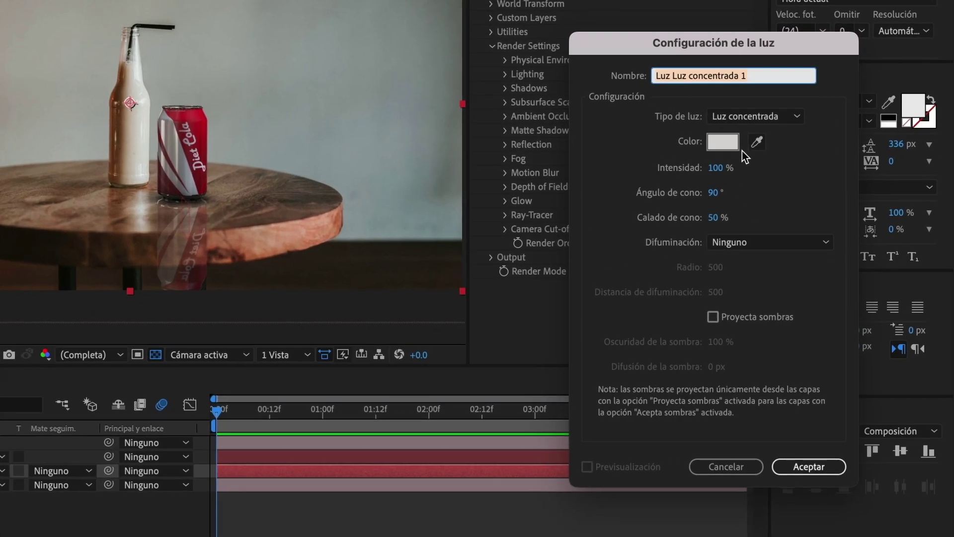
pyautogui.click(680, 78)
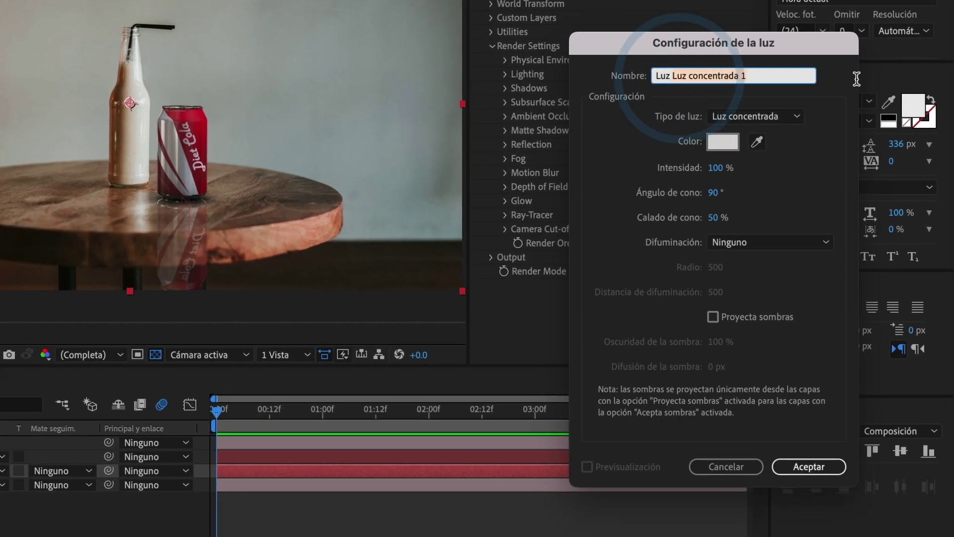
pyautogui.tripleClick(675, 77)
pyautogui.write('01')
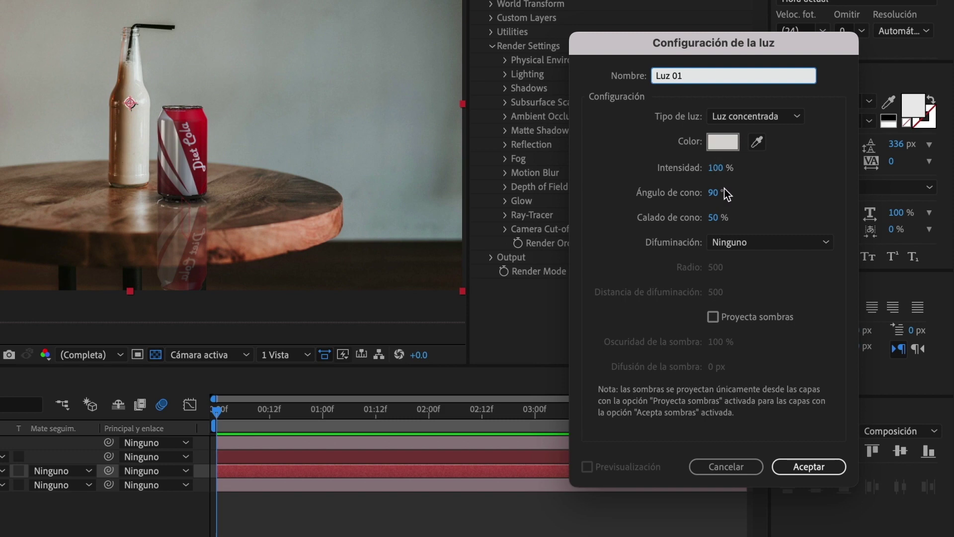
pyautogui.click(714, 317)
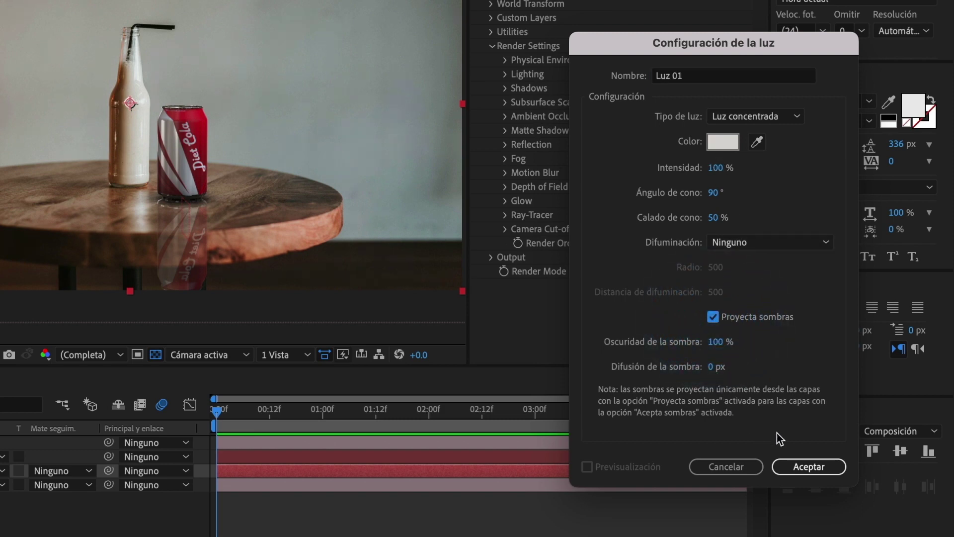
pyautogui.click(805, 469)
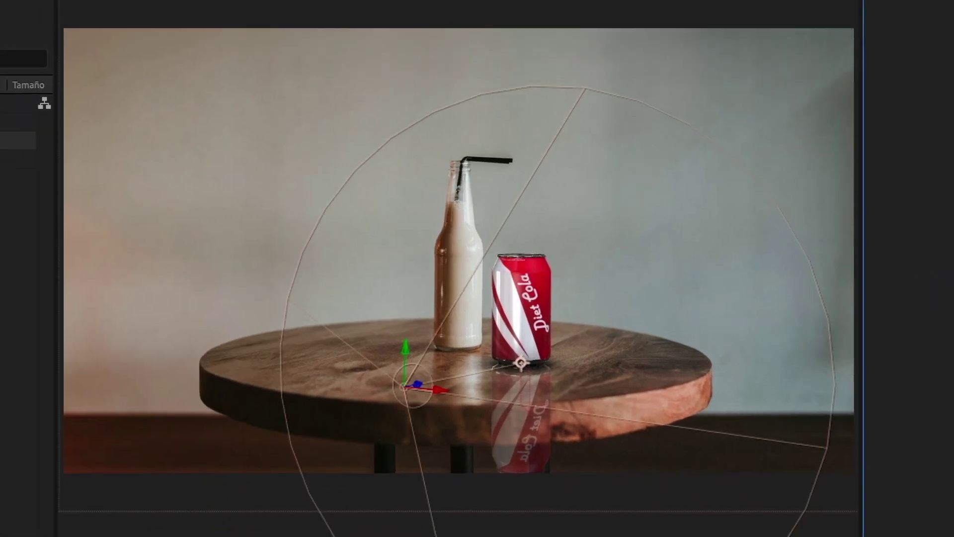
# Move Luz 01 up to the scene's upper right and reselect the Element 3D layer.
pyautogui.moveTo(419, 399)
pyautogui.mouseDown()
pyautogui.moveTo(765, 177)
pyautogui.moveTo(805, 97)
pyautogui.mouseUp()
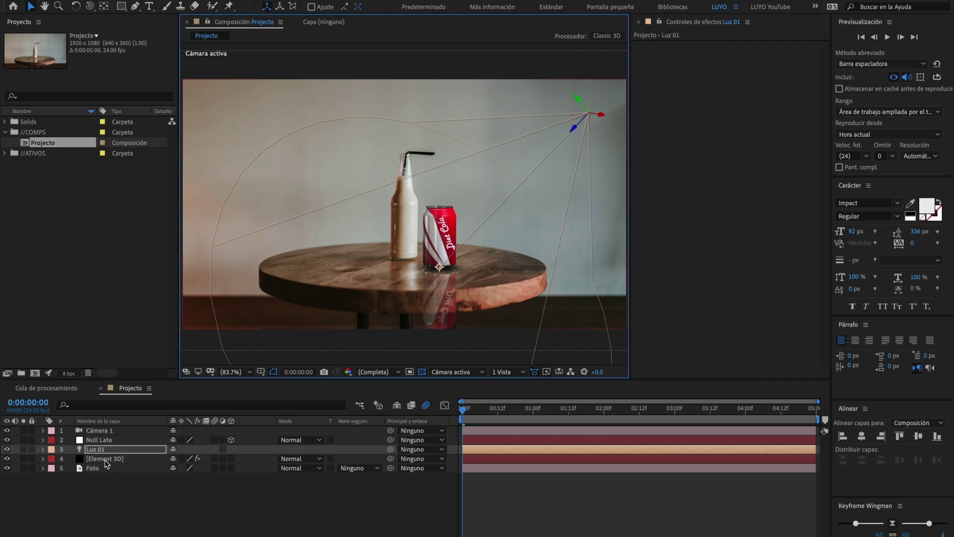
pyautogui.click(105, 461)
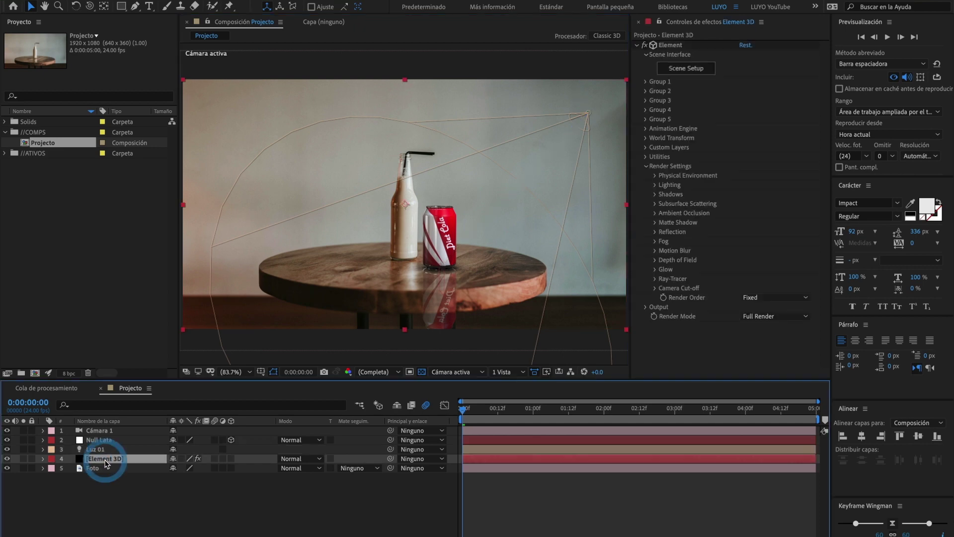
# Enable Element 3D Shadows so the can and bottle shade the tabletop.
pyautogui.click(658, 196)
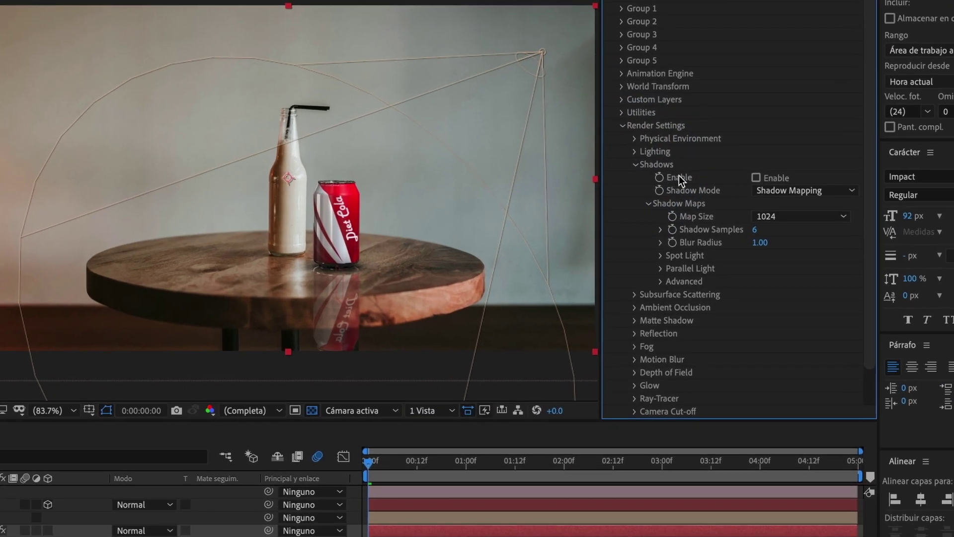
pyautogui.click(755, 178)
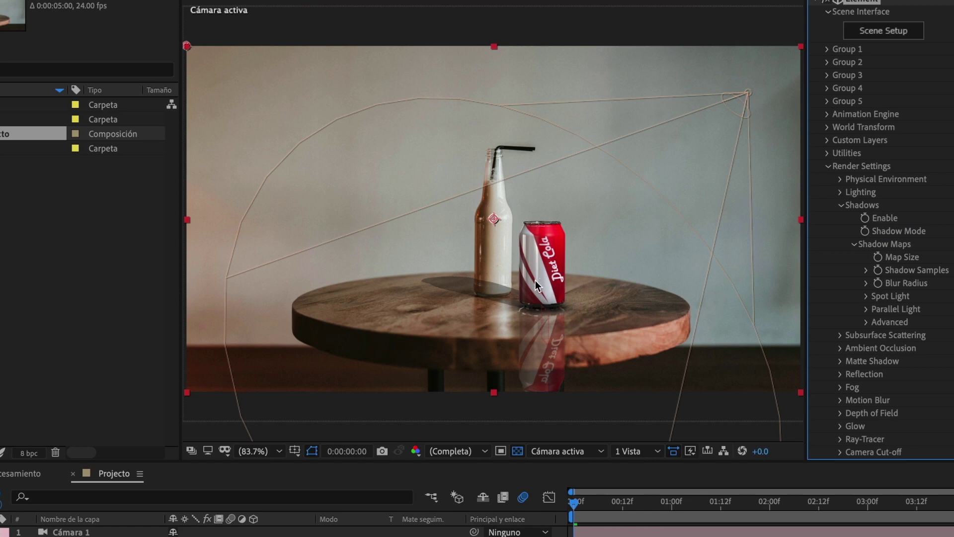
# Reposition Luz 01 above the can using a split top and camera view.
pyautogui.click(648, 452)
pyautogui.click(669, 484)
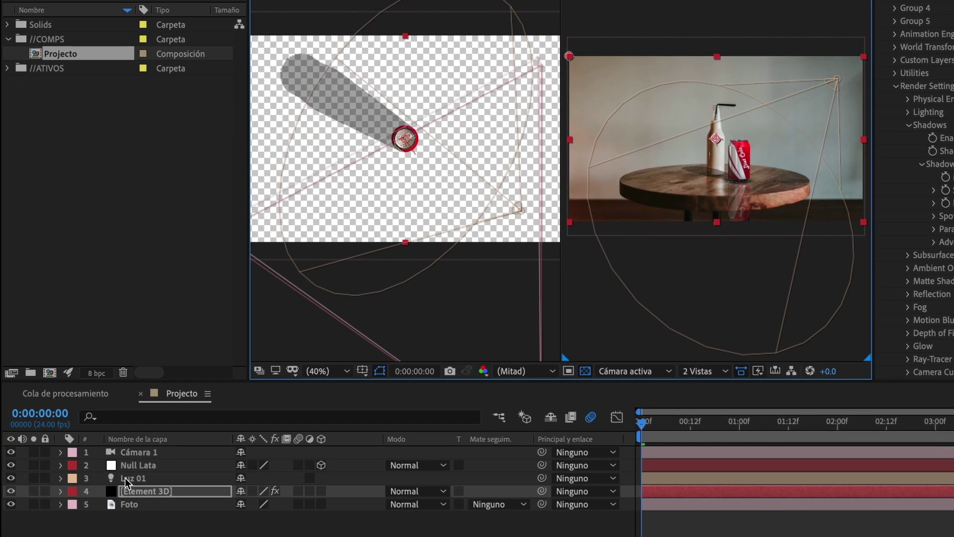
pyautogui.click(124, 478)
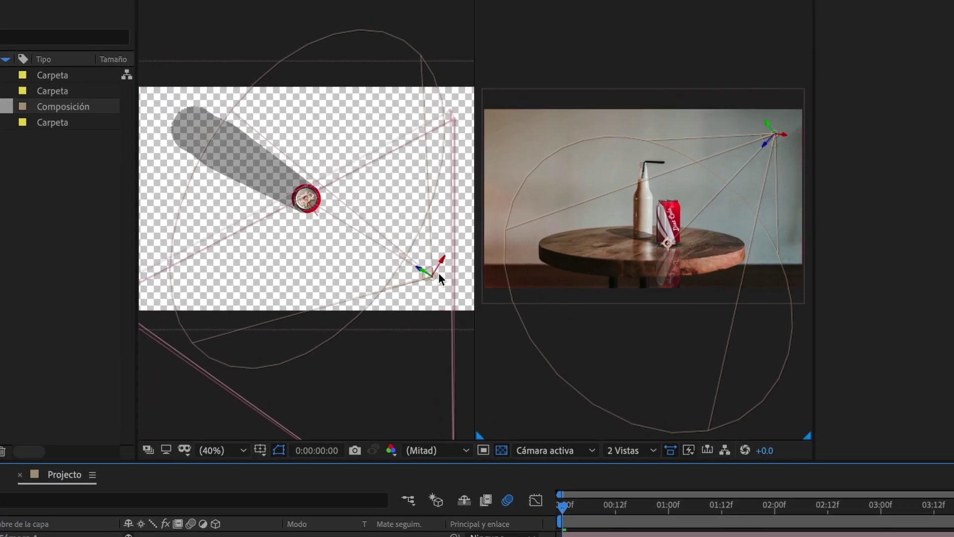
pyautogui.moveTo(439, 273)
pyautogui.mouseDown()
pyautogui.moveTo(387, 113)
pyautogui.moveTo(326, 181)
pyautogui.mouseUp()
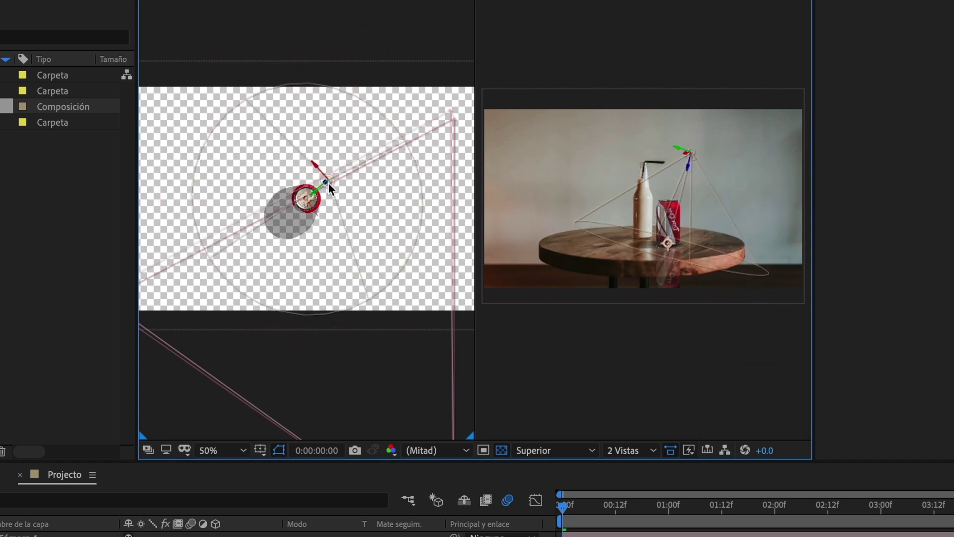
pyautogui.click(625, 450)
pyautogui.click(633, 467)
pyautogui.scroll(3, 572, 344)
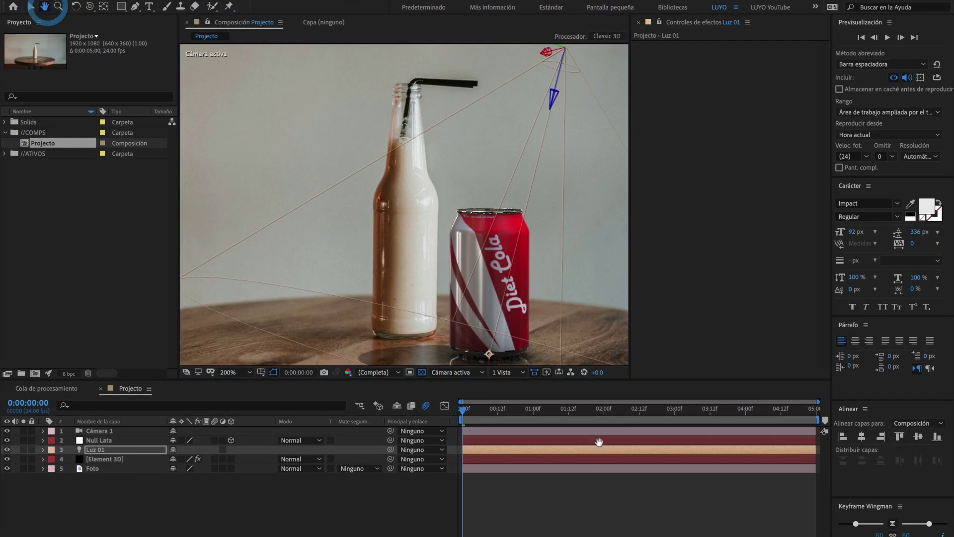
# Lower the light slightly from the top view and return to a single active-camera view.
pyautogui.moveTo(522, 346); pyautogui.dragTo(453, 261)
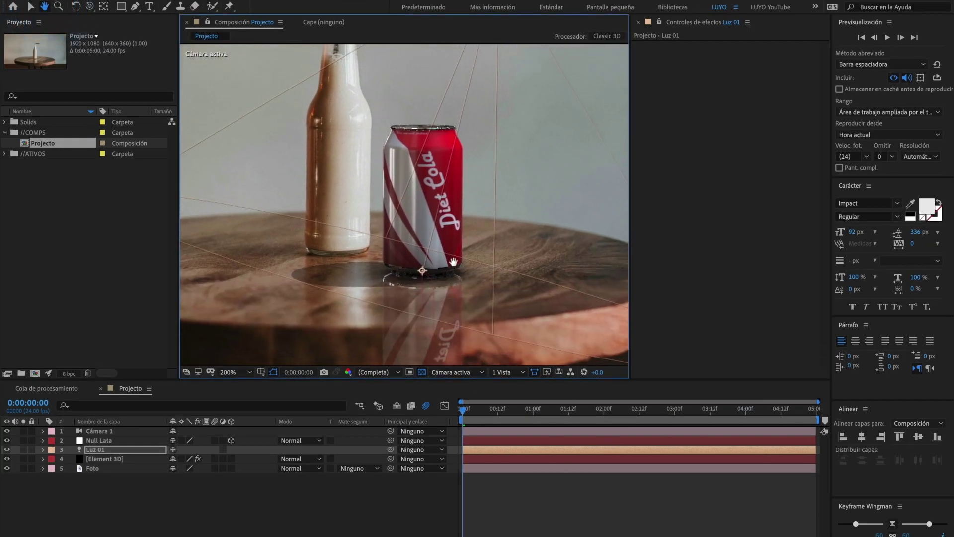
pyautogui.click(31, 7)
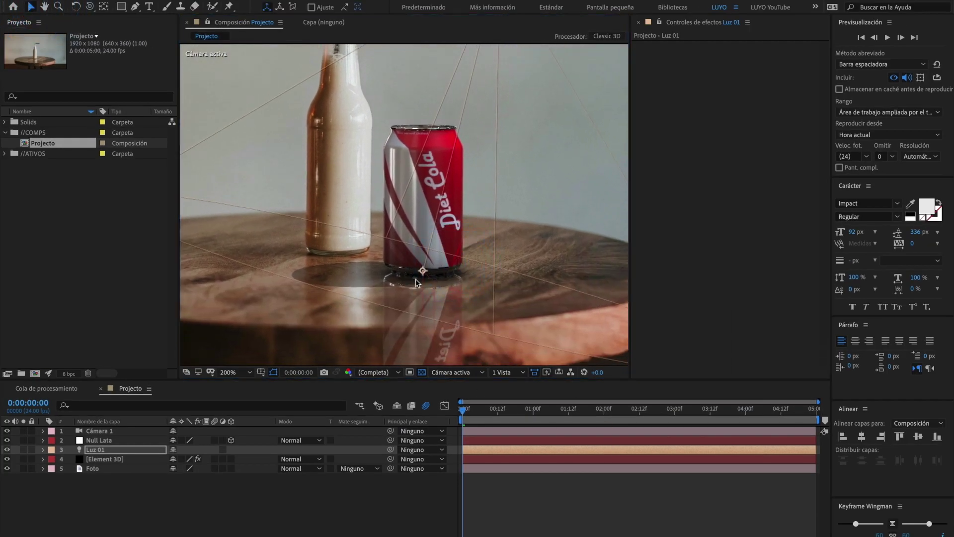
pyautogui.click(503, 372)
pyautogui.click(526, 405)
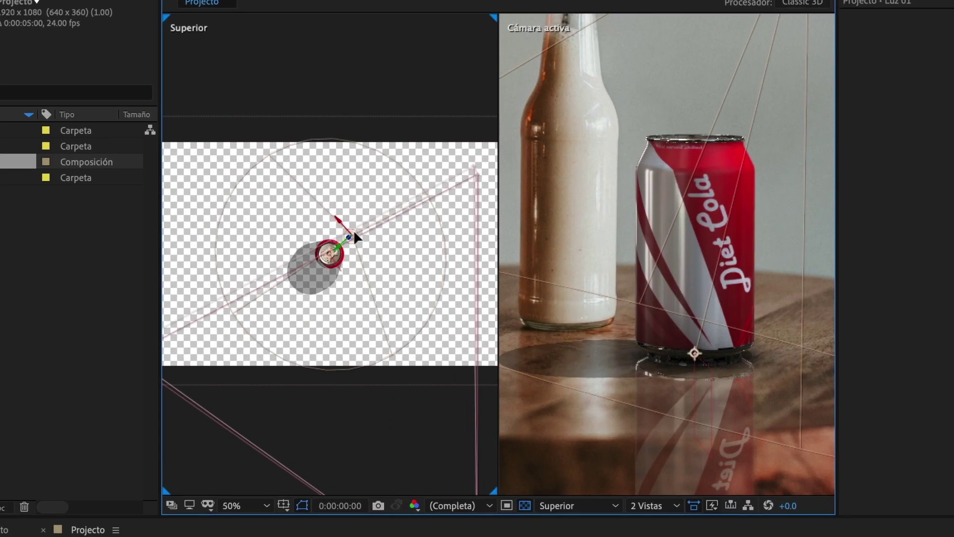
pyautogui.moveTo(346, 217); pyautogui.dragTo(345, 227)
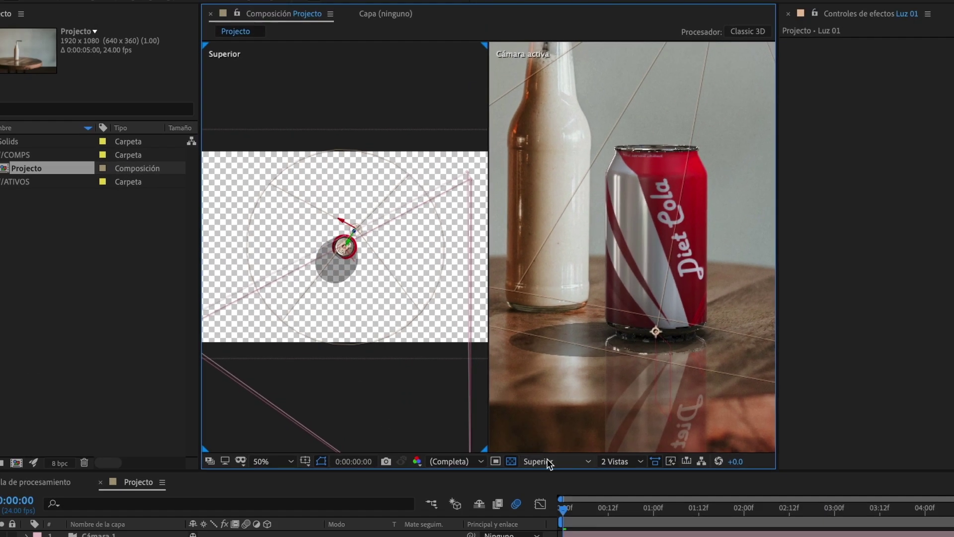
pyautogui.click(604, 444)
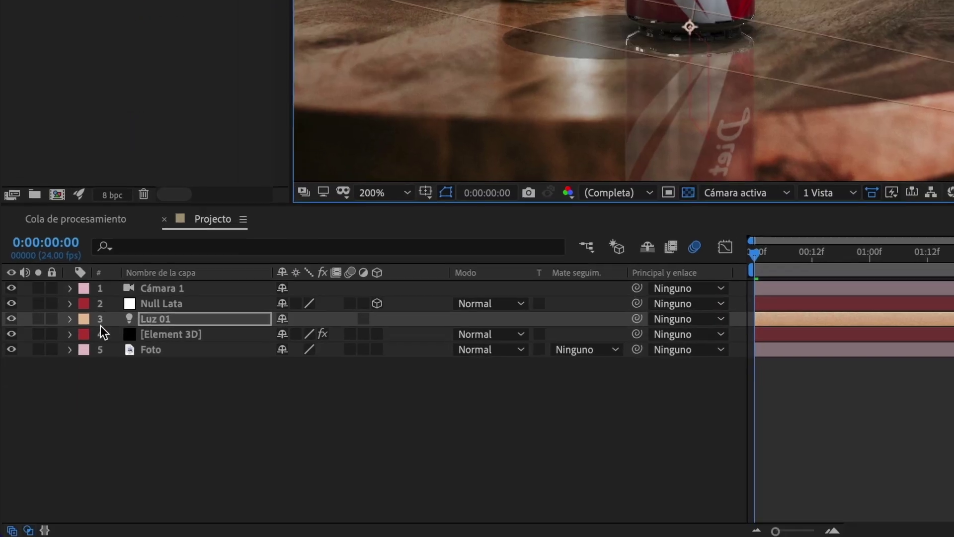
# Set Luz 01's shadow diffusion to 300 pixels in its light options.
pyautogui.click(71, 316)
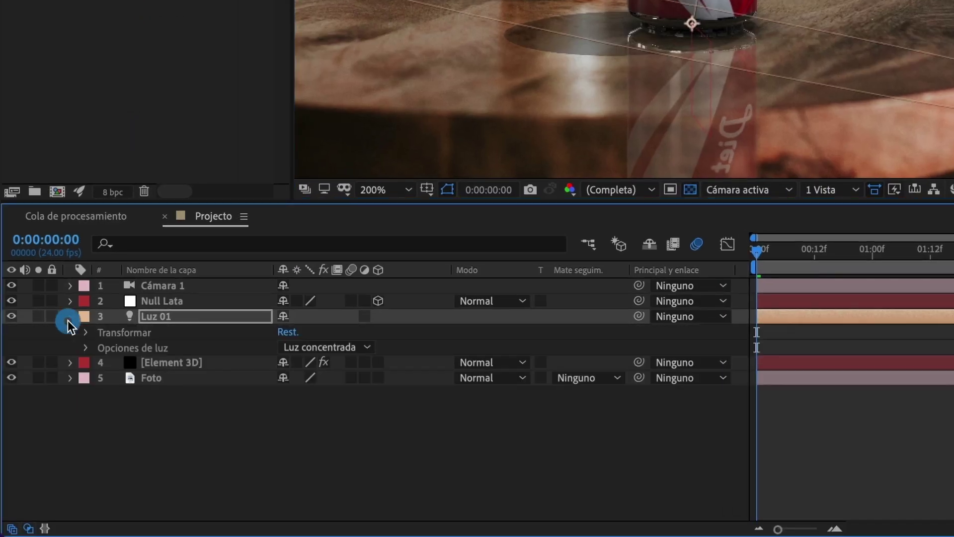
pyautogui.click(87, 348)
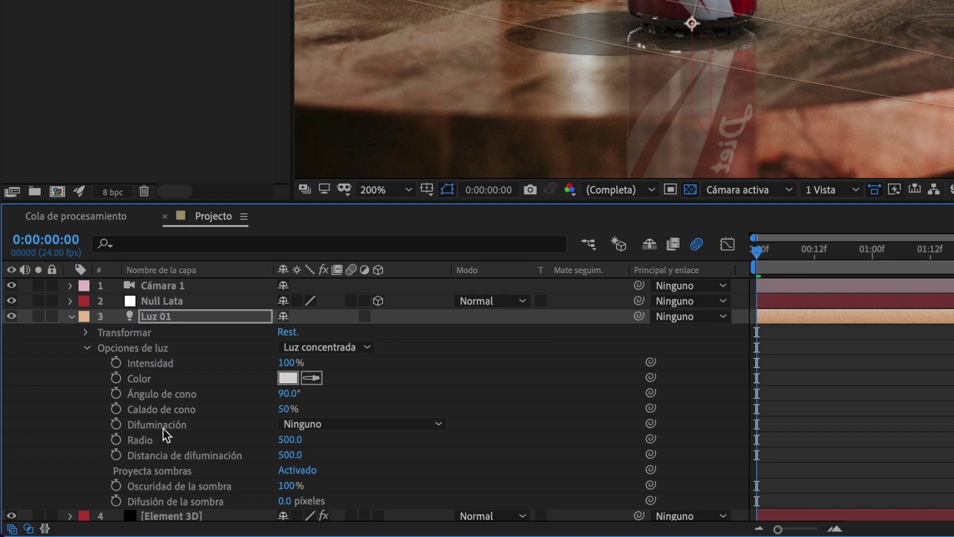
pyautogui.click(142, 503)
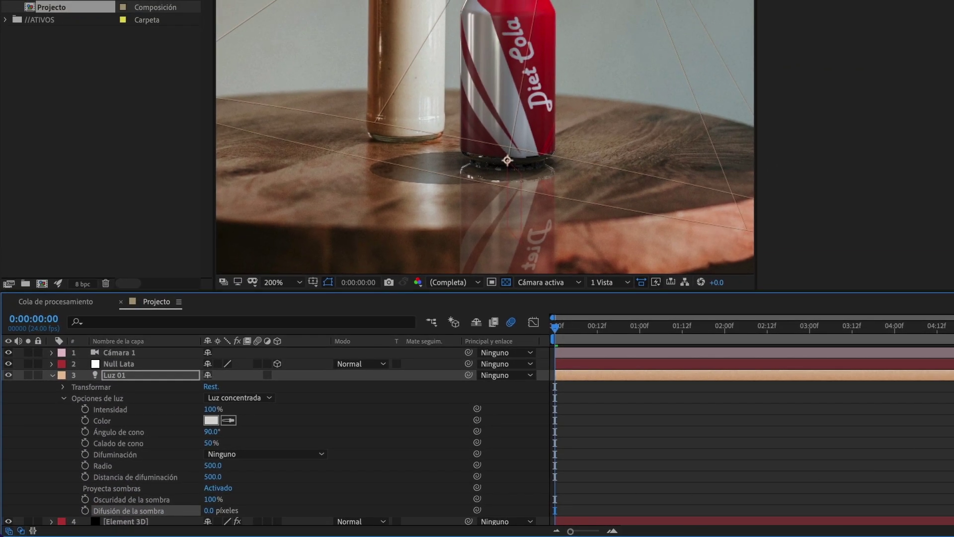
pyautogui.scroll(-1, 276, 440)
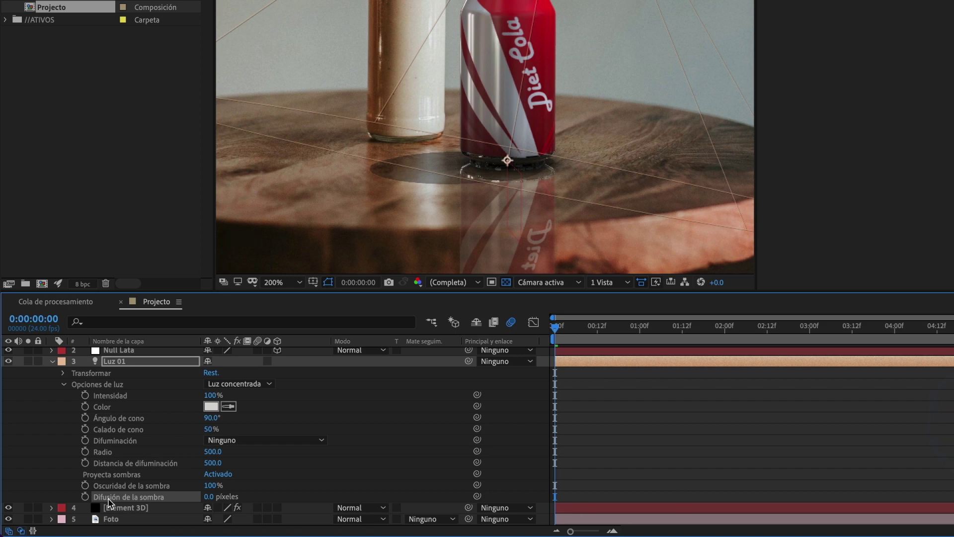
pyautogui.click(207, 499)
pyautogui.write('300')
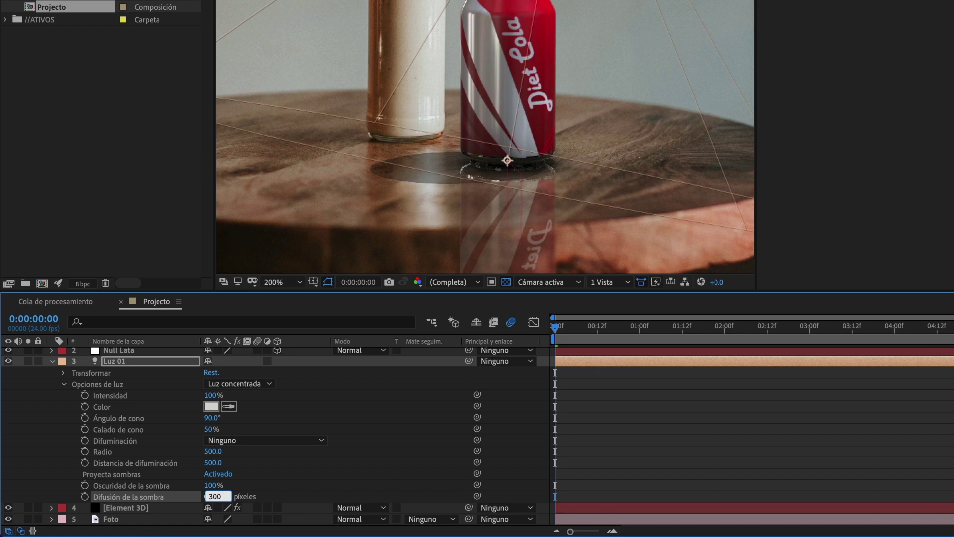
pyautogui.press('Return')
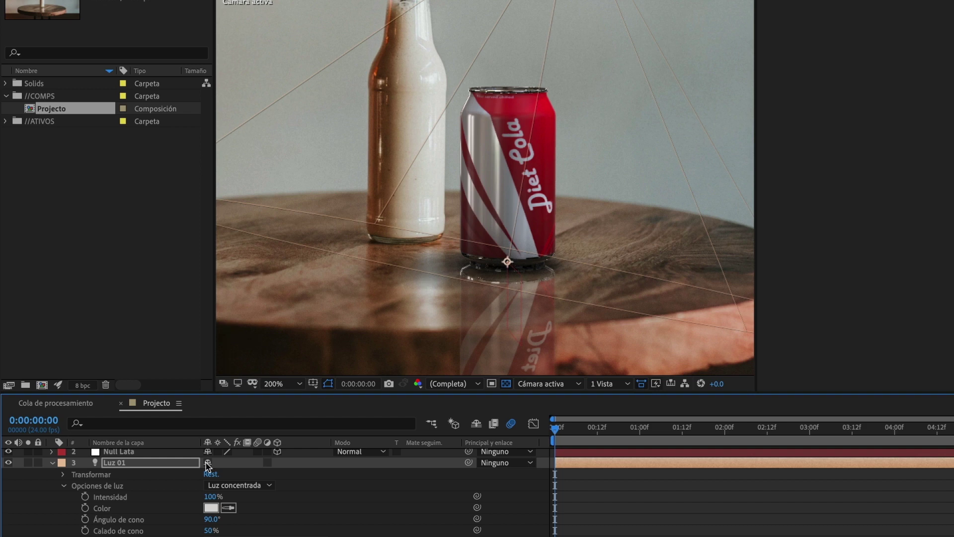
# Fit the composition in the viewer and bring up Element 3D's Scene Setup.
pyautogui.click(53, 463)
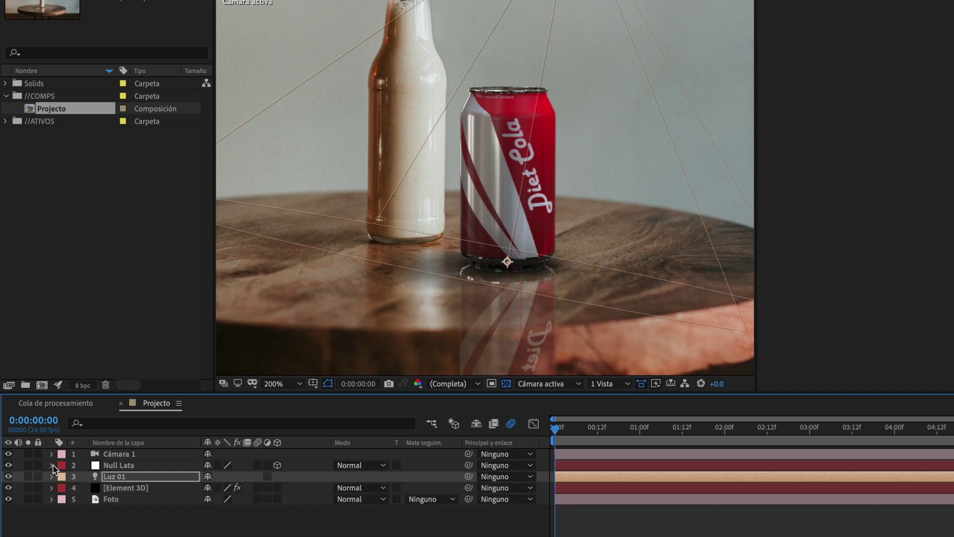
pyautogui.click(275, 391)
pyautogui.click(294, 409)
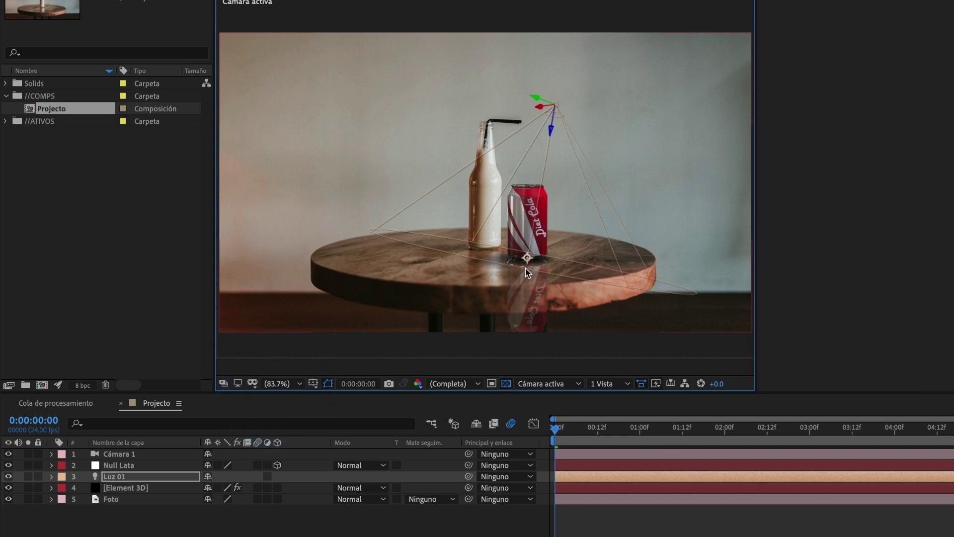
pyautogui.click(127, 488)
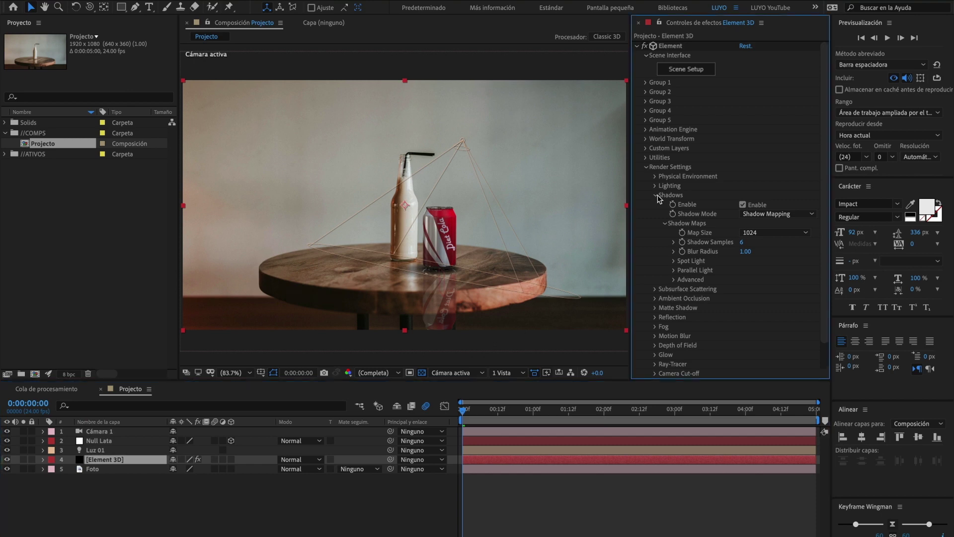
pyautogui.click(656, 196)
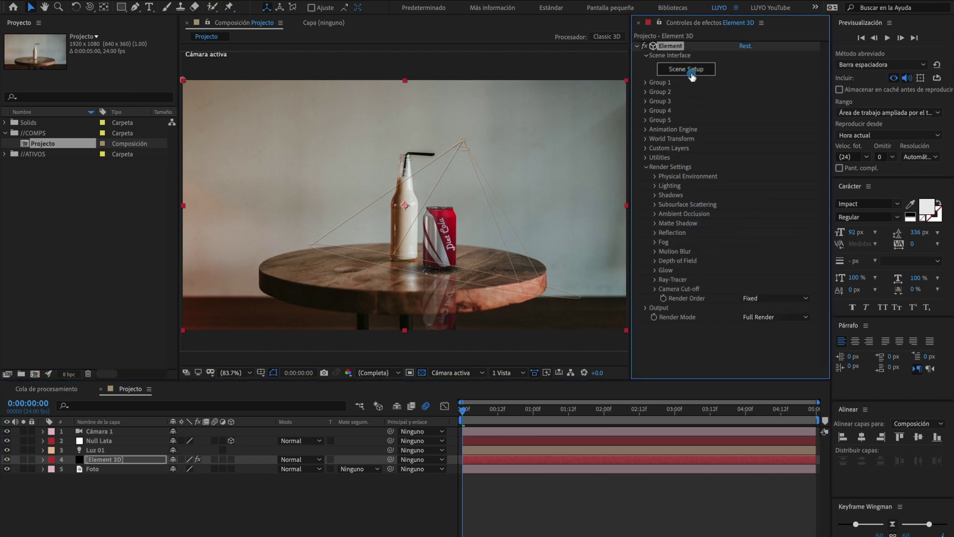
pyautogui.click(686, 69)
# Add a top-level group folder in Scene Setup and assign it to group 2.
pyautogui.click(501, 102)
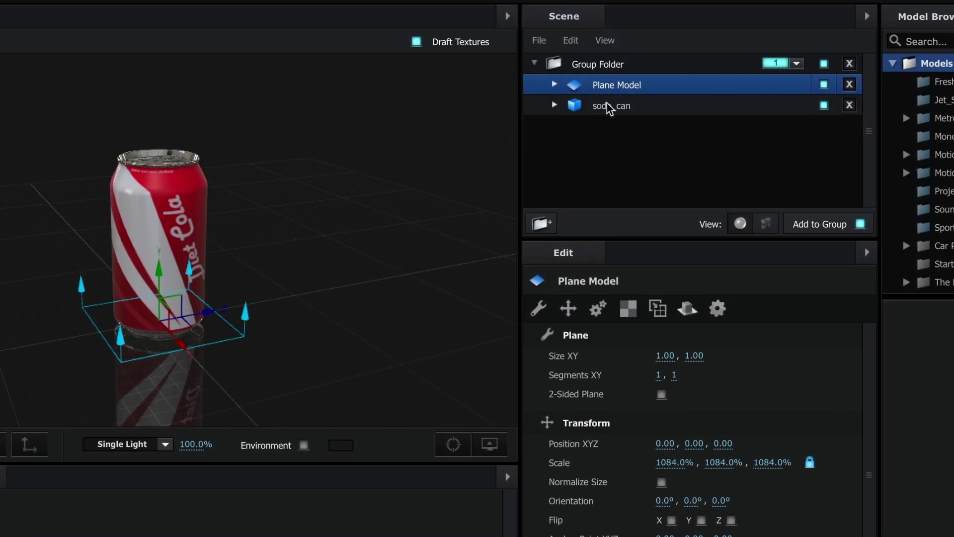
pyautogui.click(550, 212)
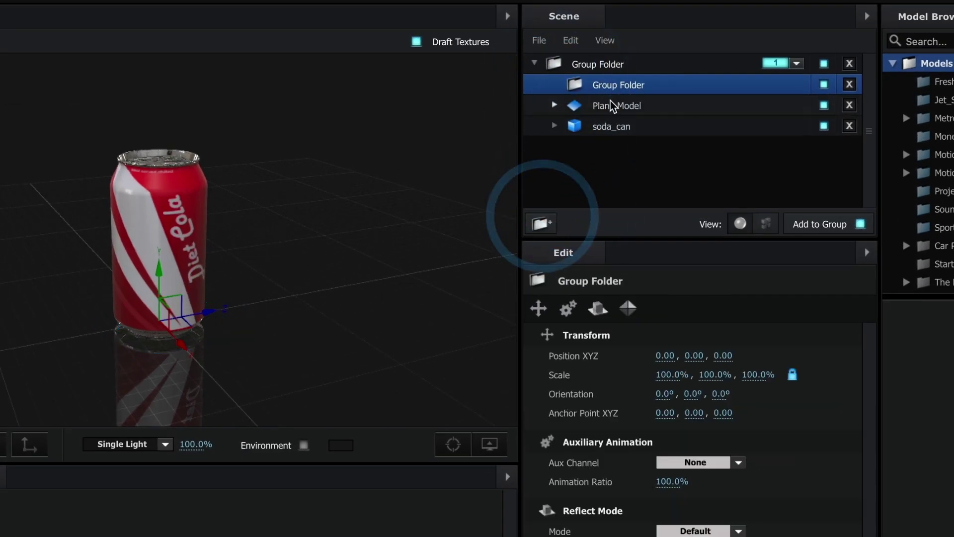
pyautogui.moveTo(615, 84); pyautogui.dragTo(598, 142)
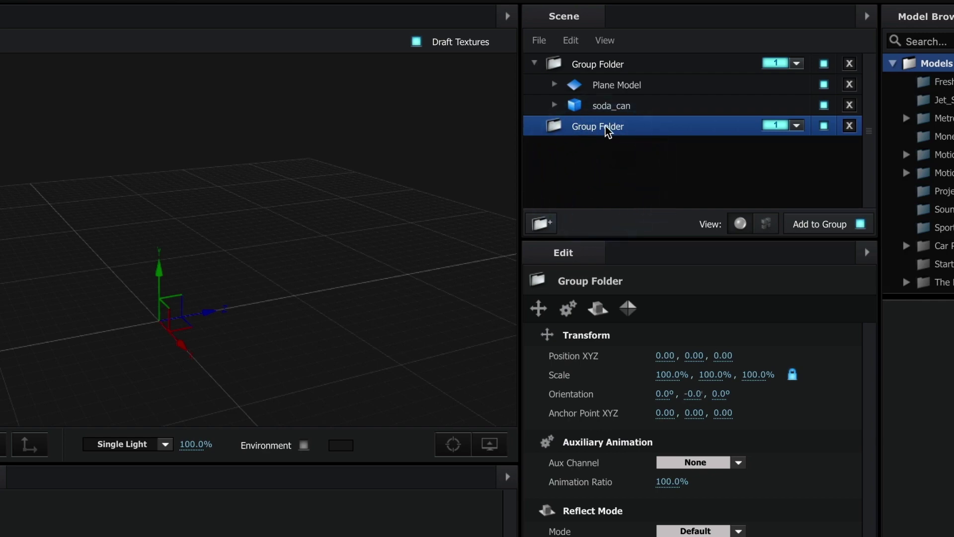
pyautogui.click(789, 127)
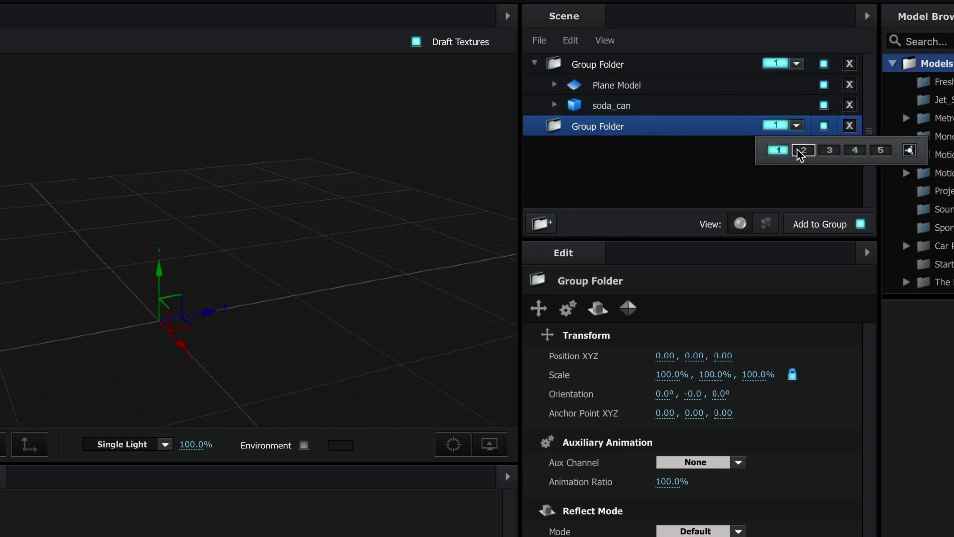
pyautogui.click(801, 150)
# Move the Plane Model into the group 2 folder, leaving soda_can in group 1.
pyautogui.click(718, 128)
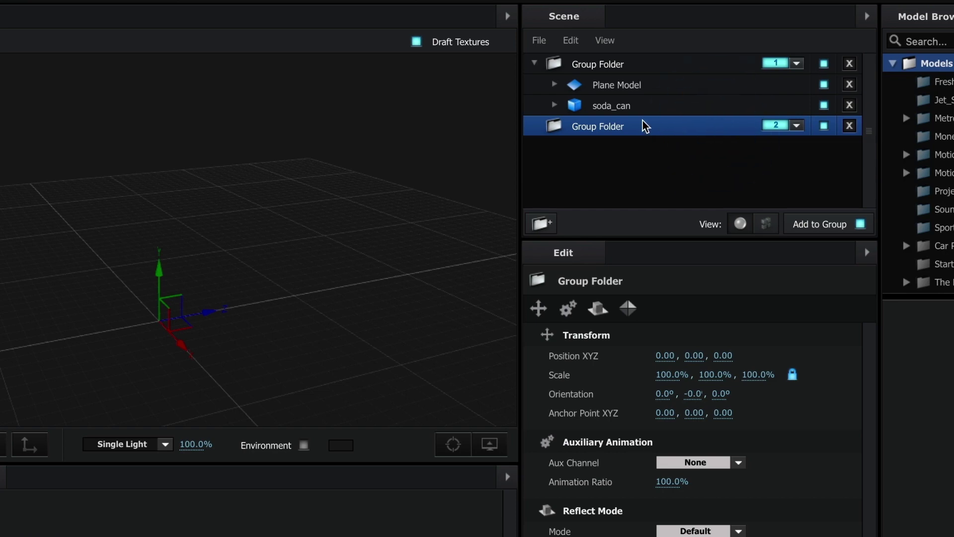
pyautogui.click(619, 86)
pyautogui.moveTo(598, 85); pyautogui.dragTo(591, 125)
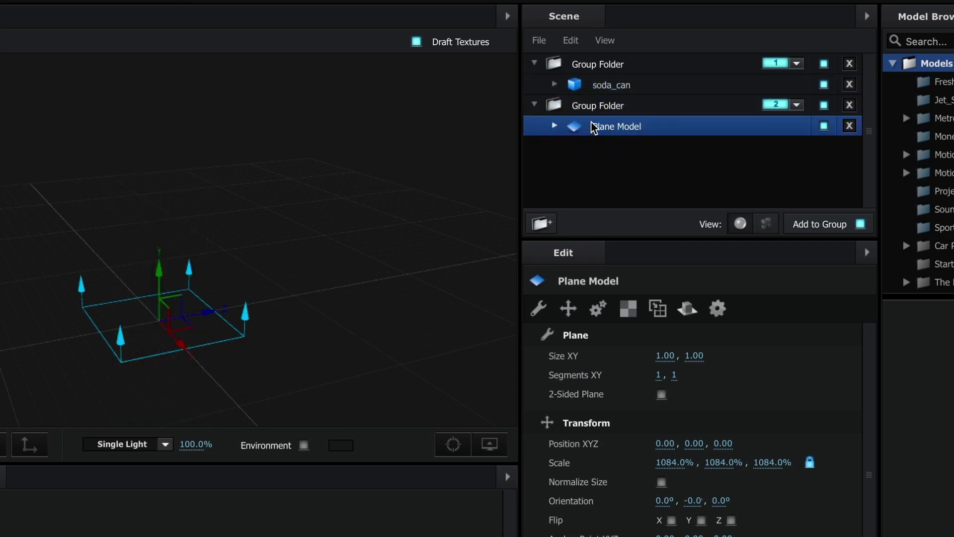
pyautogui.click(608, 88)
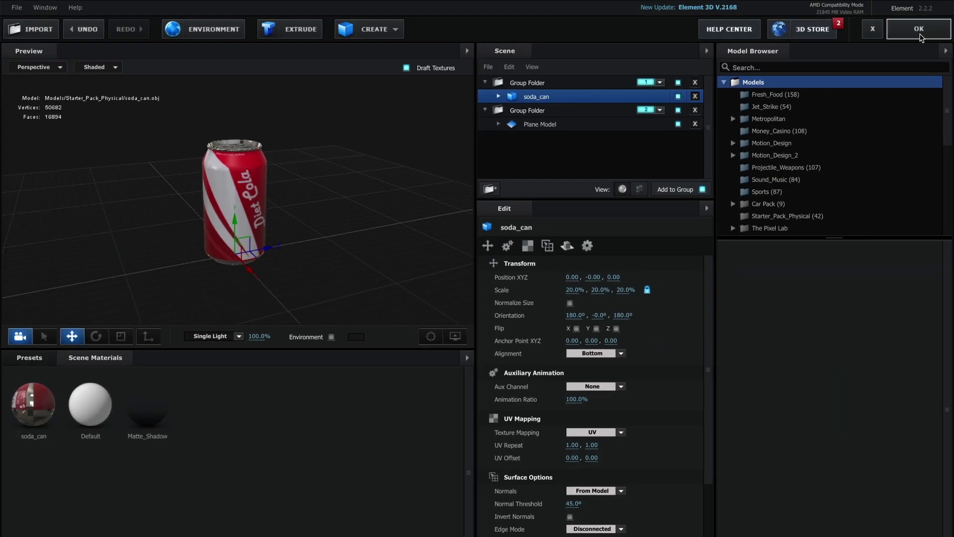
# Apply the scene, toggle-test Group 1 and Group 2, and collapse both groups.
pyautogui.click(920, 30)
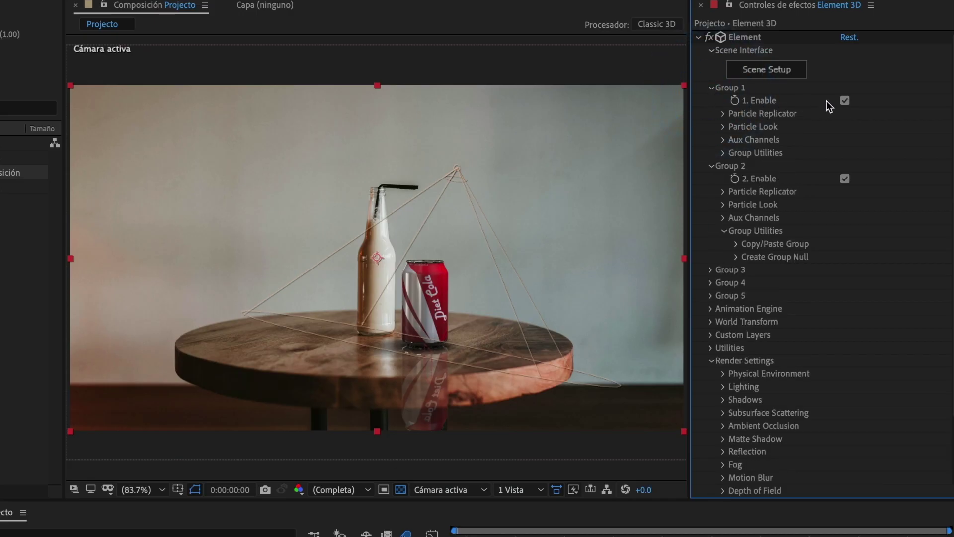
pyautogui.click(844, 100)
pyautogui.click(844, 100)
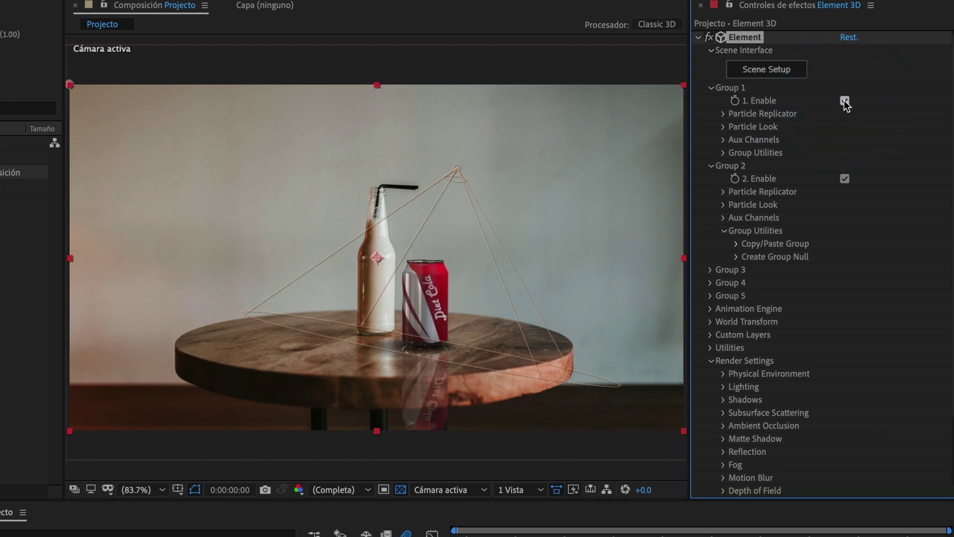
pyautogui.click(844, 178)
pyautogui.click(711, 165)
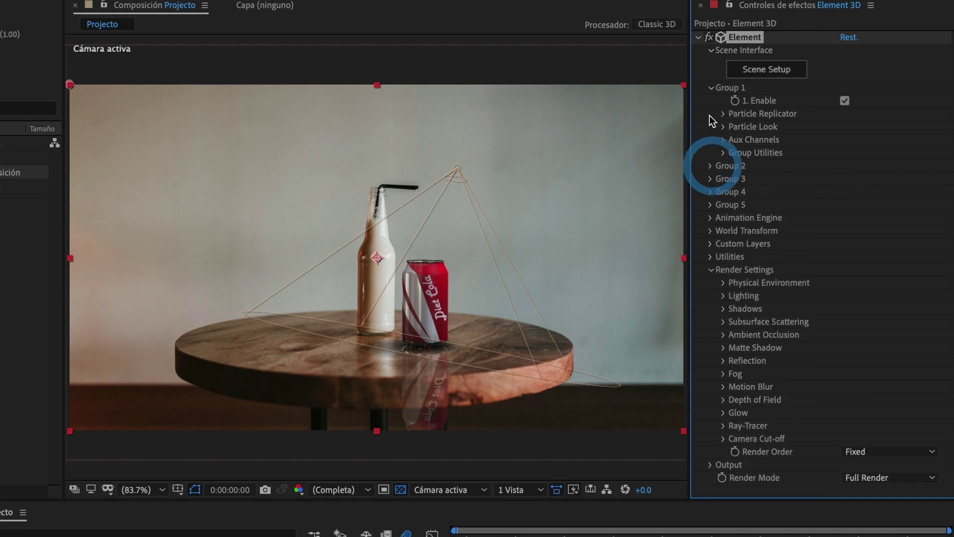
pyautogui.click(712, 89)
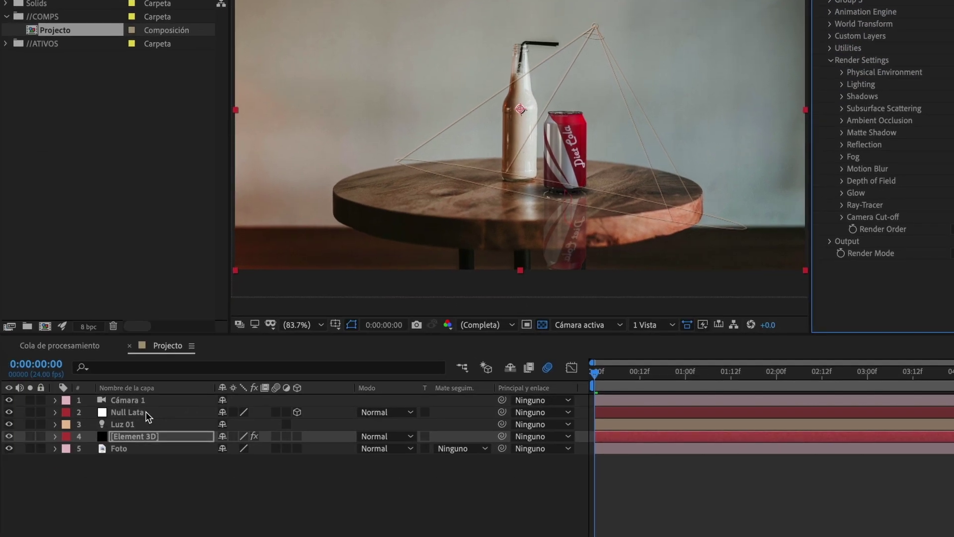
# Start a Position keyframe on Null Lata and shift it to about 01:17.
pyautogui.click(141, 412)
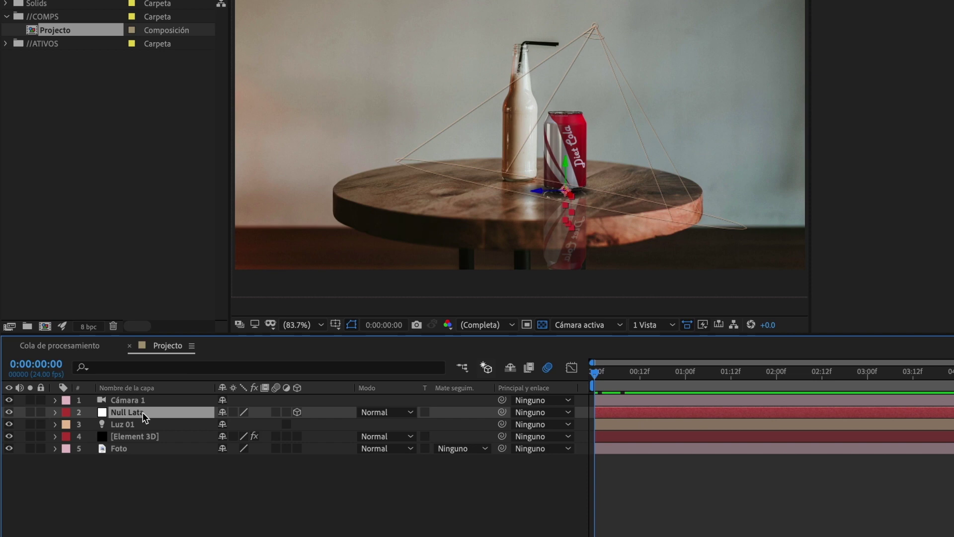
pyautogui.click(57, 413)
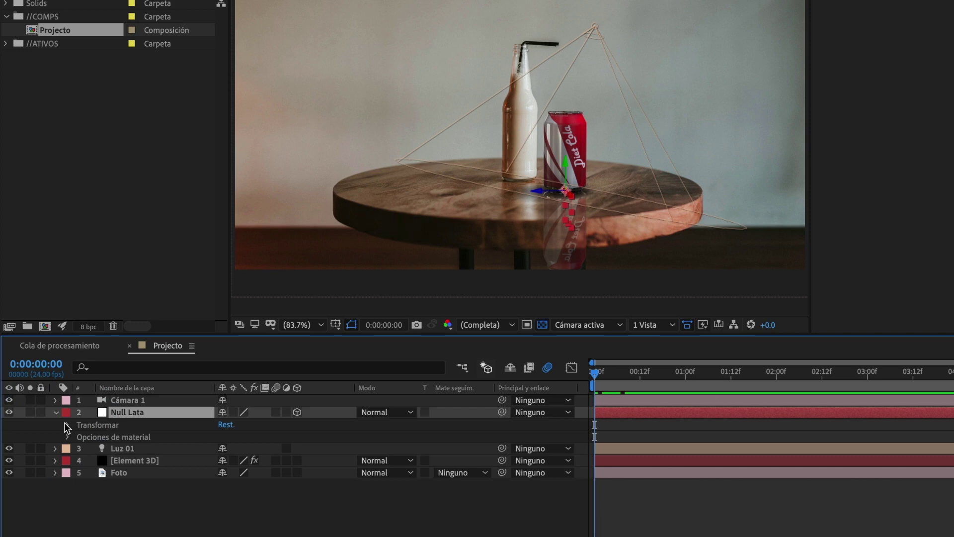
pyautogui.click(66, 425)
pyautogui.click(109, 450)
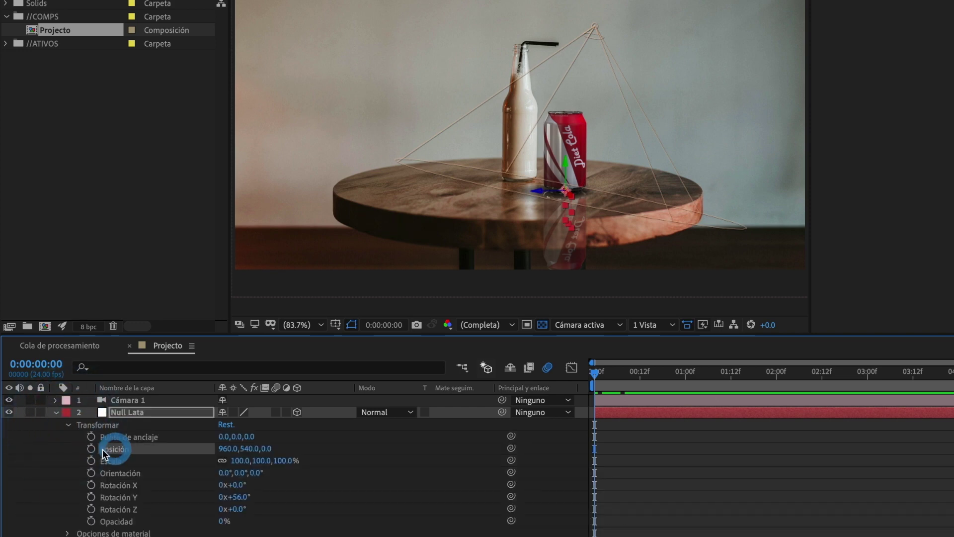
pyautogui.click(750, 371)
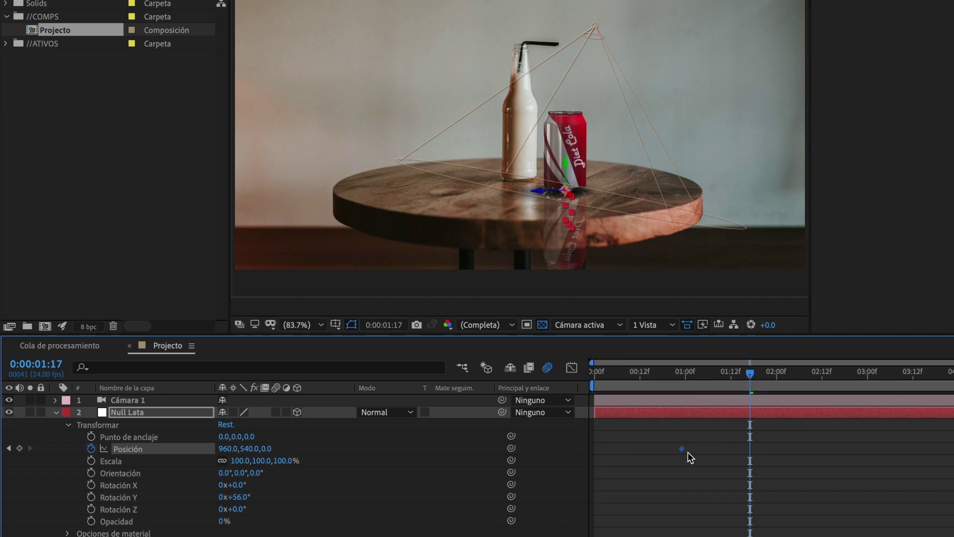
pyautogui.moveTo(682, 449); pyautogui.dragTo(751, 449)
# Keyframe the can below the tabletop, then overshoot above its resting height.
pyautogui.moveTo(750, 373); pyautogui.dragTo(713, 373)
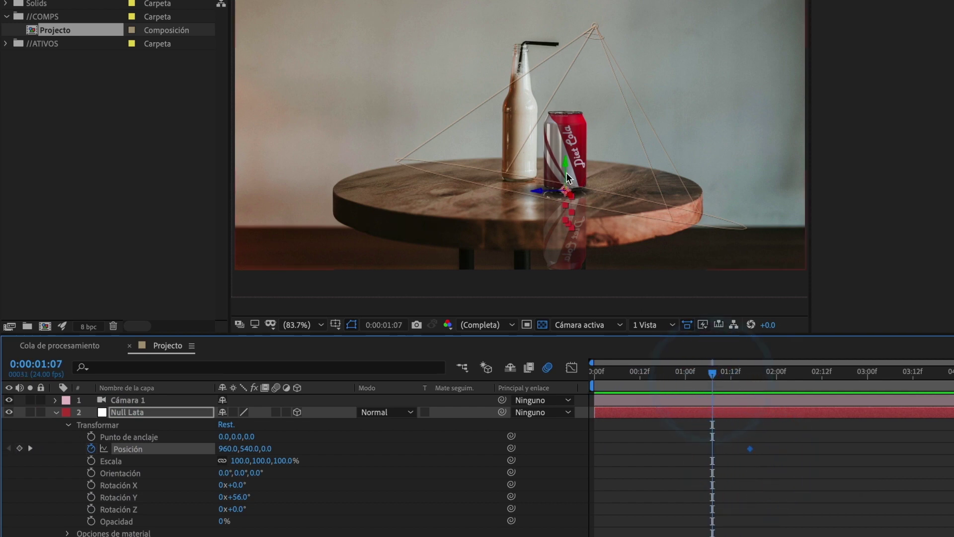
pyautogui.moveTo(565, 163); pyautogui.dragTo(565, 243)
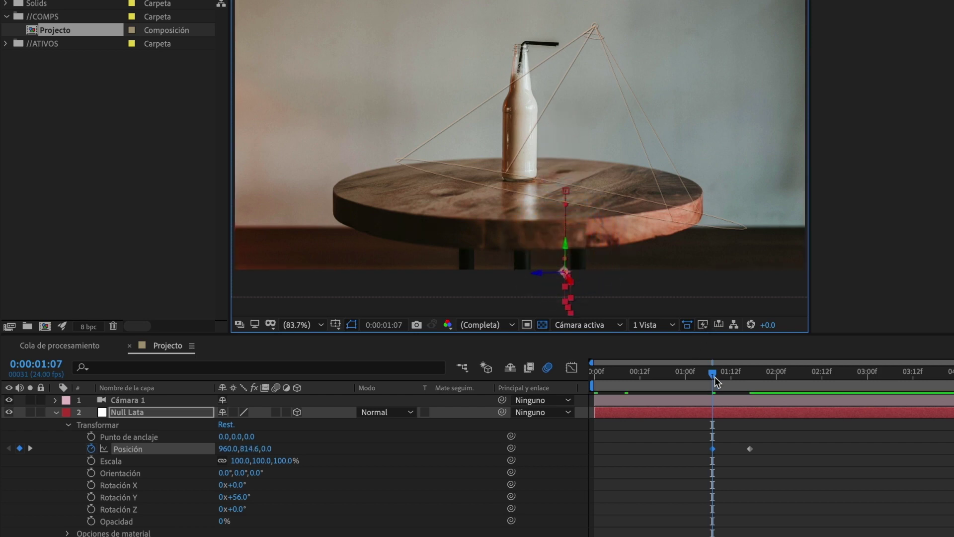
pyautogui.moveTo(712, 373)
pyautogui.mouseDown()
pyautogui.moveTo(754, 384)
pyautogui.moveTo(731, 384)
pyautogui.mouseUp()
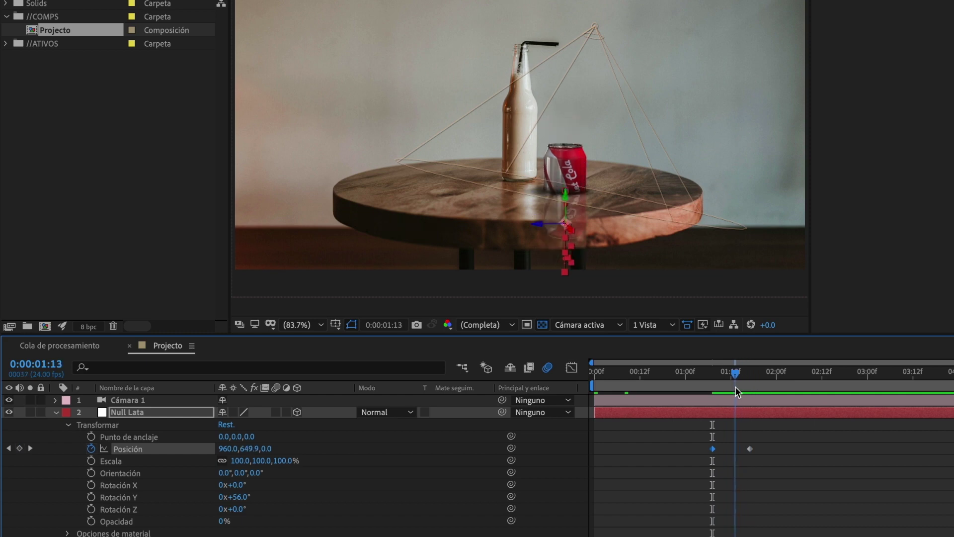
pyautogui.moveTo(567, 208); pyautogui.dragTo(568, 146)
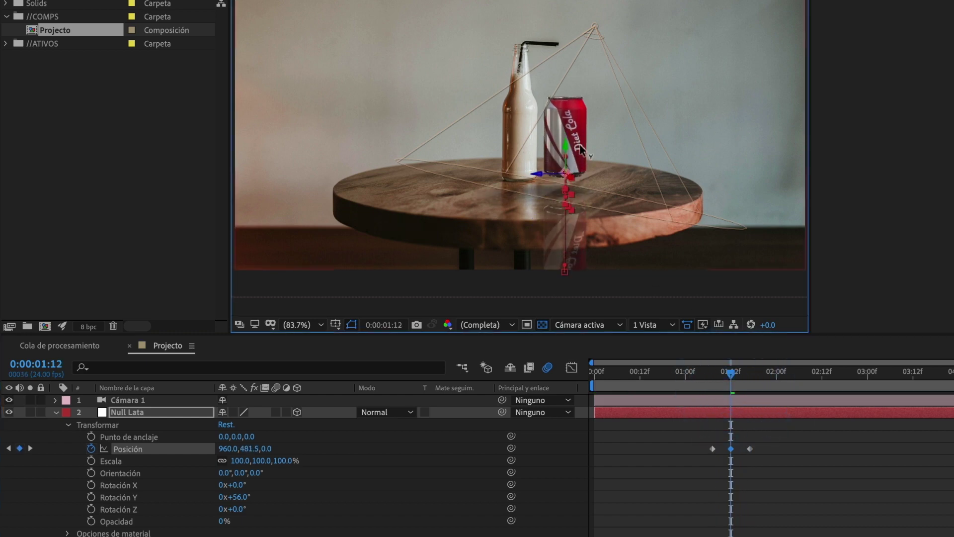
pyautogui.moveTo(729, 381)
pyautogui.mouseDown()
pyautogui.moveTo(749, 398)
pyautogui.moveTo(772, 398)
pyautogui.mouseUp()
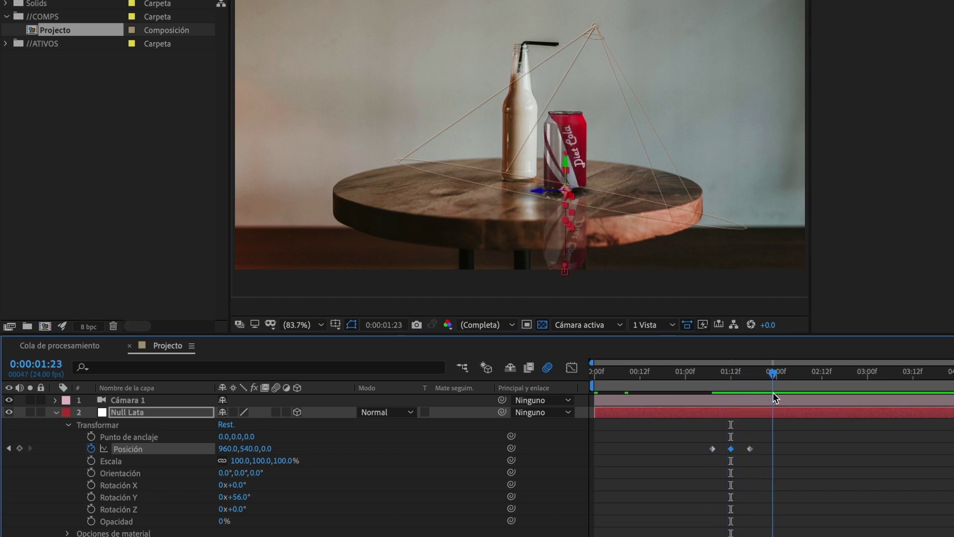
# Add resting-height and final 02:03 Position keyframes, then scrub through the bounce.
pyautogui.click(19, 449)
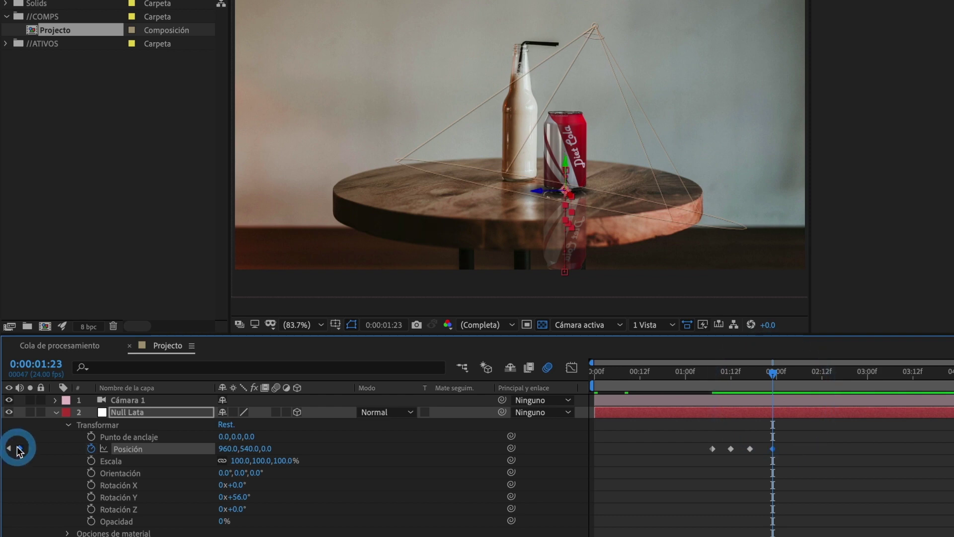
pyautogui.moveTo(774, 380)
pyautogui.mouseDown()
pyautogui.moveTo(761, 373)
pyautogui.moveTo(752, 374)
pyautogui.moveTo(780, 382)
pyautogui.moveTo(737, 381)
pyautogui.moveTo(789, 385)
pyautogui.mouseUp()
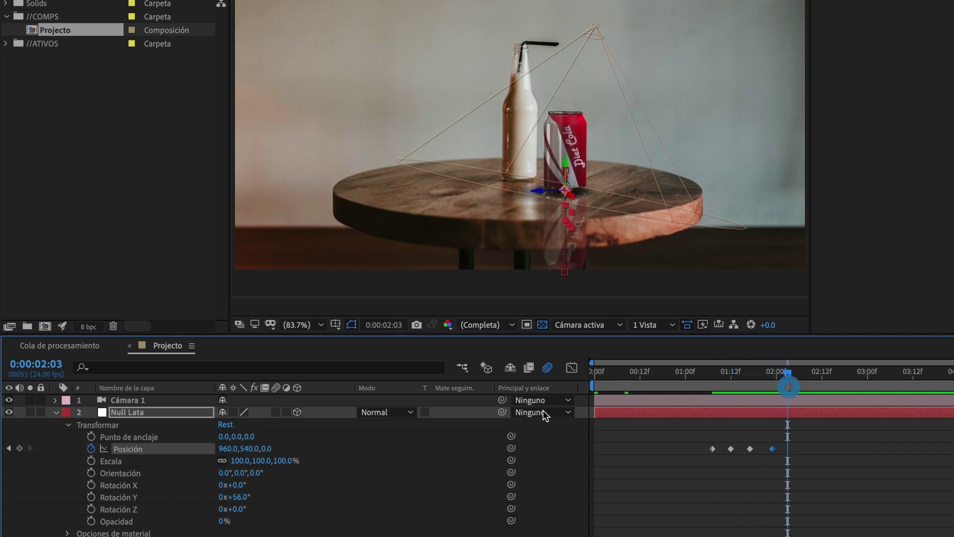
pyautogui.click(19, 448)
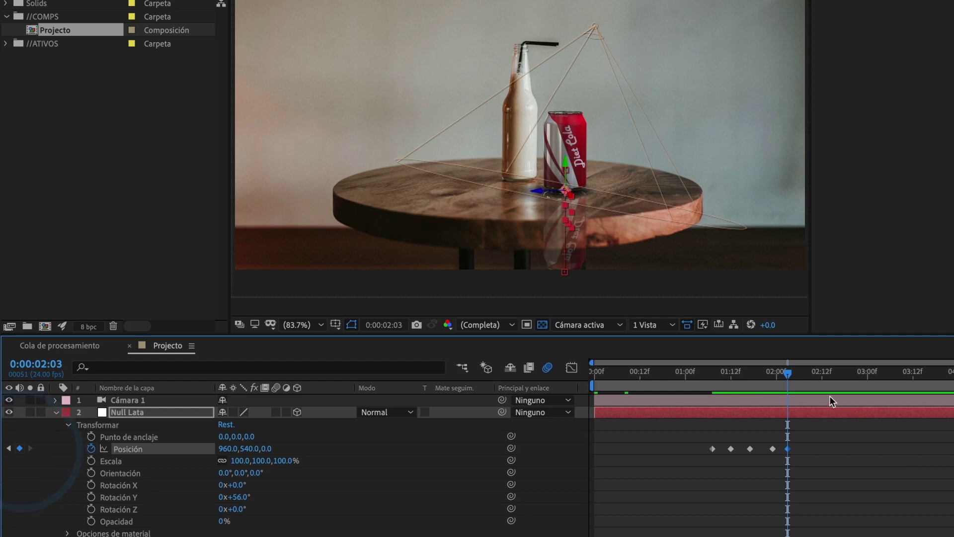
pyautogui.moveTo(788, 372)
pyautogui.mouseDown()
pyautogui.moveTo(695, 377)
pyautogui.moveTo(804, 386)
pyautogui.moveTo(709, 394)
pyautogui.moveTo(781, 389)
pyautogui.mouseUp()
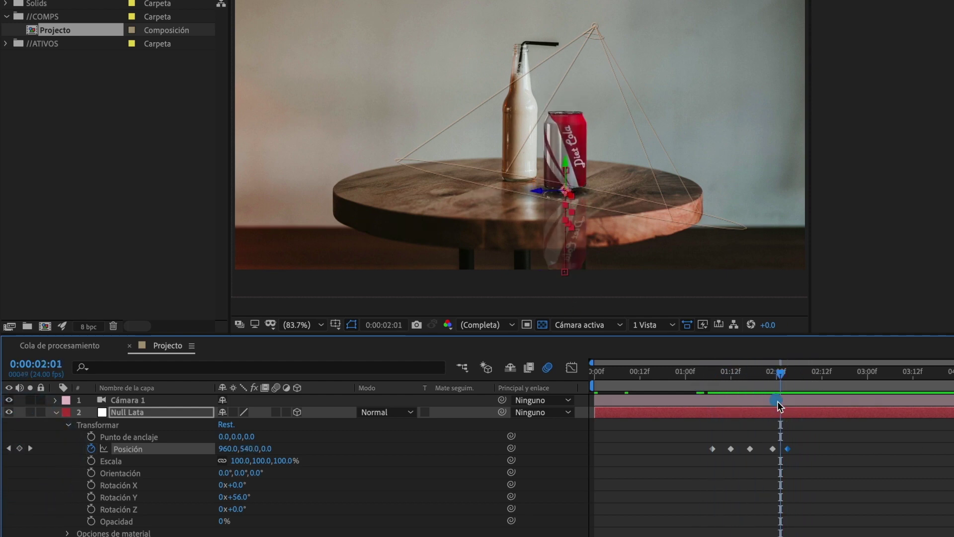
# Apply Easy Ease to the bounce Position keyframes, preview, and end the work area near 02:14.
pyautogui.rightClick(731, 448)
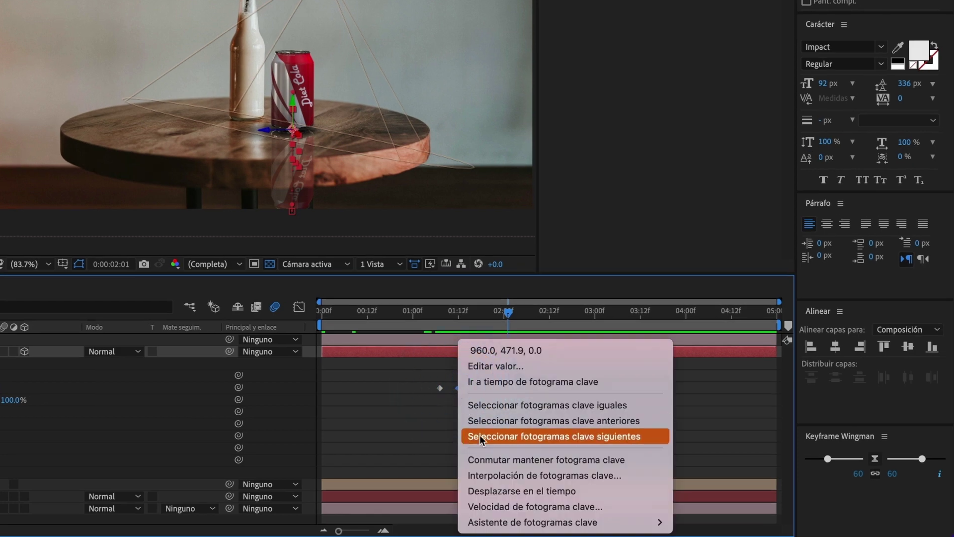
pyautogui.moveTo(533, 522)
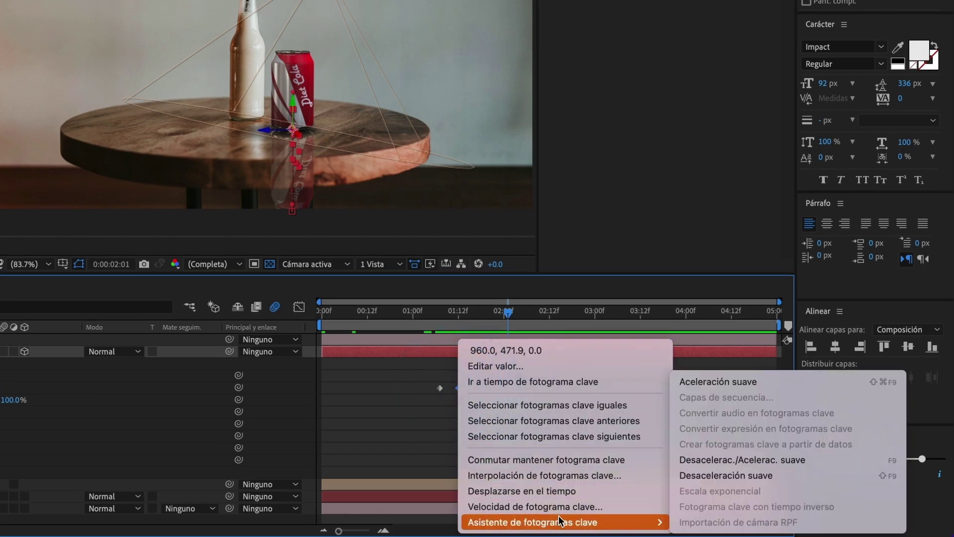
pyautogui.click(733, 460)
pyautogui.moveTo(446, 312); pyautogui.dragTo(497, 314)
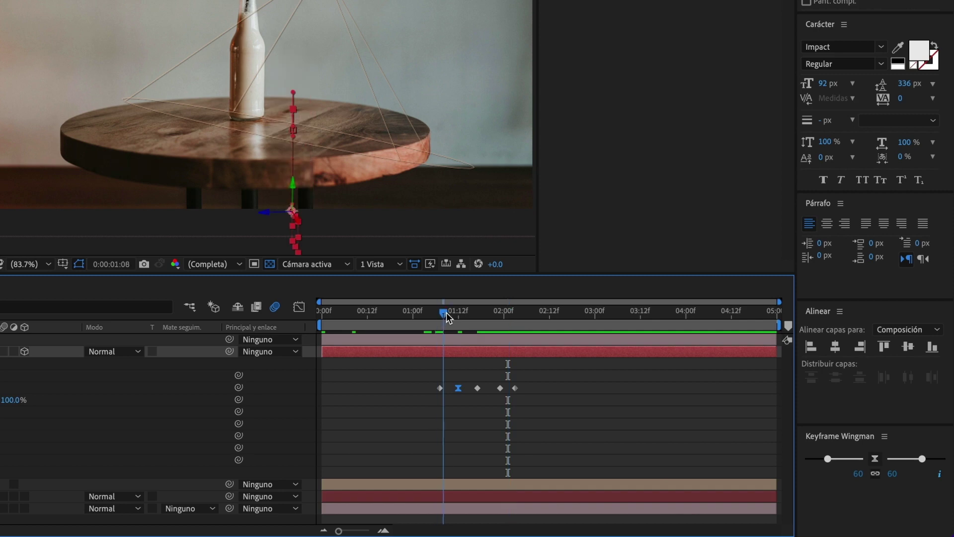
pyautogui.rightClick(499, 388)
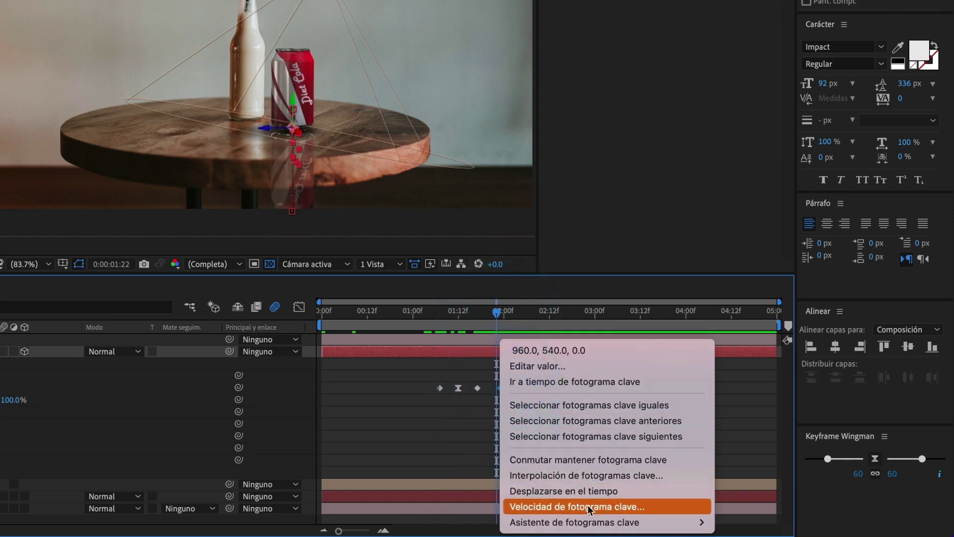
pyautogui.moveTo(575, 523)
pyautogui.click(768, 467)
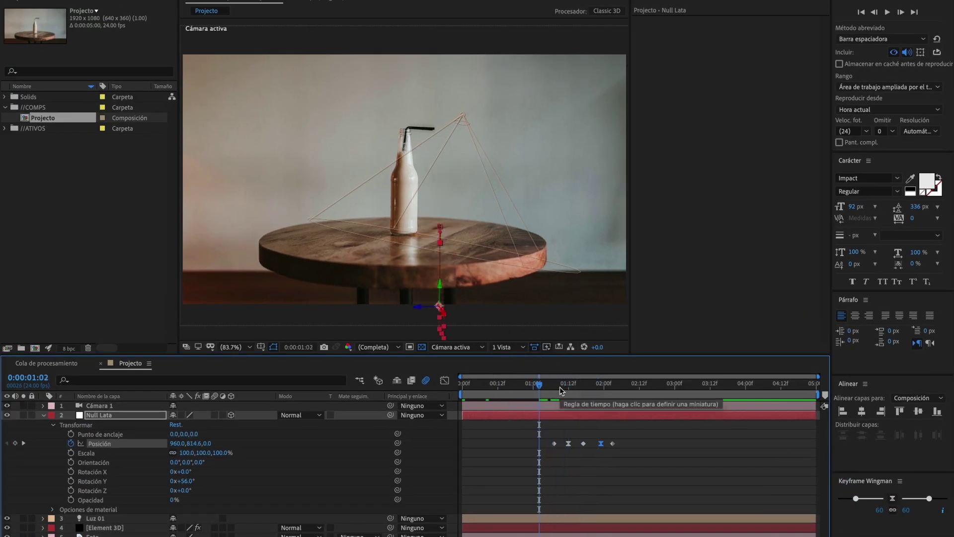
pyautogui.click(889, 13)
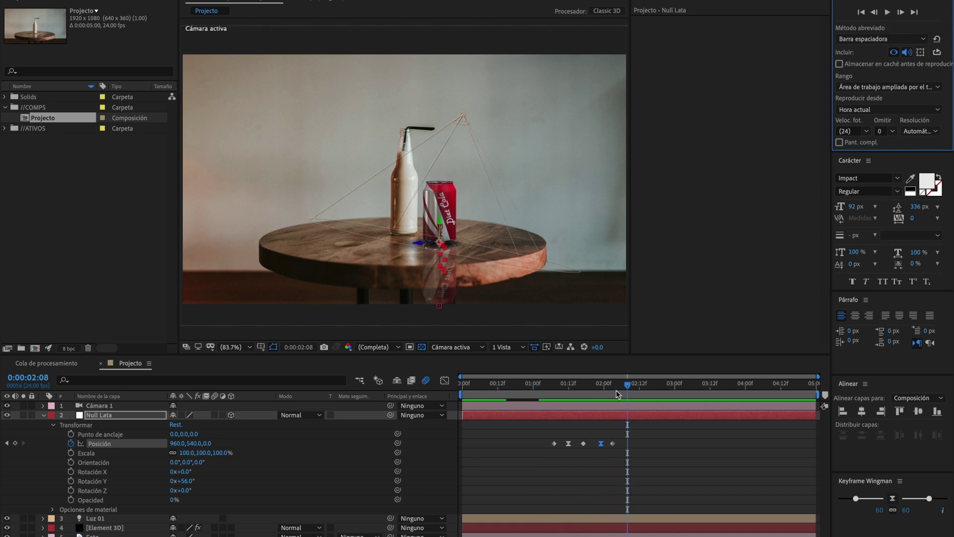
pyautogui.moveTo(818, 394)
pyautogui.mouseDown()
pyautogui.moveTo(652, 403)
pyautogui.moveTo(544, 395)
pyautogui.moveTo(611, 393)
pyautogui.mouseUp()
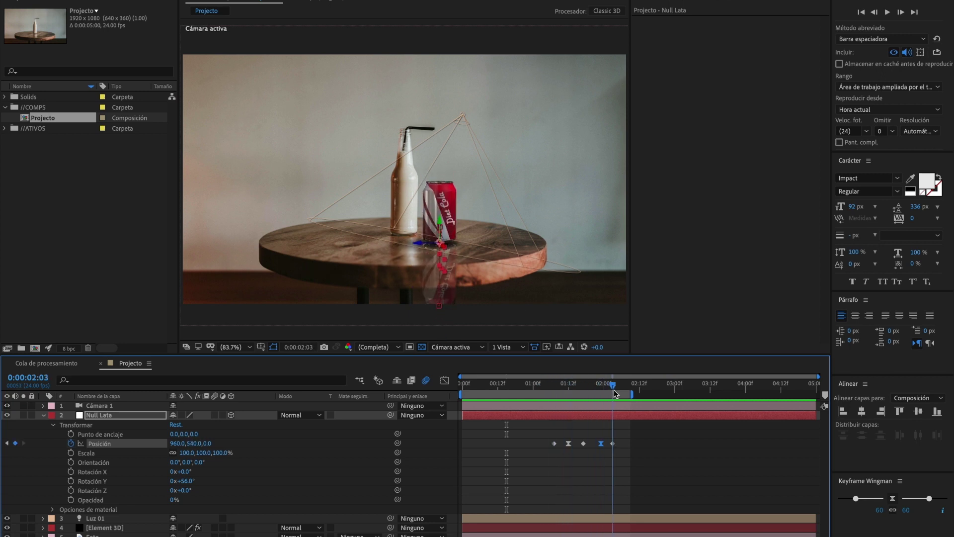
# Keyframe Null Lata's Y Rotation spin from 115° to 56° and ease it.
pyautogui.click(90, 483)
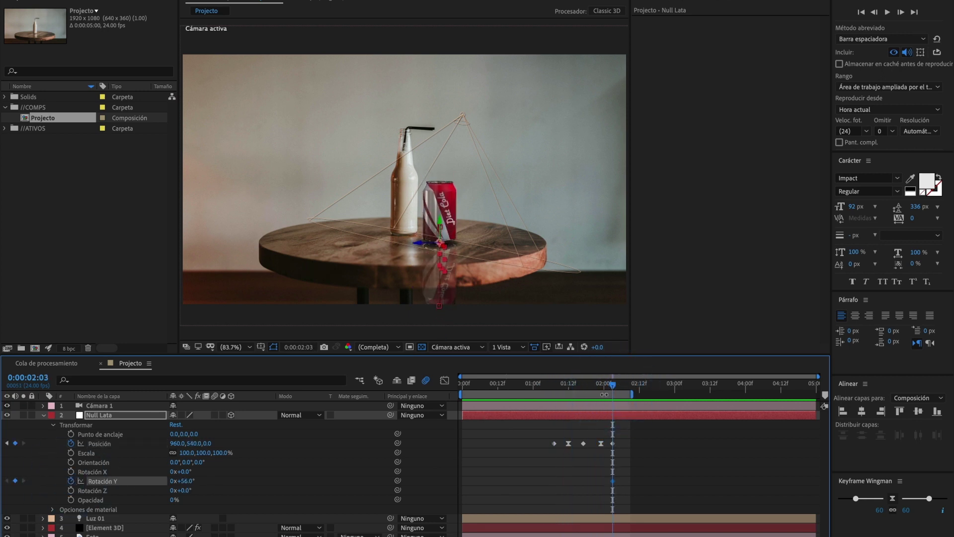
pyautogui.moveTo(607, 386)
pyautogui.mouseDown()
pyautogui.moveTo(545, 386)
pyautogui.moveTo(601, 386)
pyautogui.mouseUp()
pyautogui.click(601, 481)
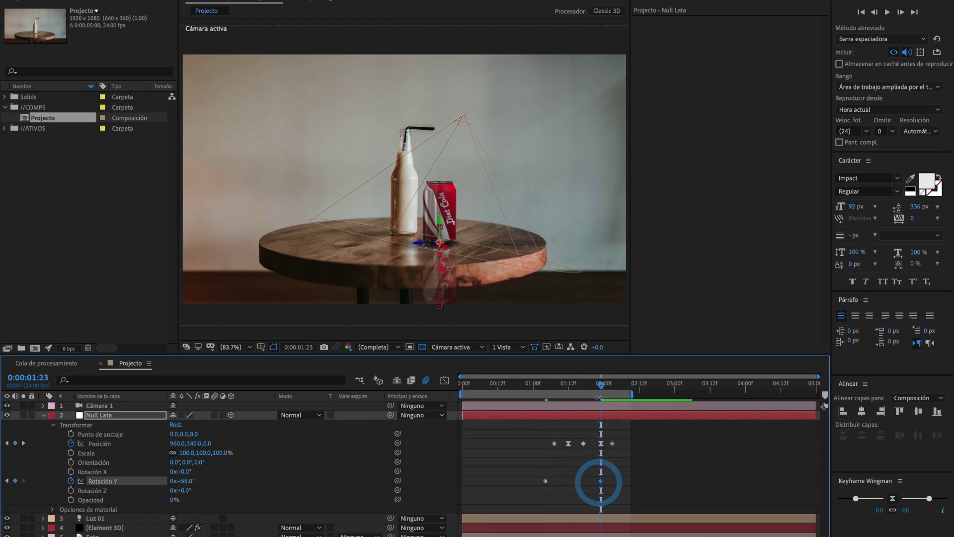
pyautogui.click(548, 384)
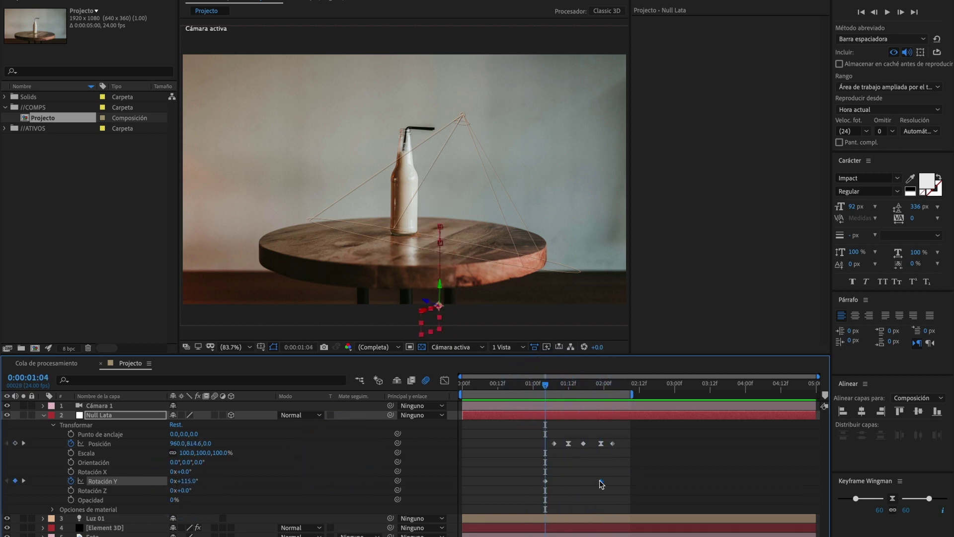
pyautogui.rightClick(600, 482)
pyautogui.click(857, 512)
pyautogui.click(560, 385)
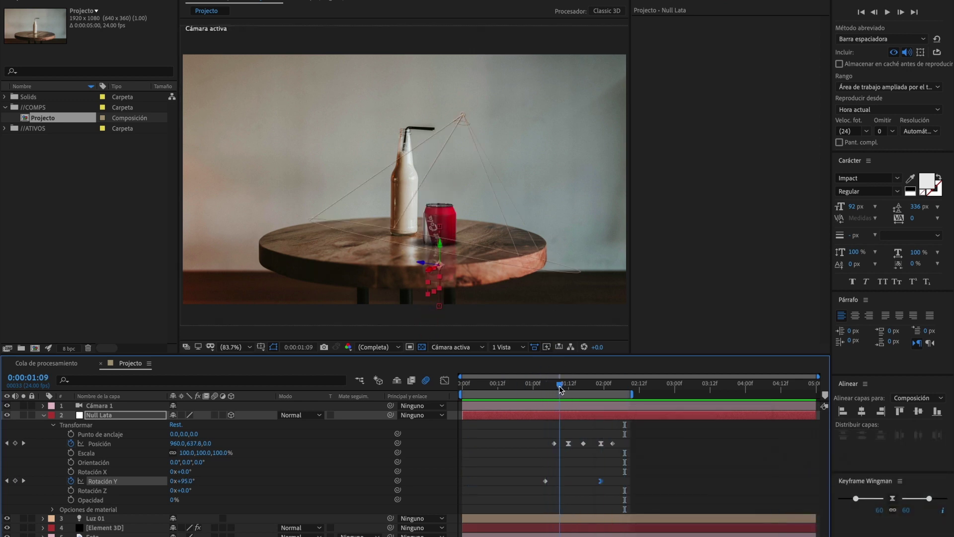
pyautogui.moveTo(560, 387); pyautogui.dragTo(568, 385)
# Keyframe a rocking X Rotation tilt on the can that levels back to zero.
pyautogui.click(71, 472)
pyautogui.moveTo(558, 476); pyautogui.dragTo(545, 472)
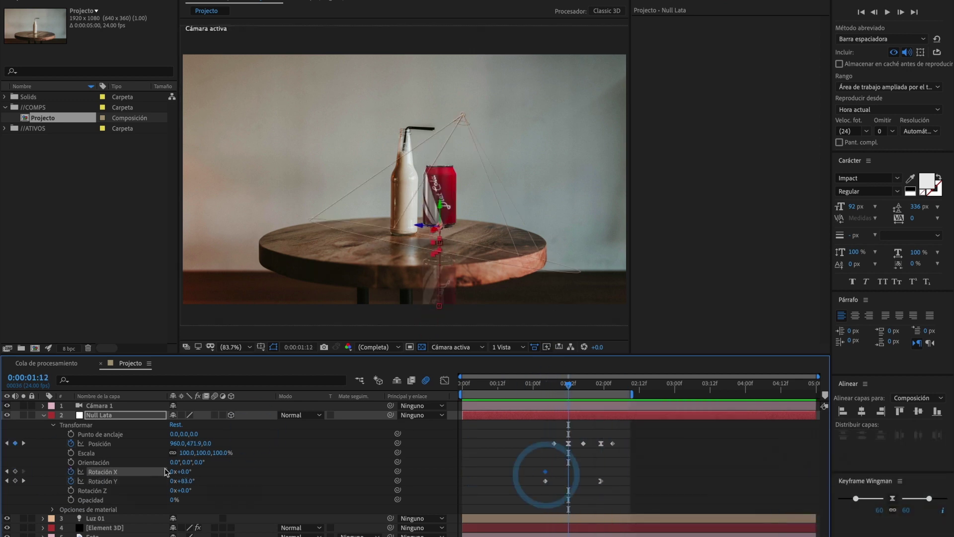
pyautogui.moveTo(182, 471); pyautogui.dragTo(351, 472)
pyautogui.click(568, 391)
pyautogui.moveTo(568, 391); pyautogui.dragTo(584, 386)
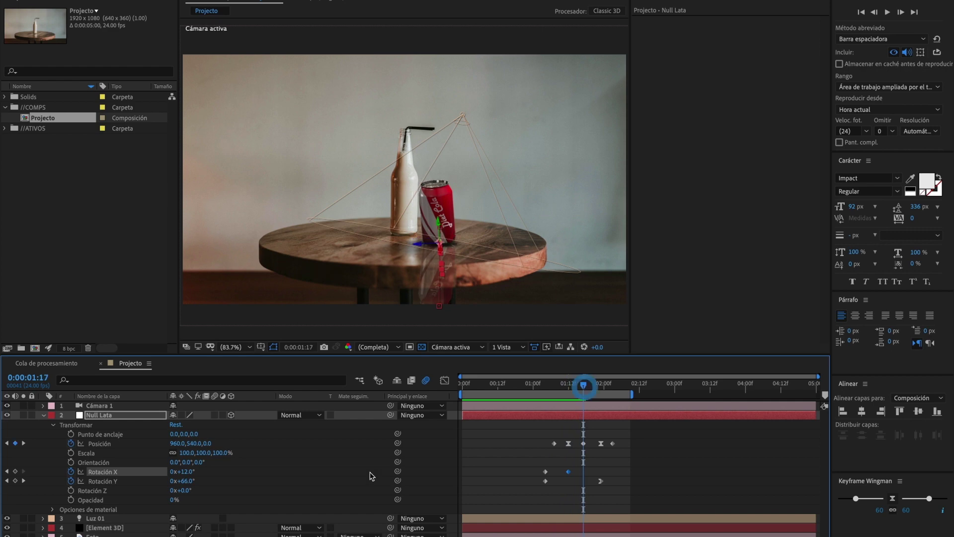
pyautogui.moveTo(183, 471); pyautogui.dragTo(196, 471)
pyautogui.moveTo(584, 386); pyautogui.dragTo(601, 385)
pyautogui.moveTo(183, 472); pyautogui.dragTo(202, 472)
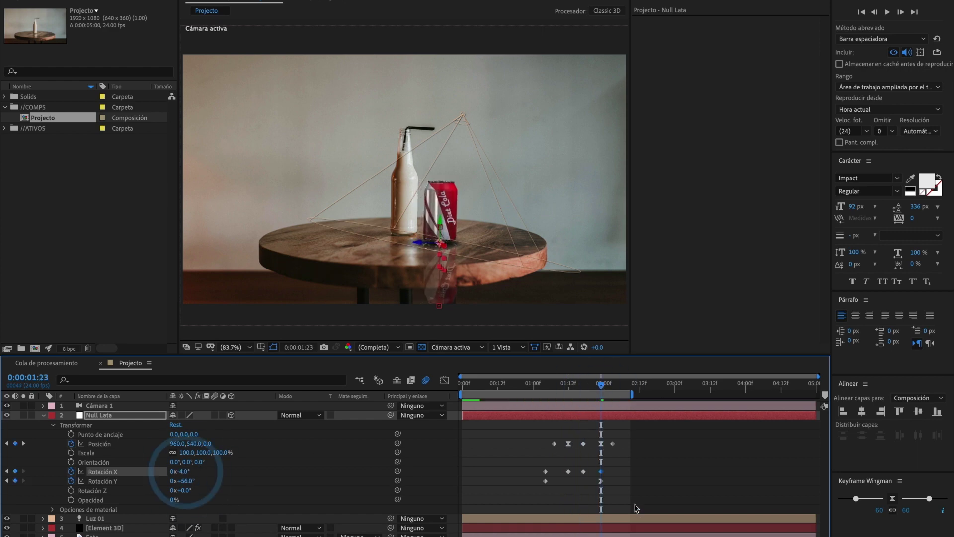
pyautogui.moveTo(601, 472); pyautogui.dragTo(592, 471)
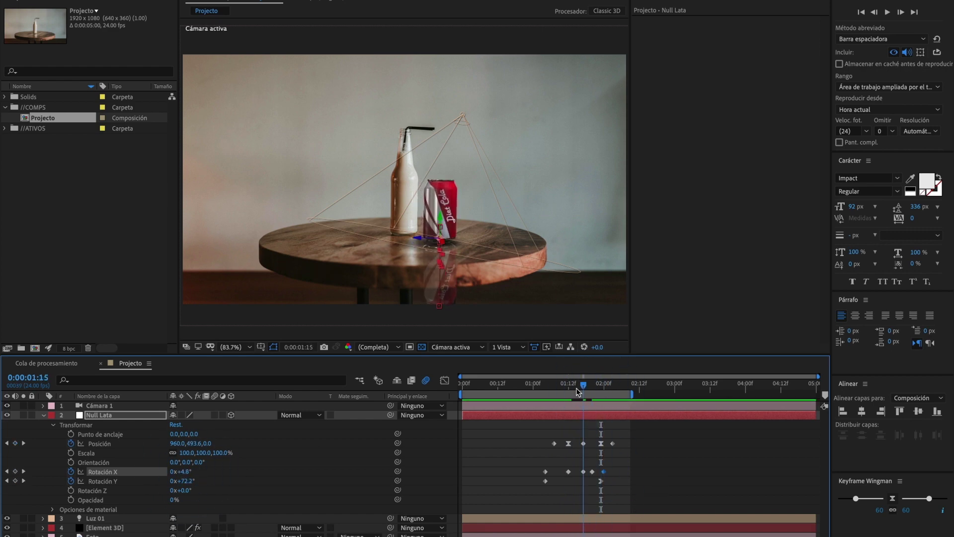
# Apply Easy Ease to the X Rotation tilt keyframes.
pyautogui.click(568, 472)
pyautogui.rightClick(568, 471)
pyautogui.click(792, 434)
pyautogui.rightClick(593, 472)
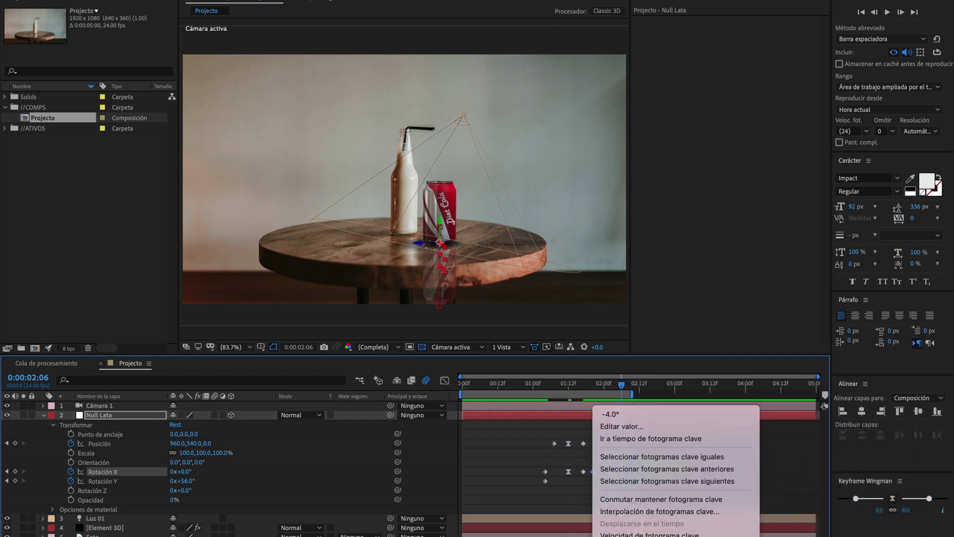
pyautogui.click(805, 484)
# Extend the preview range to about 03:00 and play the animation from the start.
pyautogui.moveTo(588, 386); pyautogui.dragTo(545, 387)
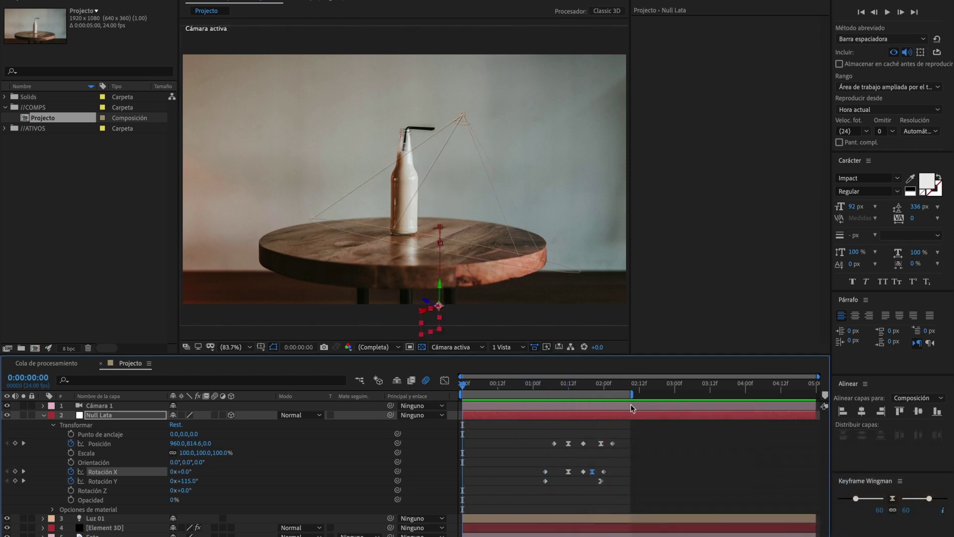
pyautogui.moveTo(631, 393); pyautogui.dragTo(664, 393)
pyautogui.press('Home')
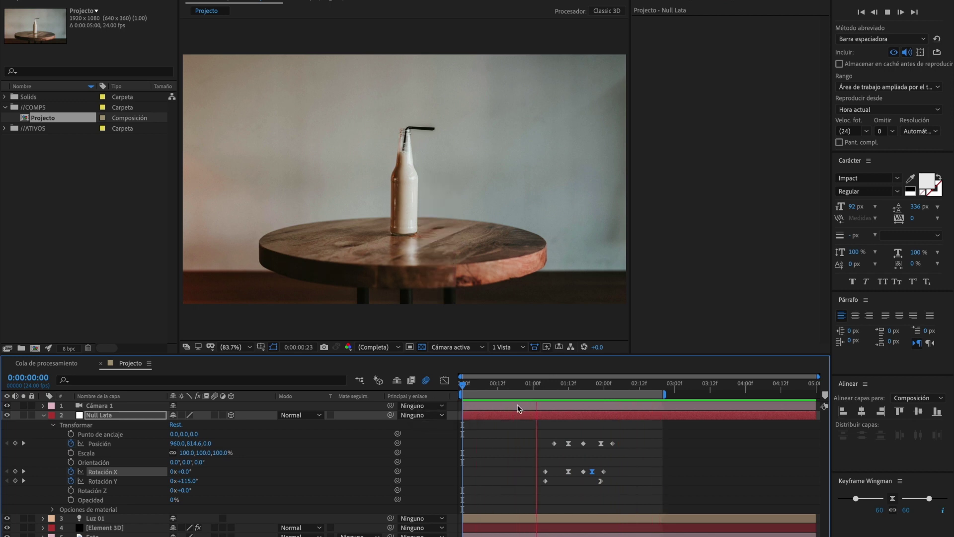
pyautogui.press('space')
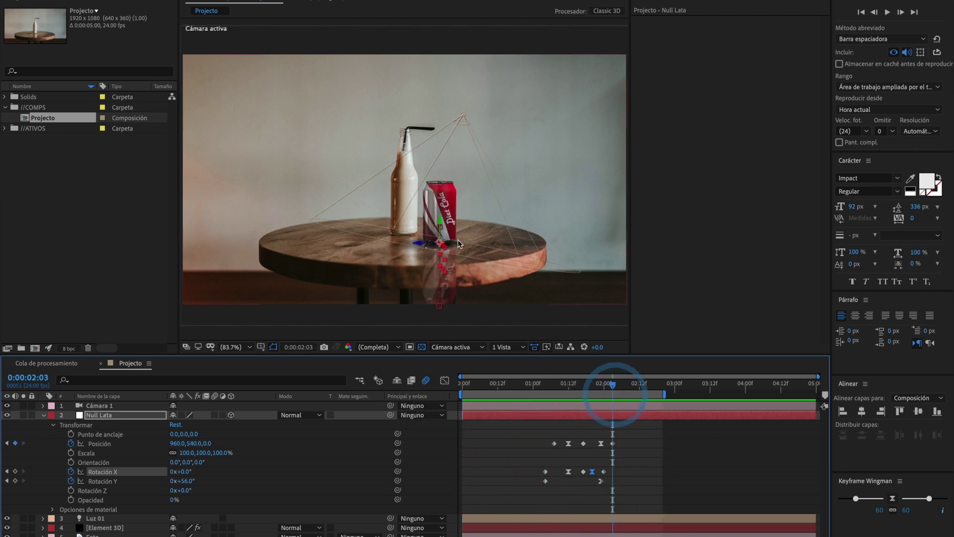
pyautogui.scroll(2, 459, 243)
pyautogui.scroll(2, 447, 224)
pyautogui.scroll(2, 409, 144)
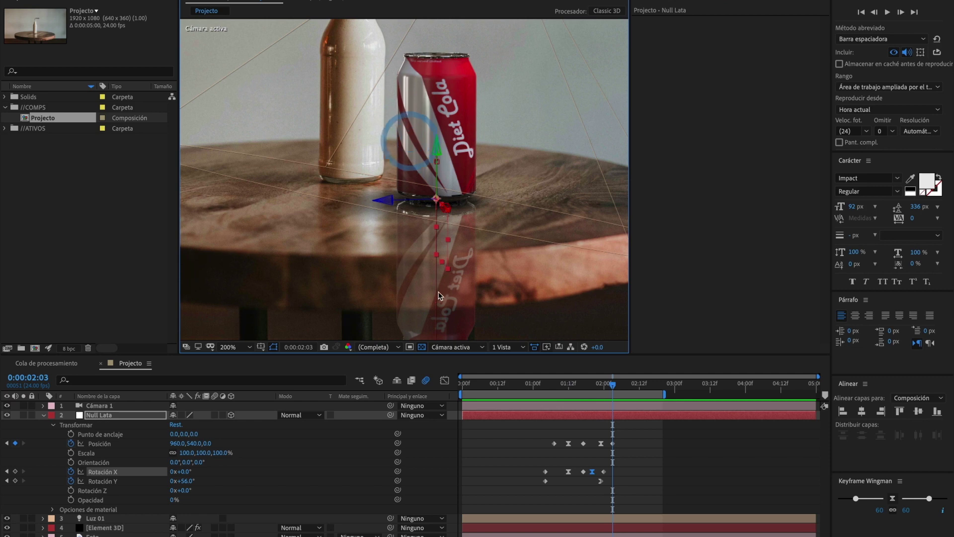
pyautogui.scroll(-2, 438, 224)
# Recentre the table scene at 83.7% zoom and collapse Null Lata's transform properties.
pyautogui.moveTo(380, 234); pyautogui.dragTo(412, 270)
pyautogui.click(226, 347)
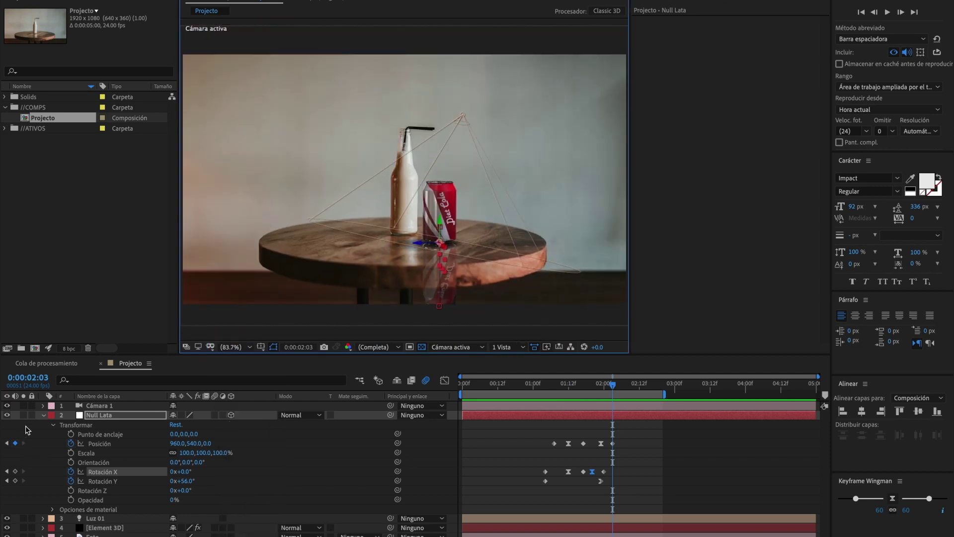
pyautogui.click(42, 420)
# Add black solid Sólido Negro 1 atop the stack and lower its opacity to 60%.
pyautogui.click(98, 455)
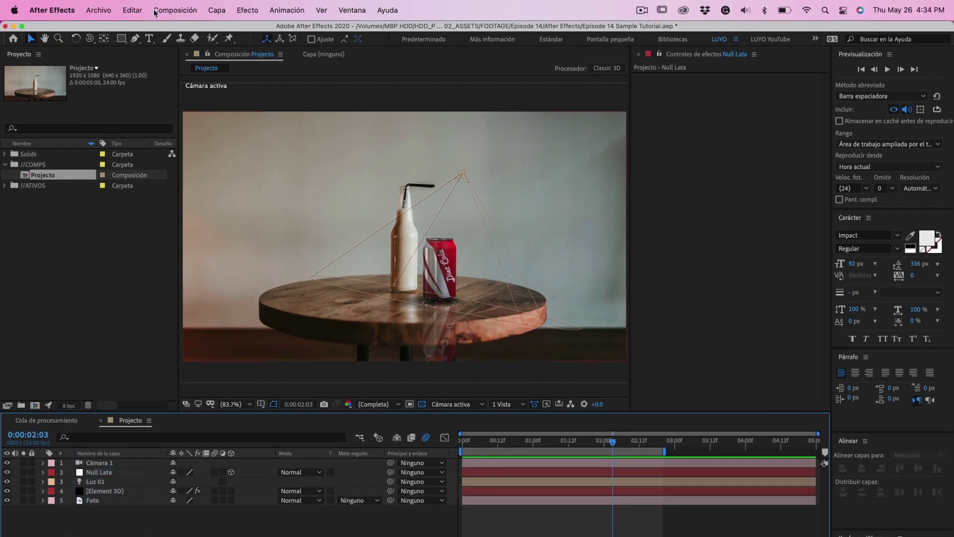
pyautogui.click(217, 11)
pyautogui.moveTo(219, 30)
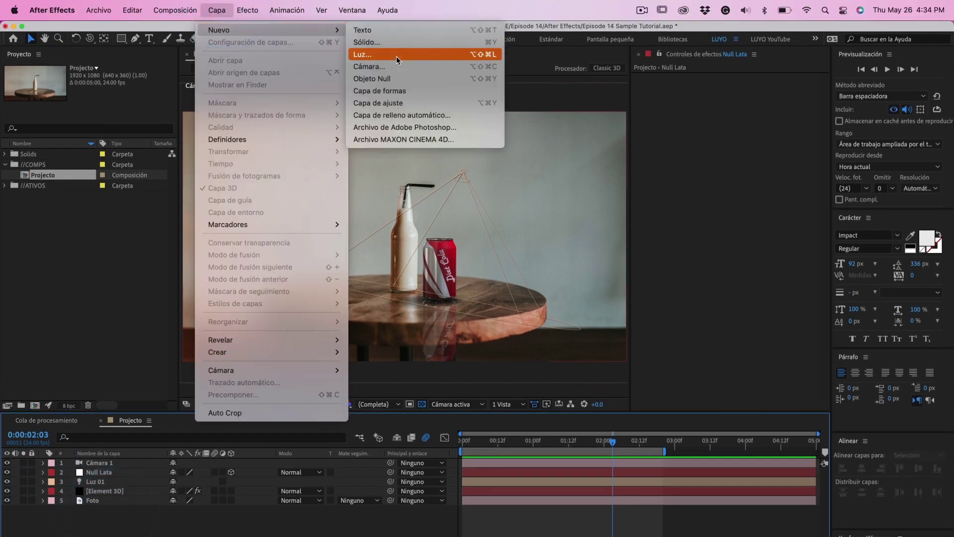
pyautogui.click(395, 42)
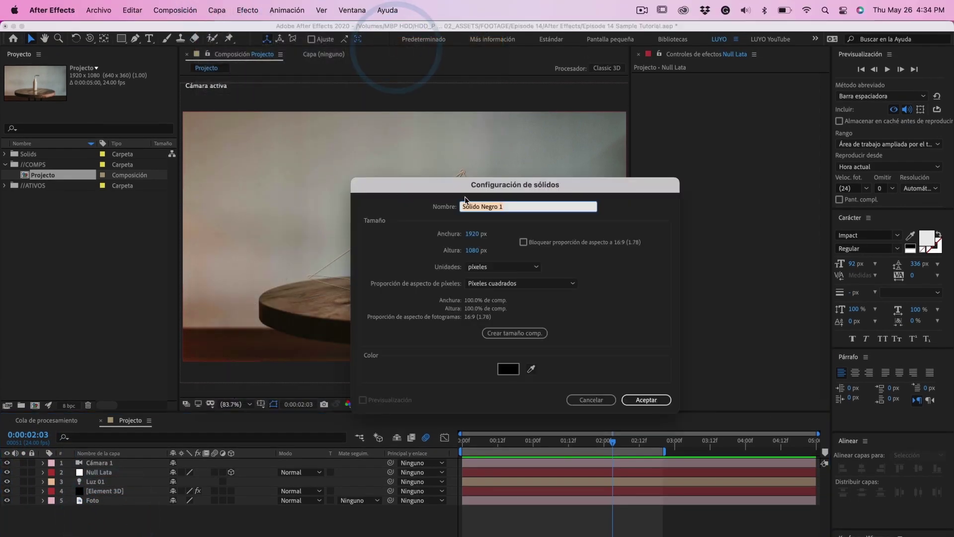
pyautogui.click(642, 400)
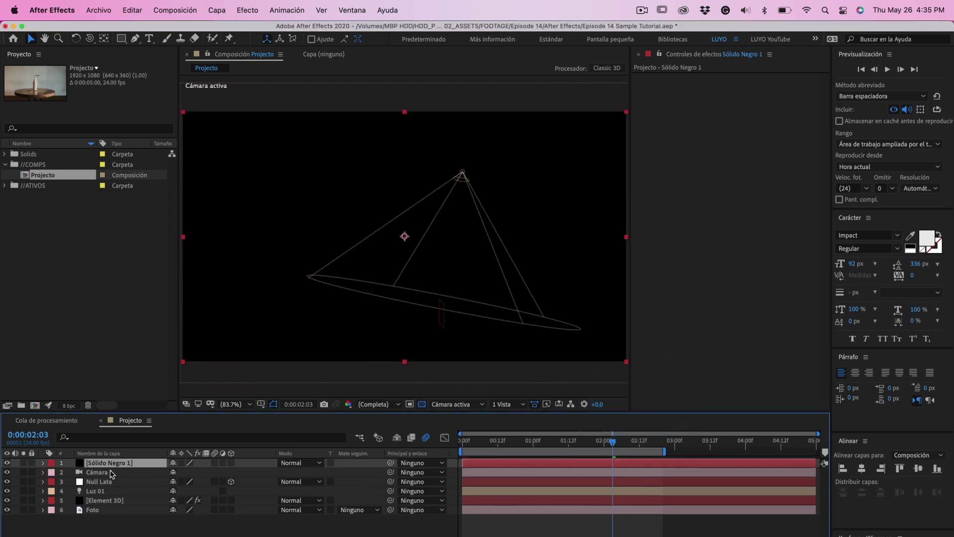
pyautogui.press('t')
pyautogui.moveTo(175, 477); pyautogui.dragTo(154, 475)
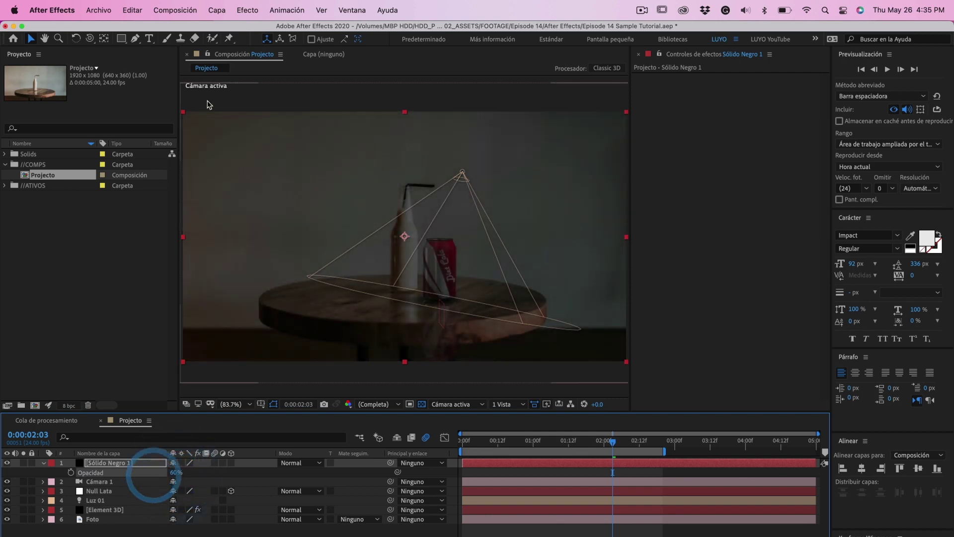
# Draw a closed Pen mask on the solid following the table's front edge and enclosing everything above.
pyautogui.click(135, 38)
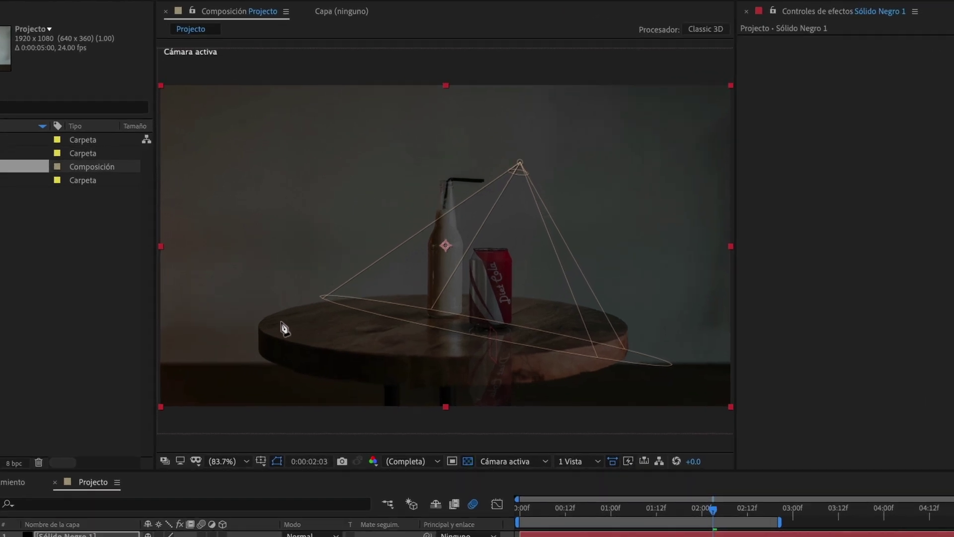
pyautogui.click(283, 299)
pyautogui.click(465, 347)
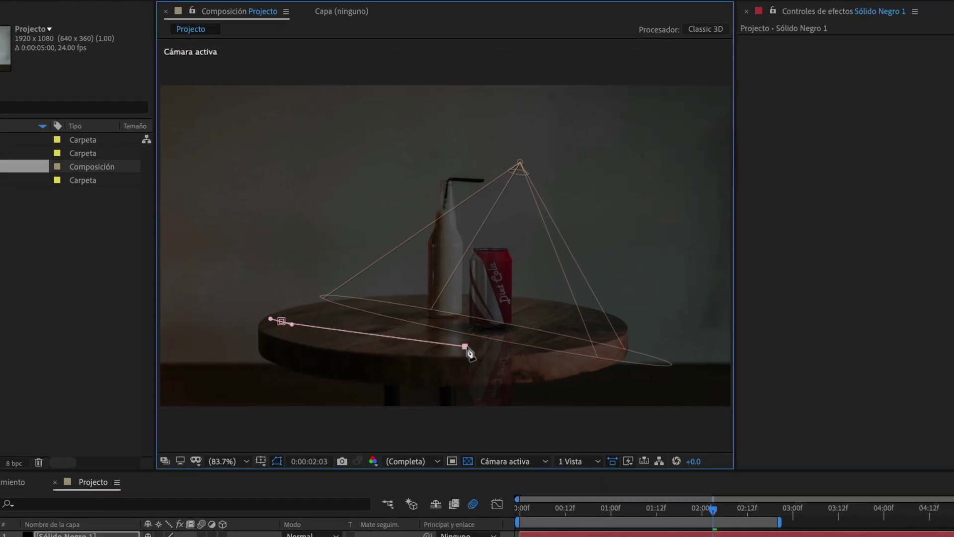
pyautogui.moveTo(602, 326); pyautogui.dragTo(617, 324)
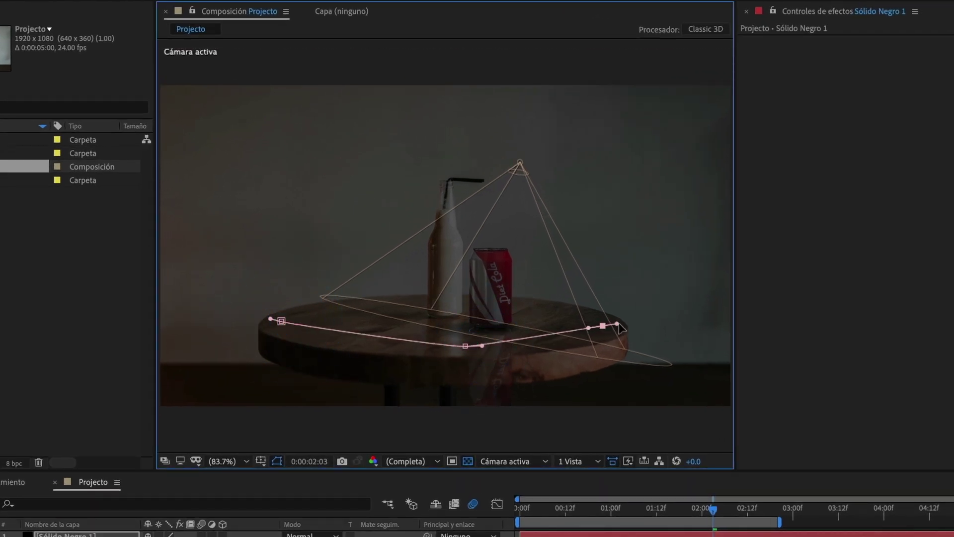
pyautogui.press(',')
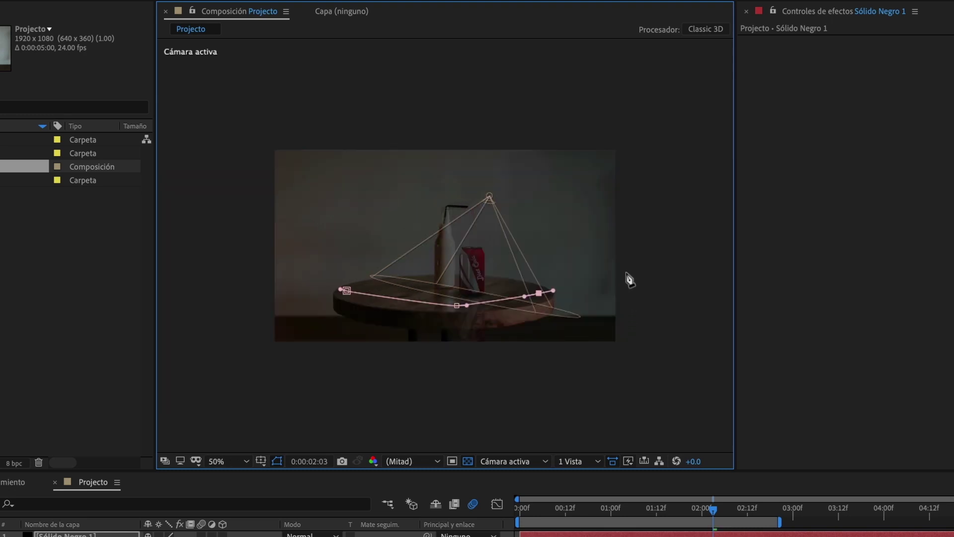
pyautogui.click(629, 142)
pyautogui.click(267, 133)
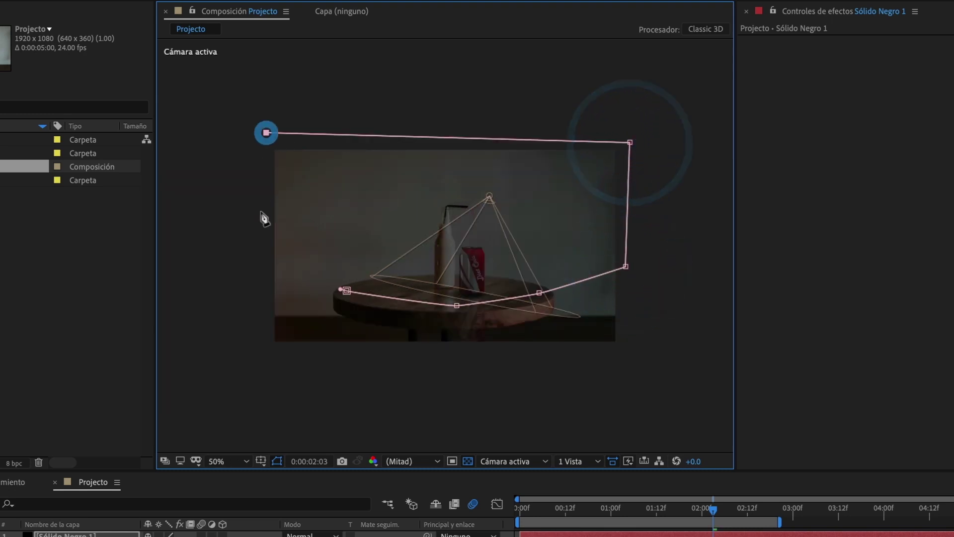
pyautogui.click(264, 271)
pyautogui.click(347, 290)
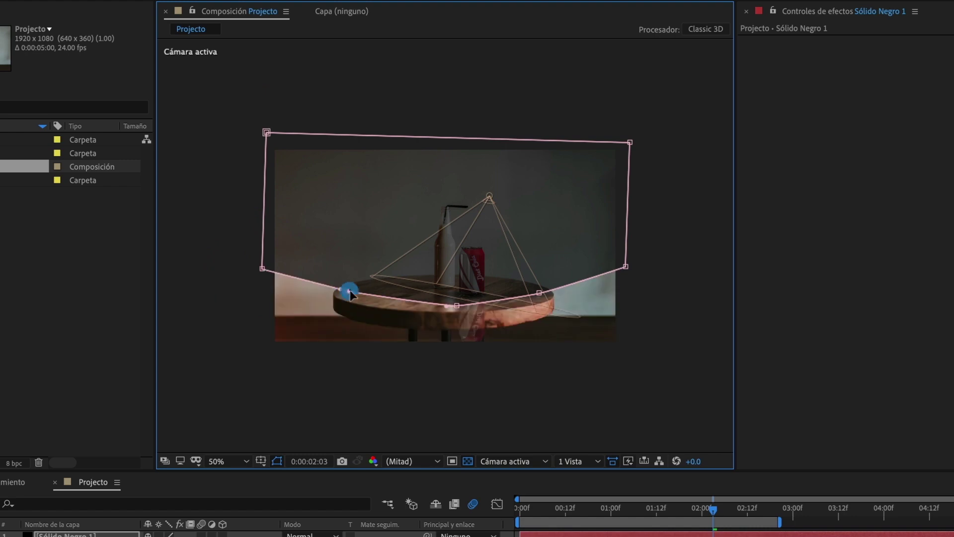
pyautogui.press('.')
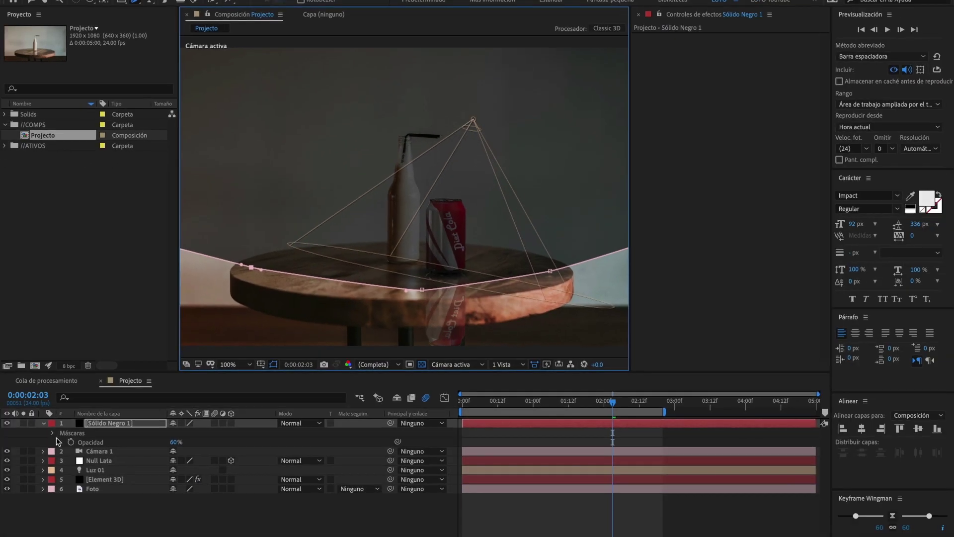
# Set Mask 1 feather to 36 px and the solid's opacity back to 100%.
pyautogui.click(54, 436)
pyautogui.click(63, 441)
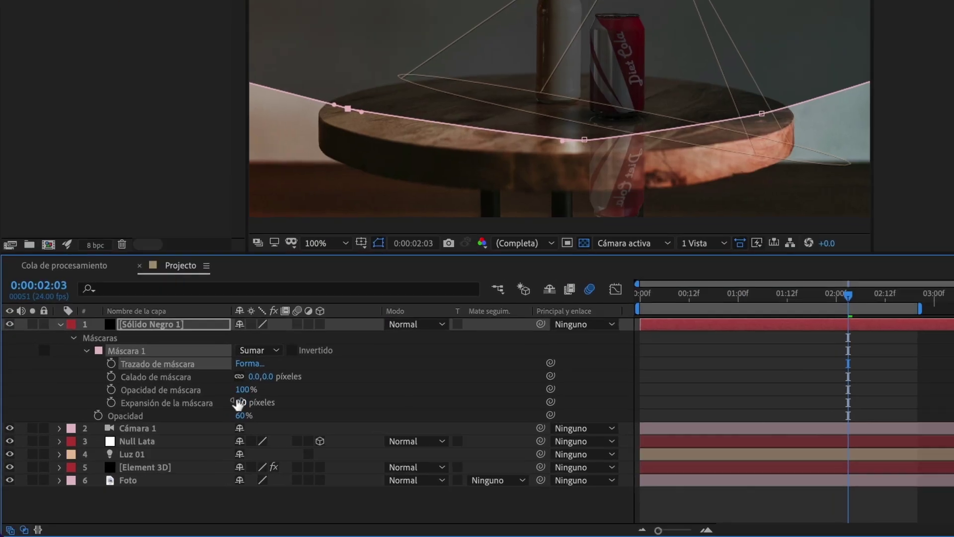
pyautogui.moveTo(254, 383)
pyautogui.mouseDown()
pyautogui.moveTo(280, 377)
pyautogui.moveTo(228, 380)
pyautogui.mouseUp()
pyautogui.moveTo(240, 415); pyautogui.dragTo(418, 410)
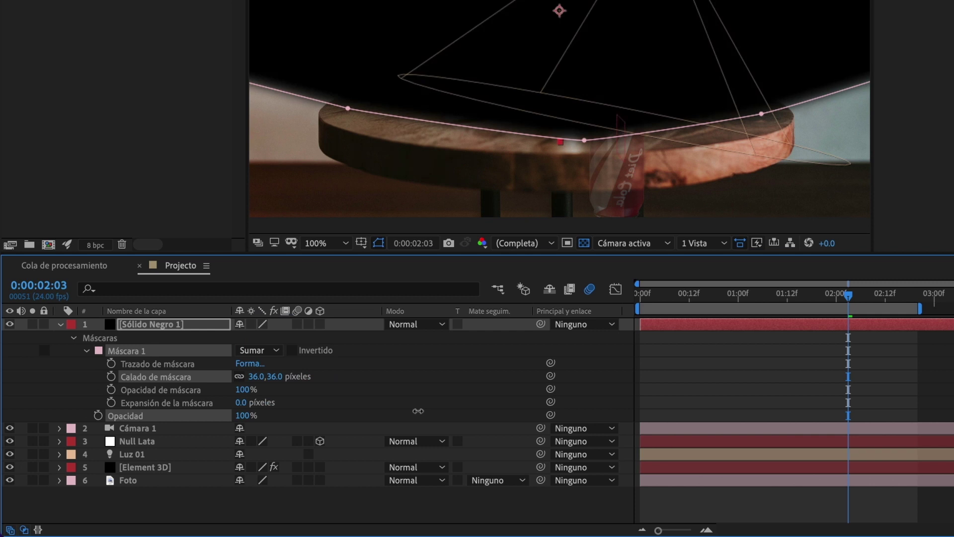
pyautogui.click(61, 325)
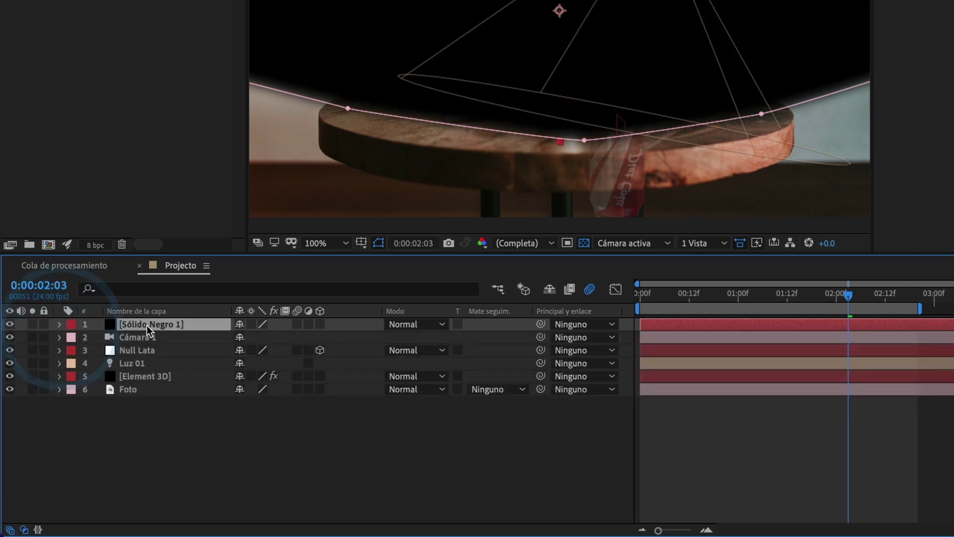
# Move Sólido Negro 1 above Element 3D and set it as Element 3D's Alpha Matte.
pyautogui.moveTo(148, 330); pyautogui.dragTo(151, 365)
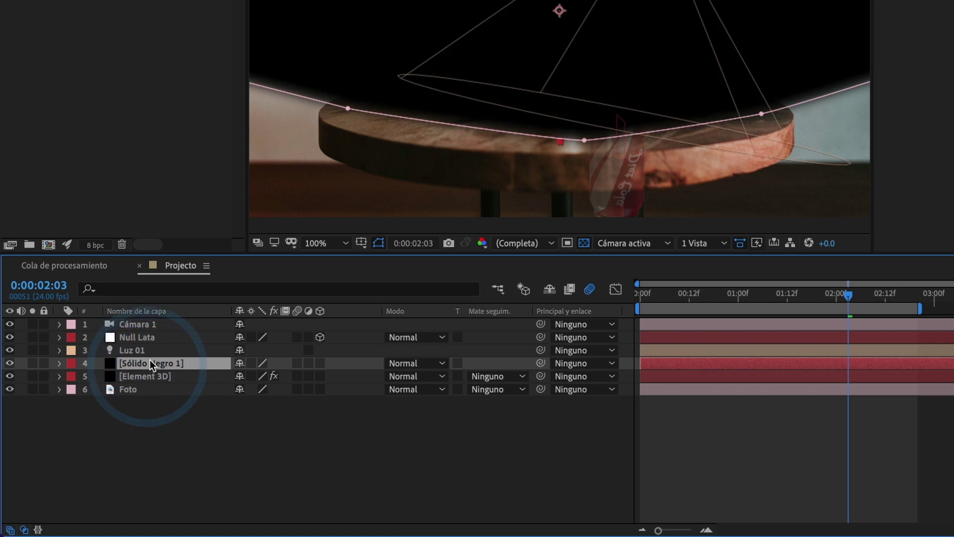
pyautogui.click(483, 374)
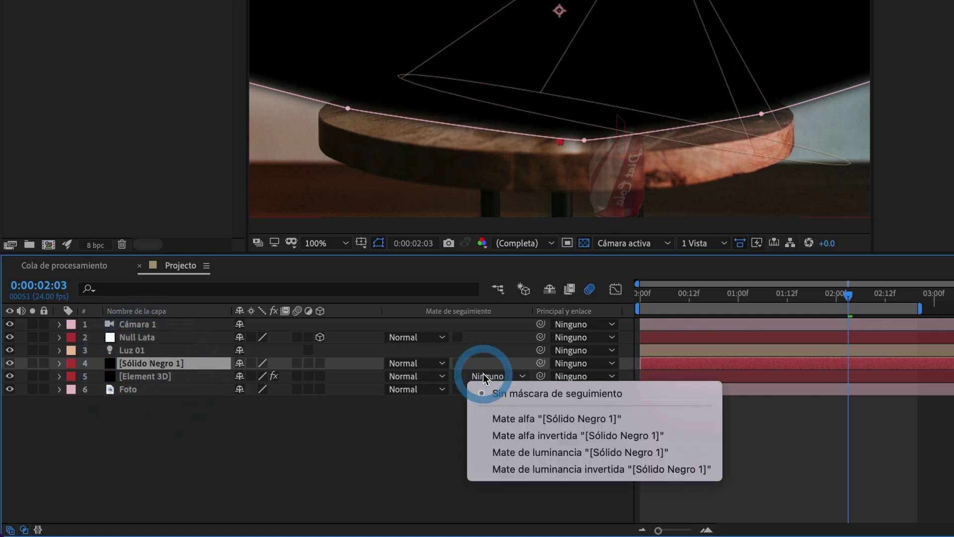
pyautogui.click(515, 419)
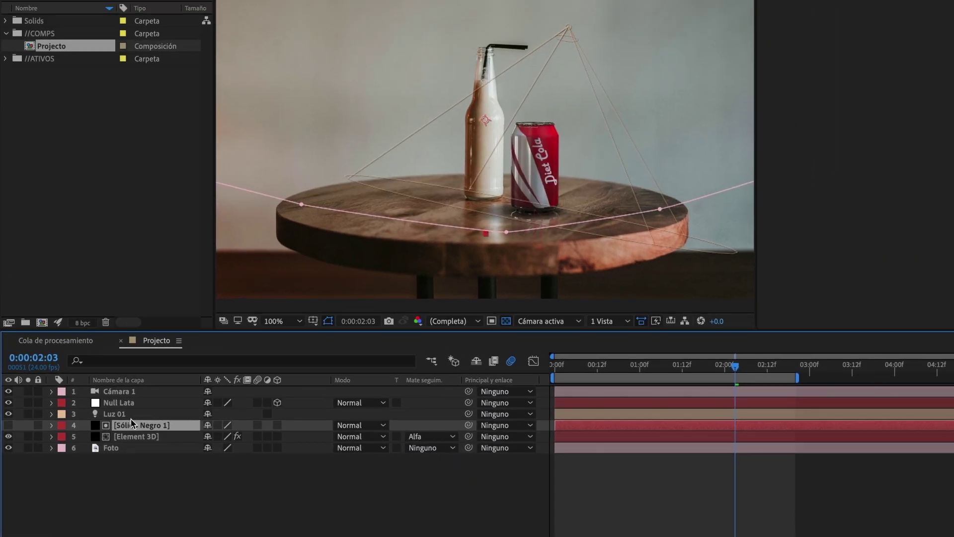
# Reshape Mask 1's bottom, right and left points to curve along the tabletop edge.
pyautogui.click(51, 425)
pyautogui.click(108, 446)
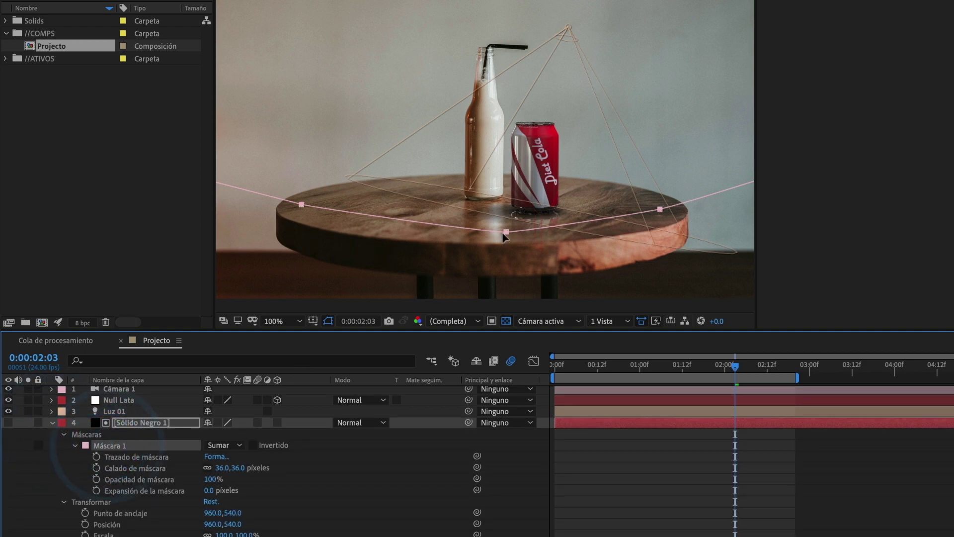
pyautogui.moveTo(507, 234); pyautogui.dragTo(508, 238)
pyautogui.moveTo(659, 209)
pyautogui.mouseDown()
pyautogui.moveTo(675, 217)
pyautogui.moveTo(642, 232)
pyautogui.mouseUp()
pyautogui.moveTo(302, 203); pyautogui.dragTo(293, 211)
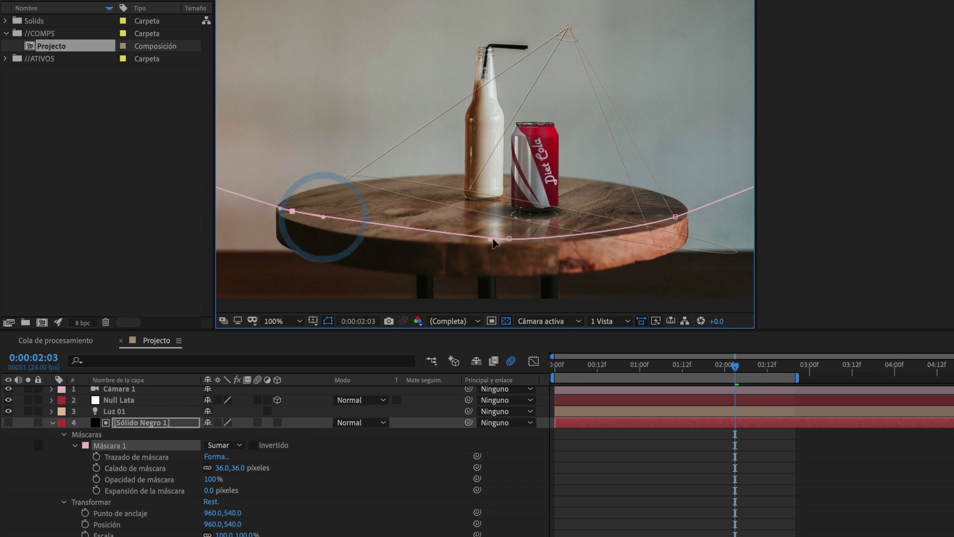
# Zoom out to fit the whole scene and preview the animation from the start.
pyautogui.click(299, 321)
pyautogui.click(735, 493)
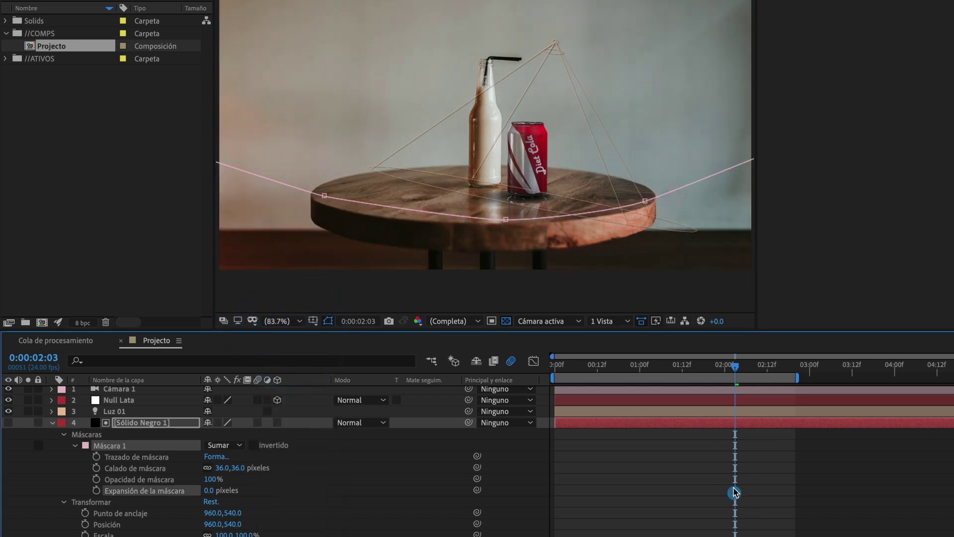
pyautogui.click(53, 423)
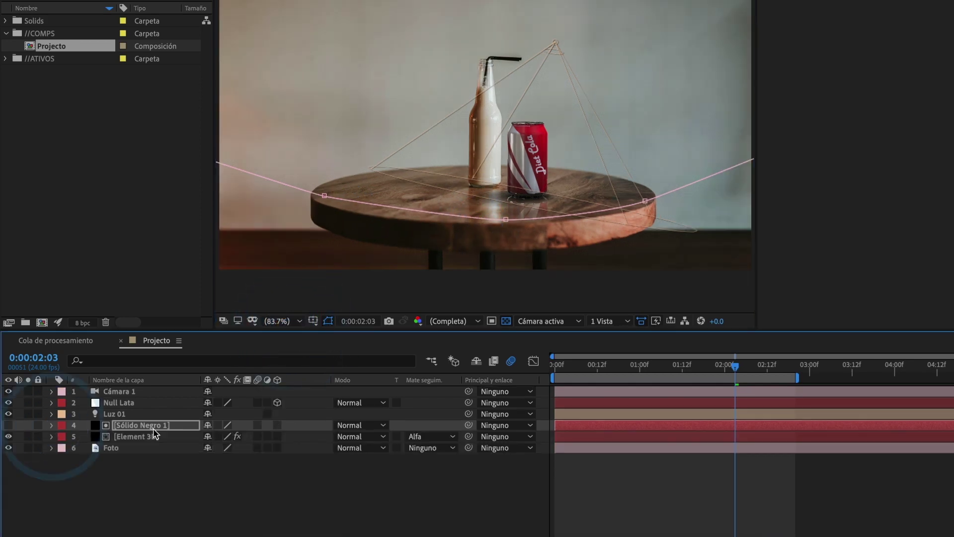
pyautogui.click(555, 402)
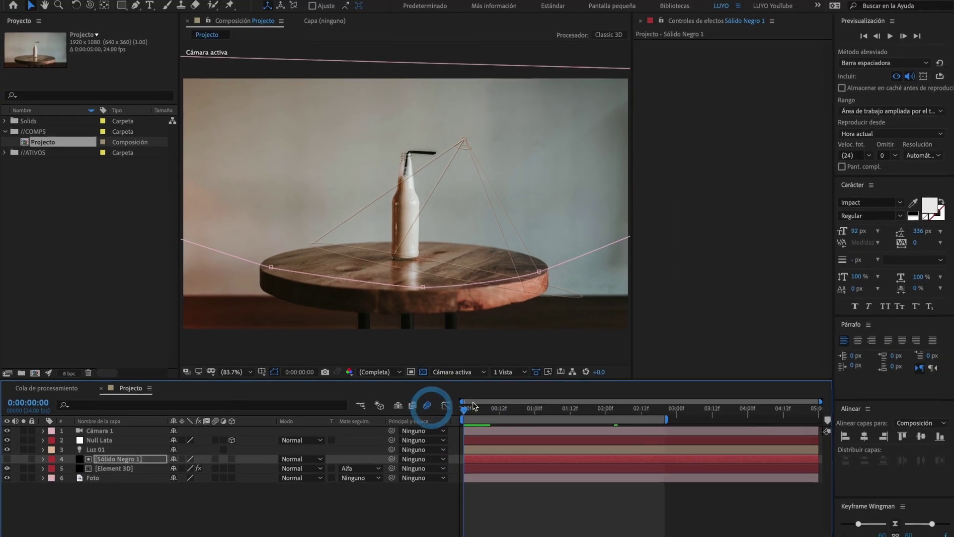
pyautogui.click(886, 39)
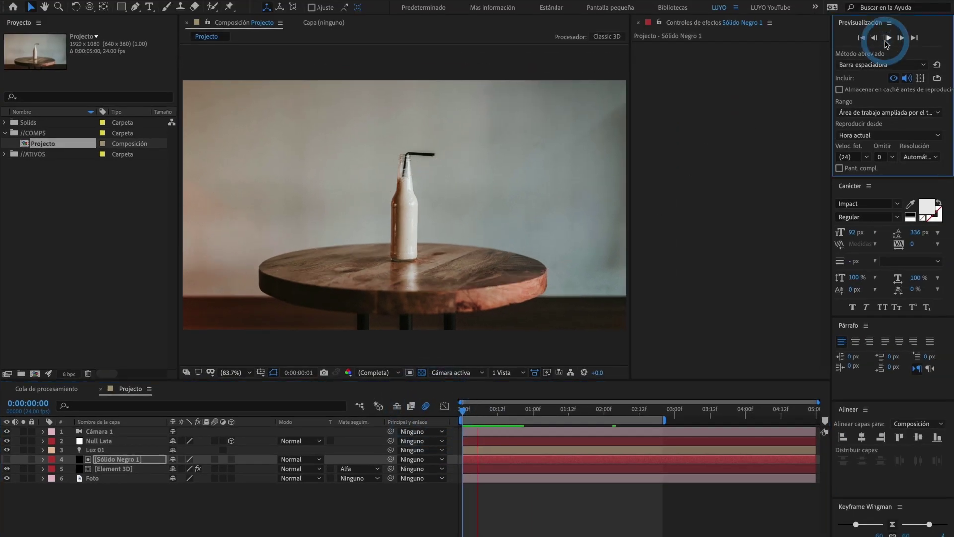